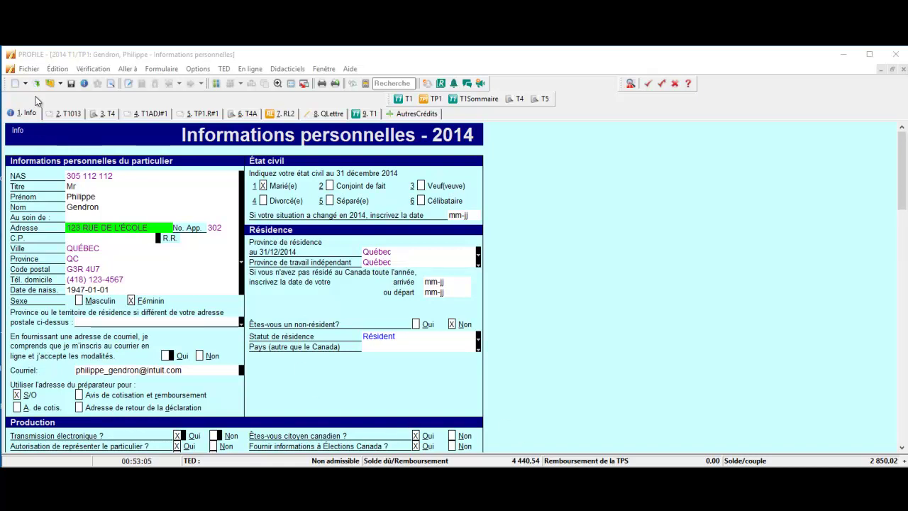
Delete t4.docx and facture.docx from the return's HyperDocs list, confirming each deletion
left_click(28, 69)
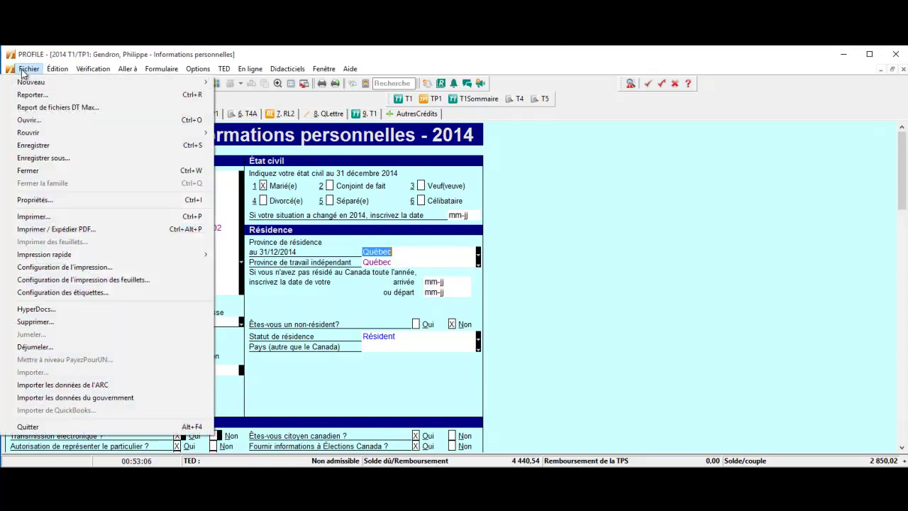
left_click(66, 310)
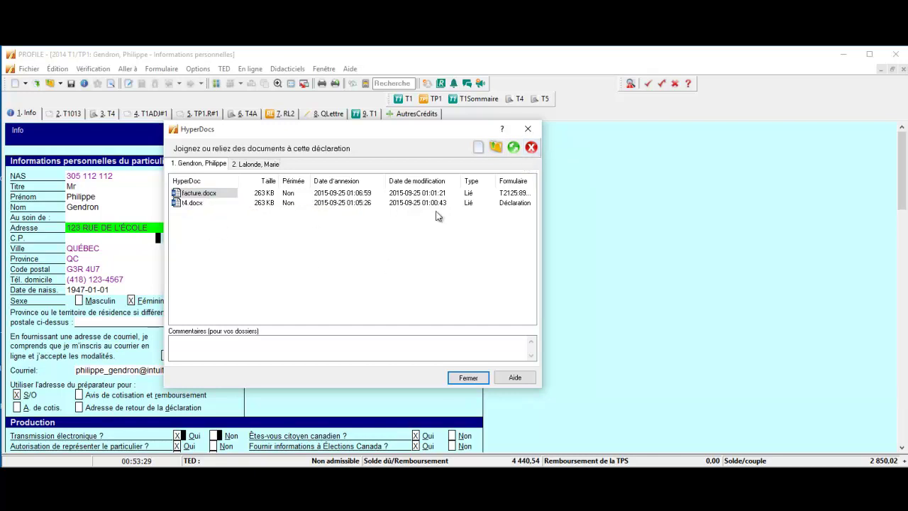
left_click_drag(542, 198, 702, 186)
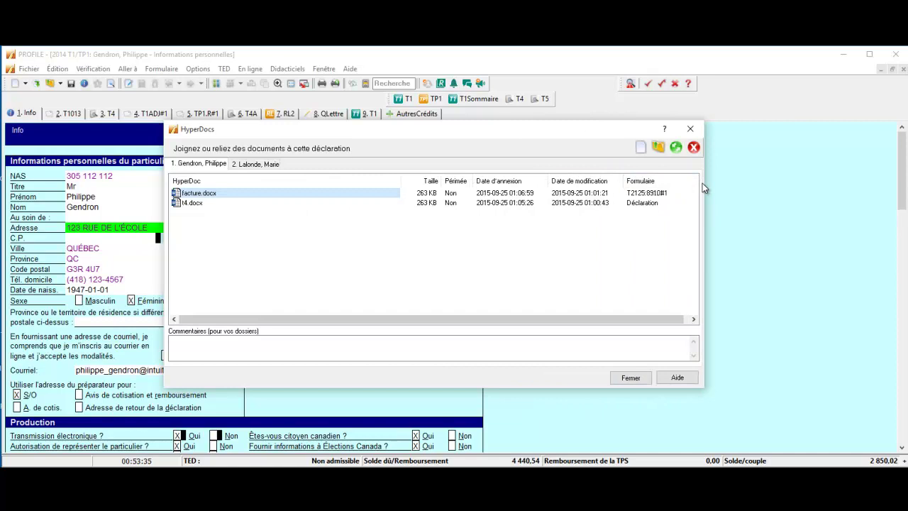
left_click(643, 197)
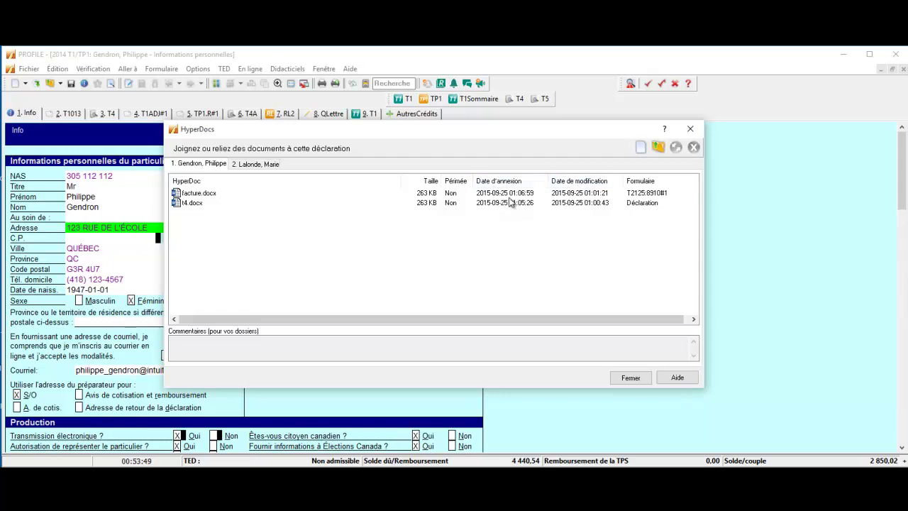
left_click(196, 204)
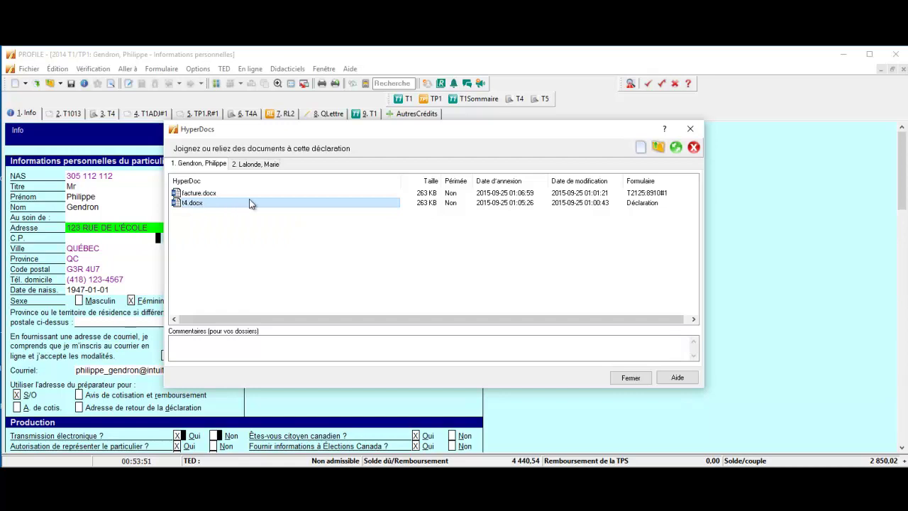
left_click(692, 147)
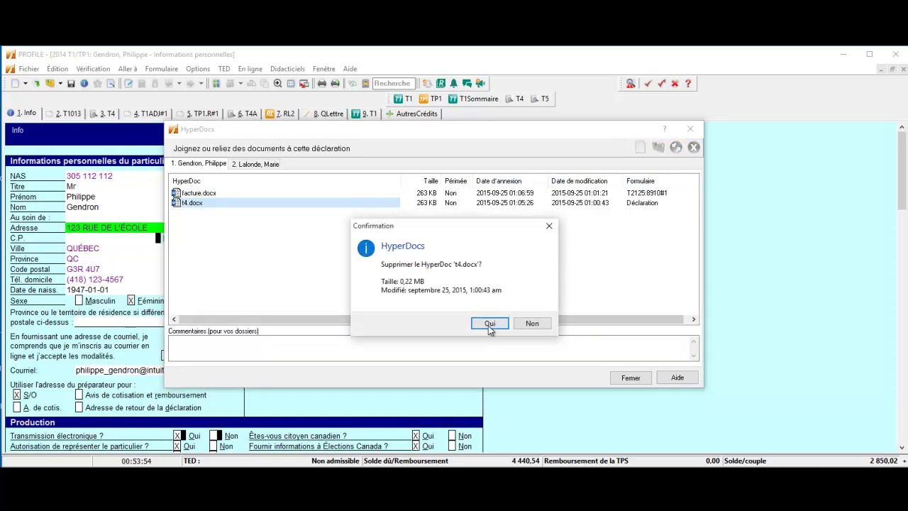
left_click(489, 324)
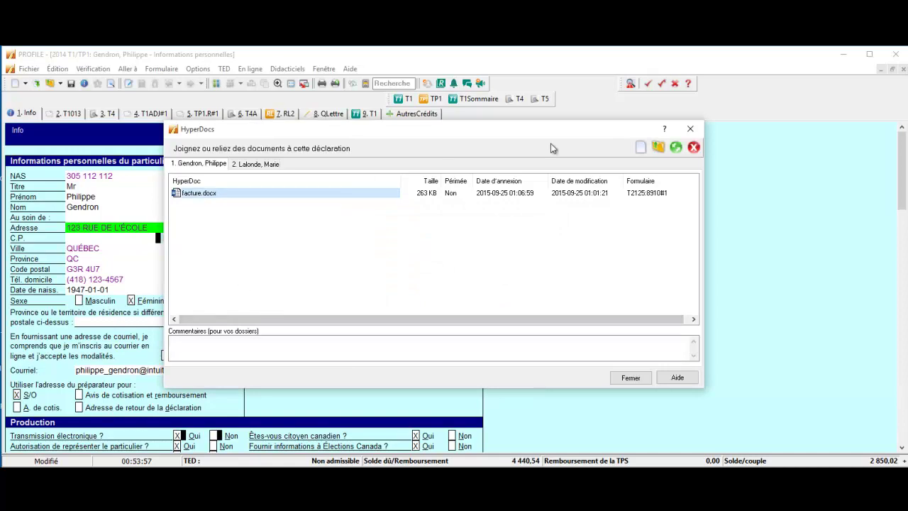
left_click(693, 146)
left_click(484, 327)
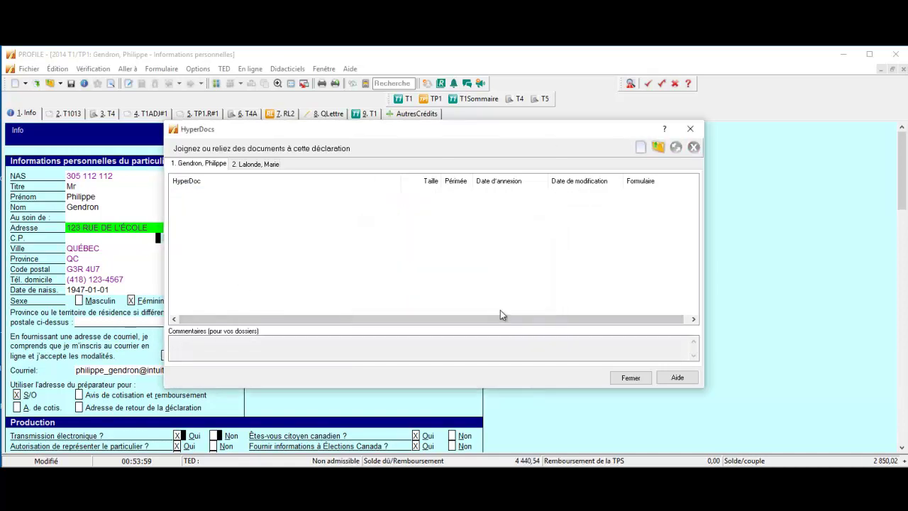
Attach the t4 Word file to the return as a linked HyperDoc
left_click(641, 148)
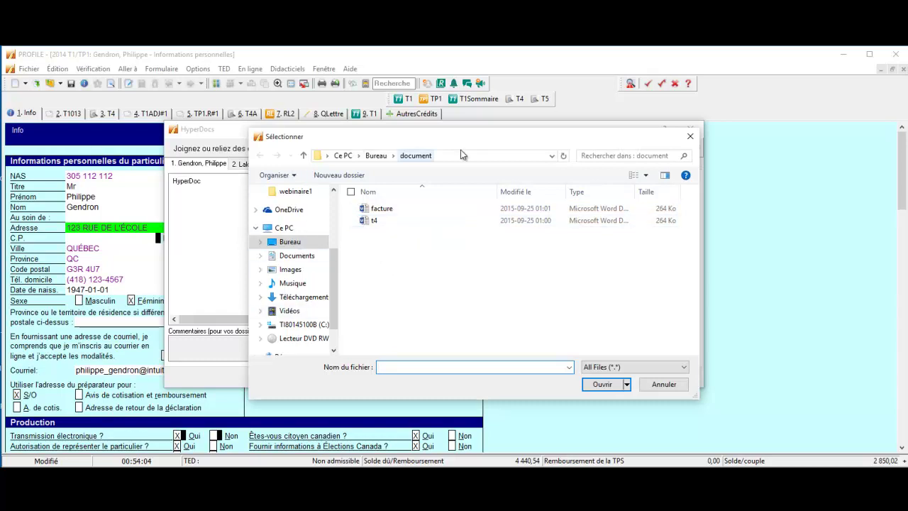
double_click(382, 222)
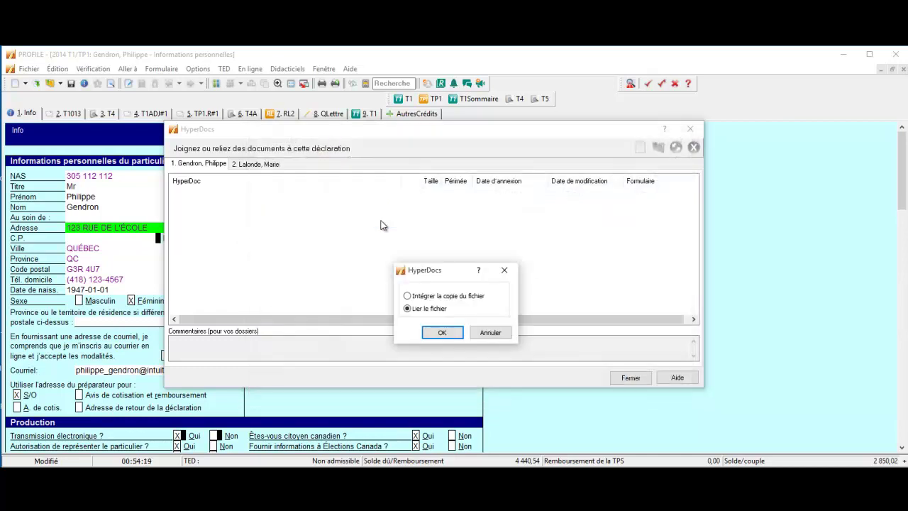
left_click_drag(426, 270, 322, 205)
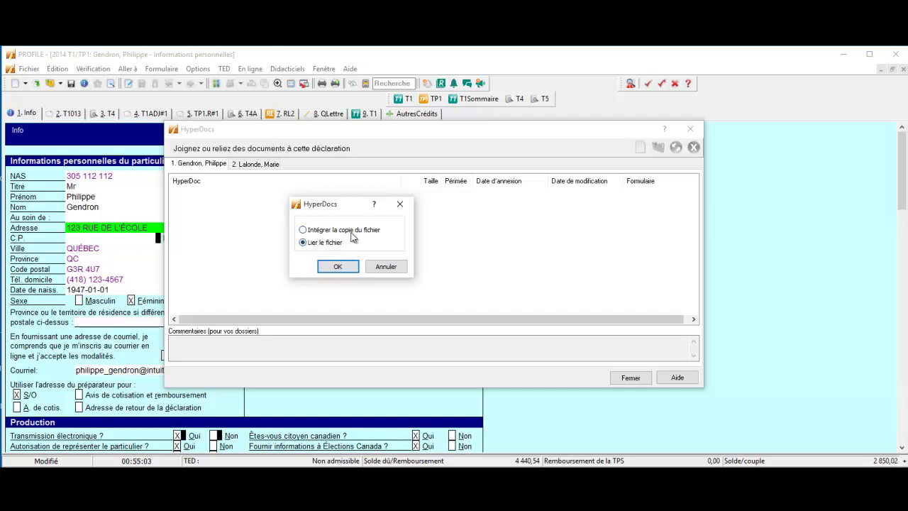
left_click(334, 266)
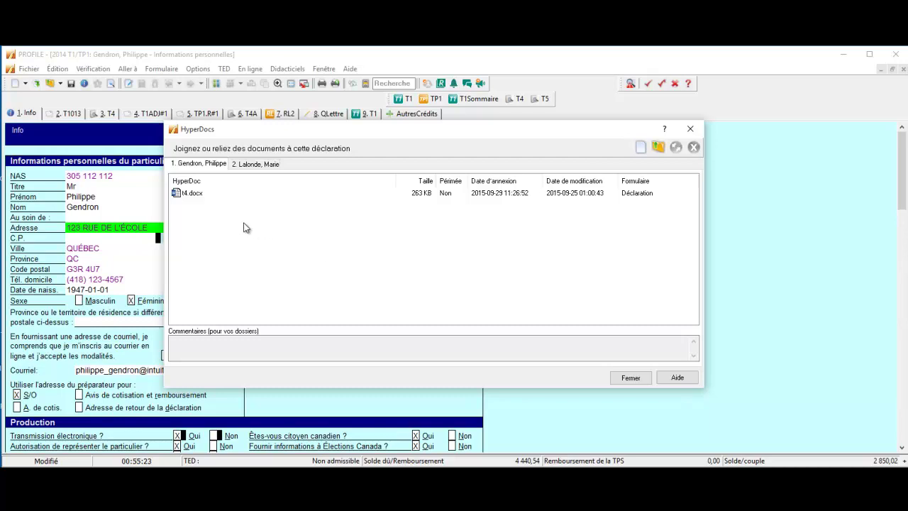
Close the HyperDocs list to return to the personal information form
left_click(191, 193)
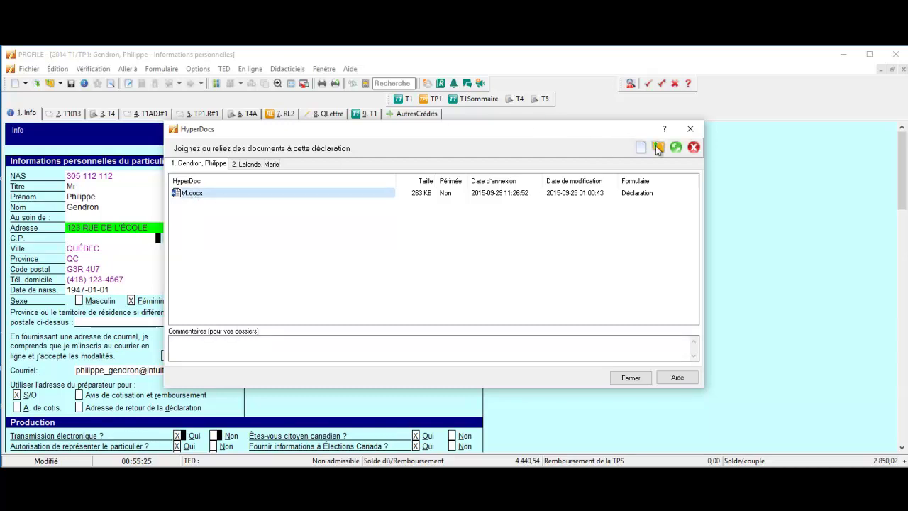
left_click(675, 147)
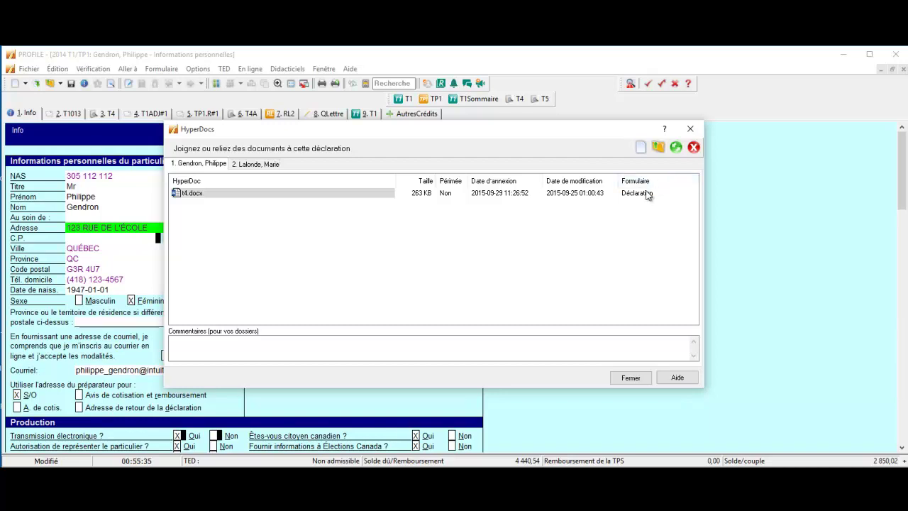
left_click(690, 129)
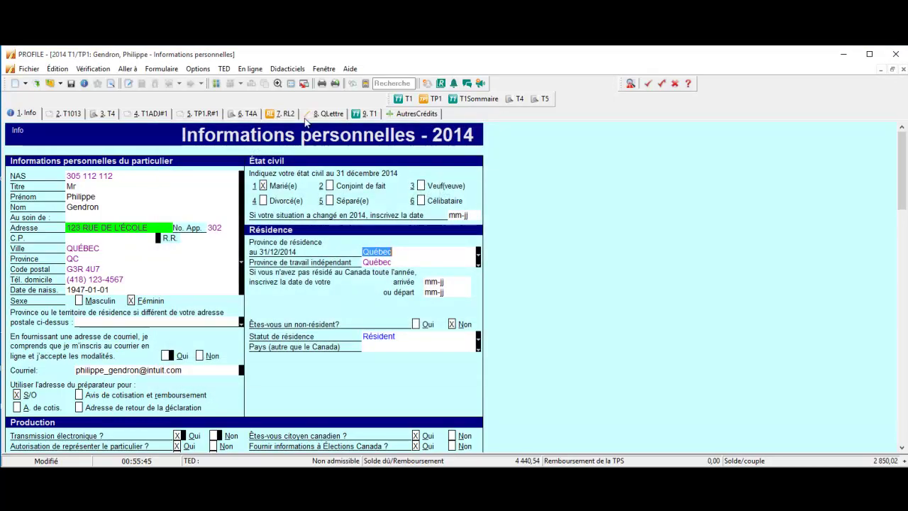
Search for form t2125 and scroll the T2125 statement down to the Partie 5 expenses
left_click(386, 83)
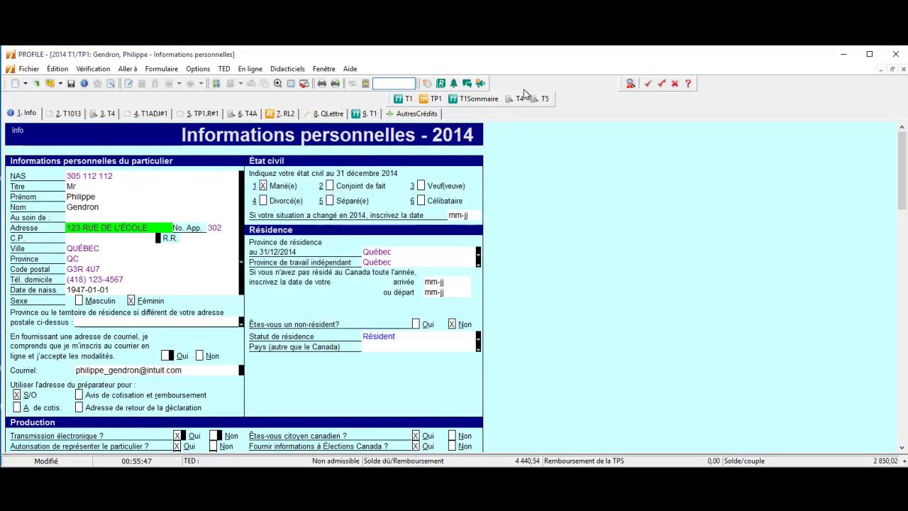
type("t2125")
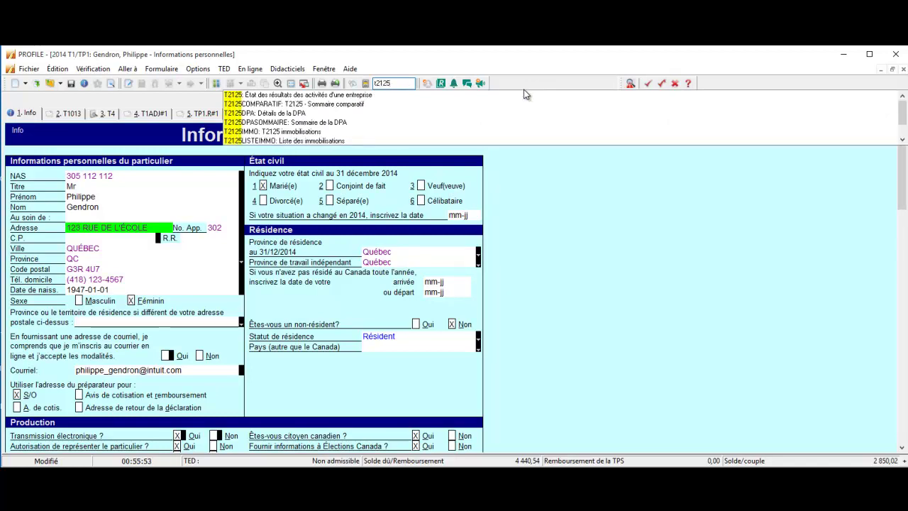
key("Return")
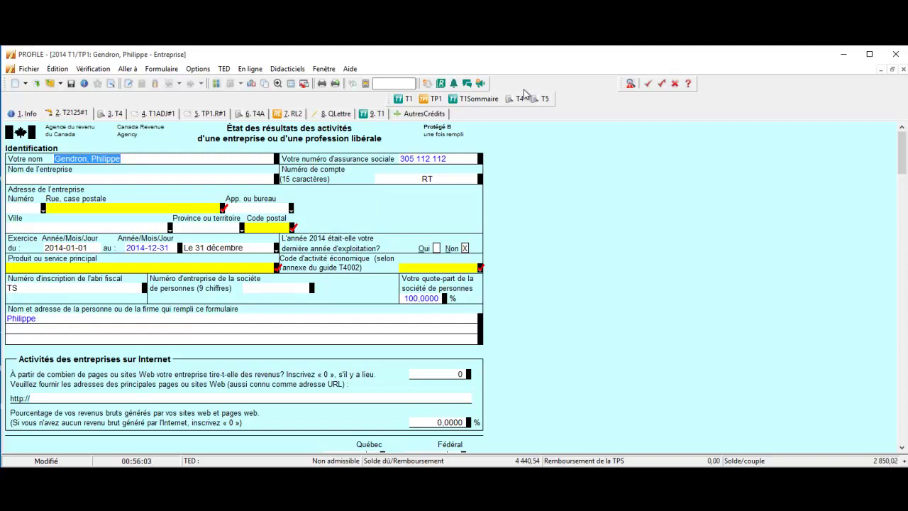
scroll(600, 208, "down", 3)
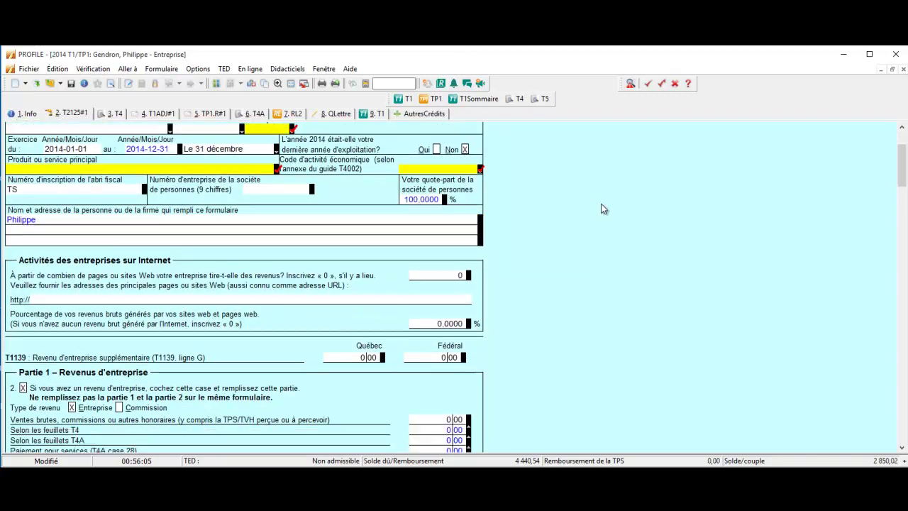
scroll(601, 204, "down", 20)
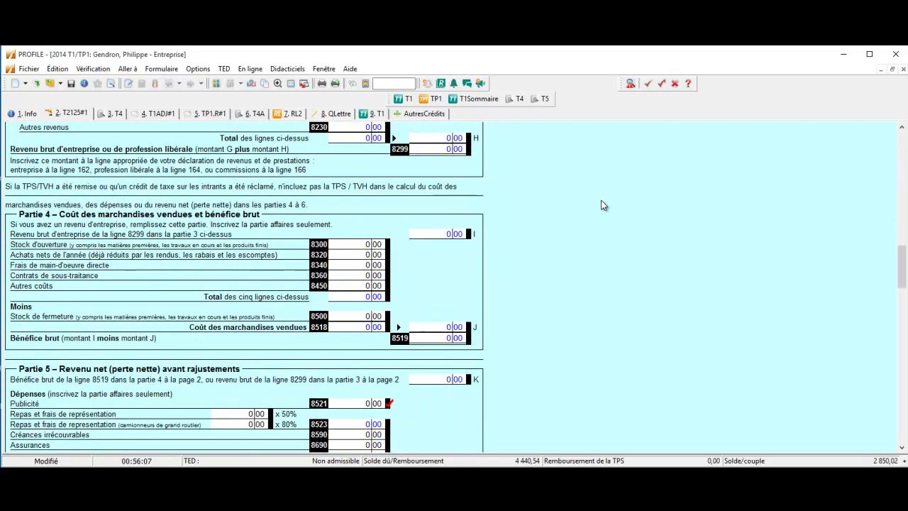
scroll(601, 204, "down", 5)
scroll(602, 205, "down", 3)
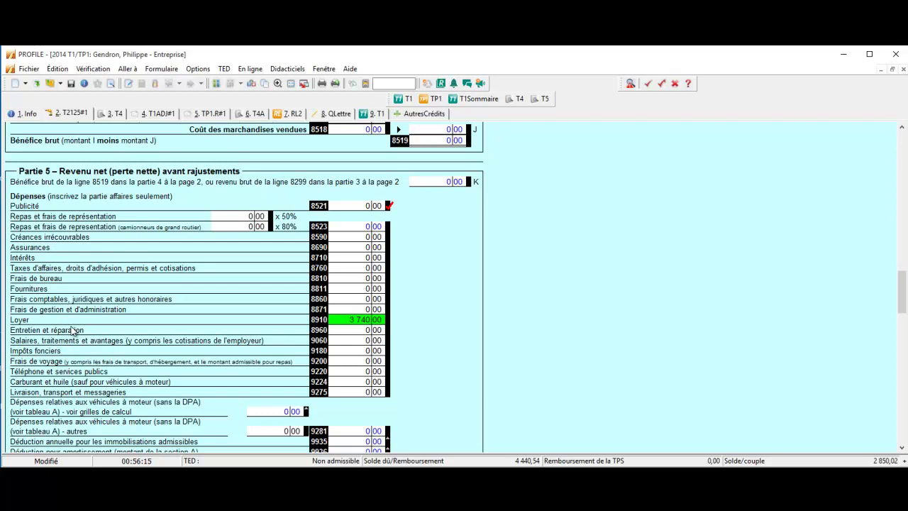
Link facture.docx as a HyperDoc to line 8960, Entretien et réparation
left_click(360, 330)
right_click(361, 331)
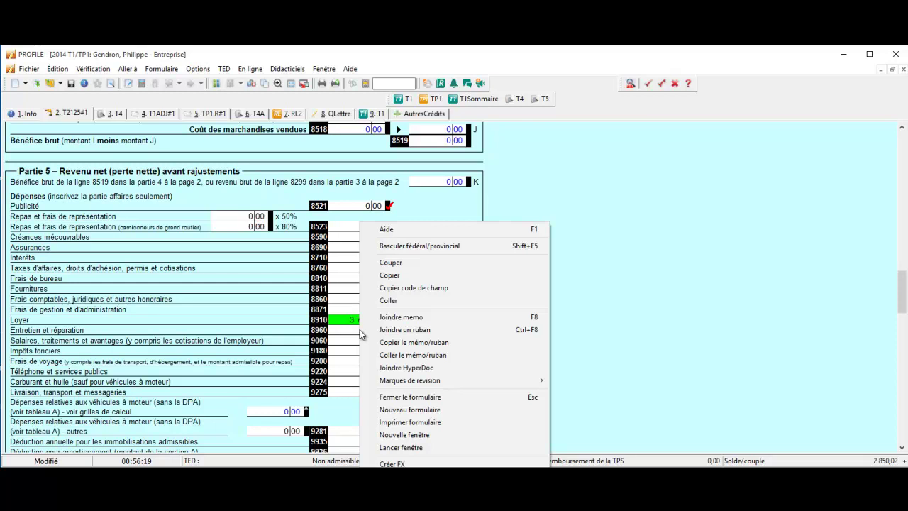
left_click(424, 369)
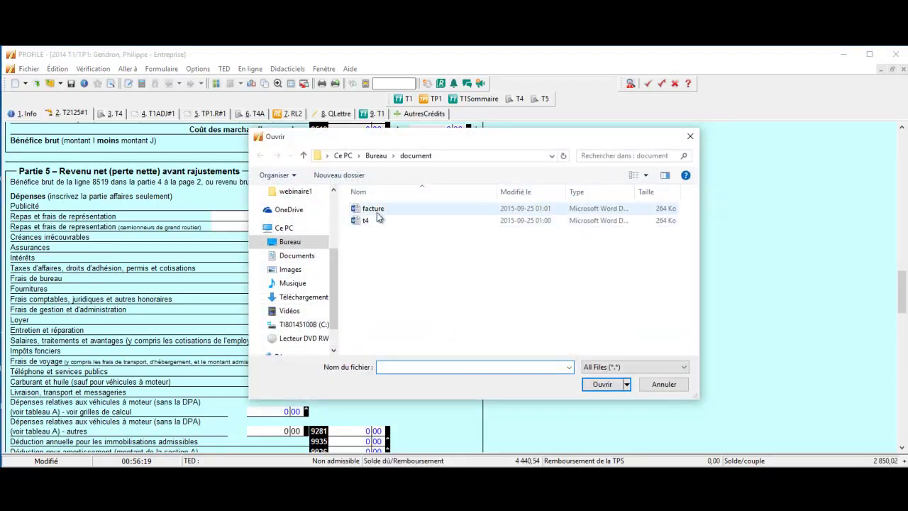
double_click(373, 209)
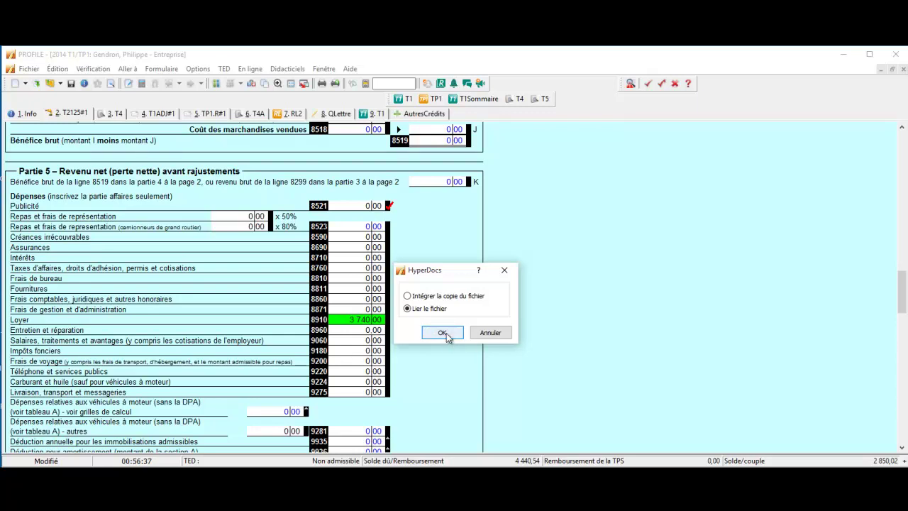
left_click(442, 333)
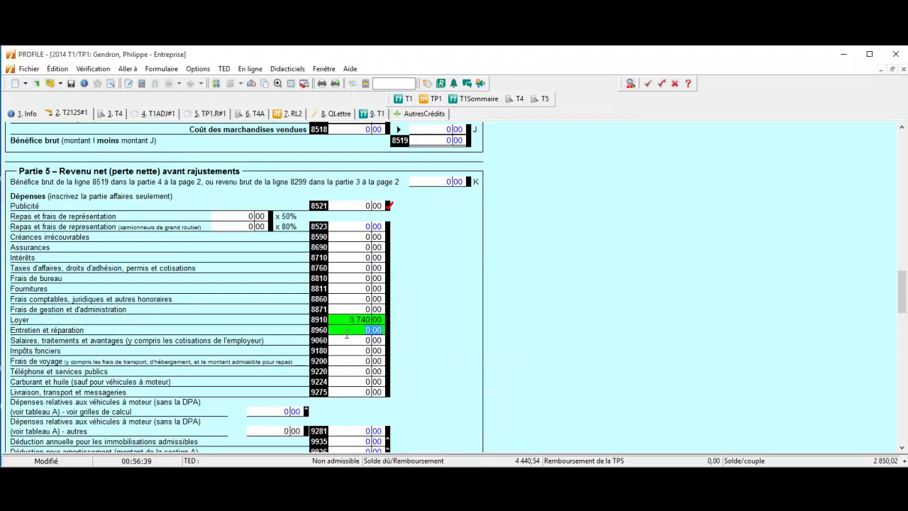
mouse_move(348, 328)
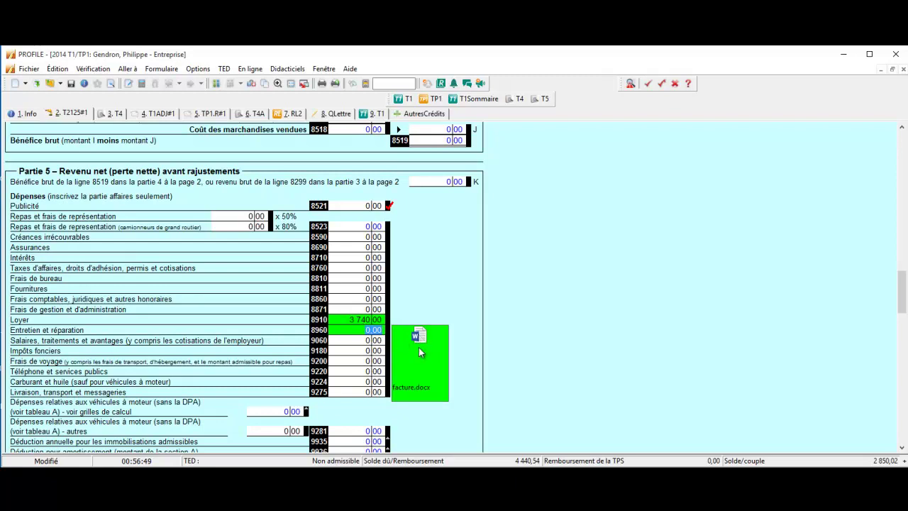
right_click(371, 332)
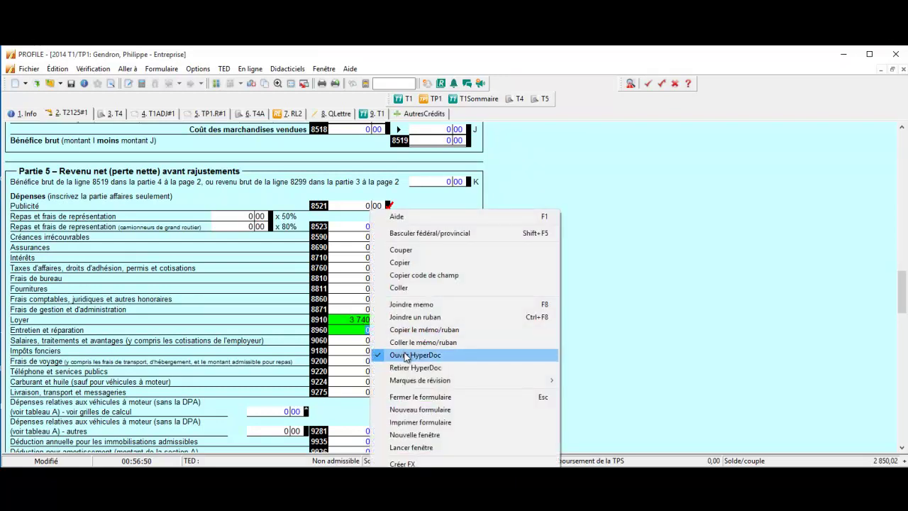
Open the linked facture document in Word, dismiss the licence error, and close Word
left_click(481, 353)
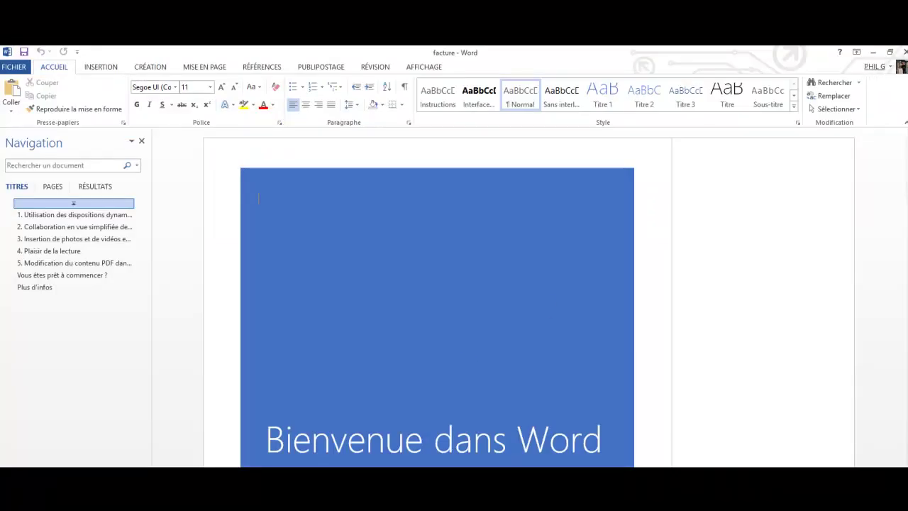
left_click(447, 331)
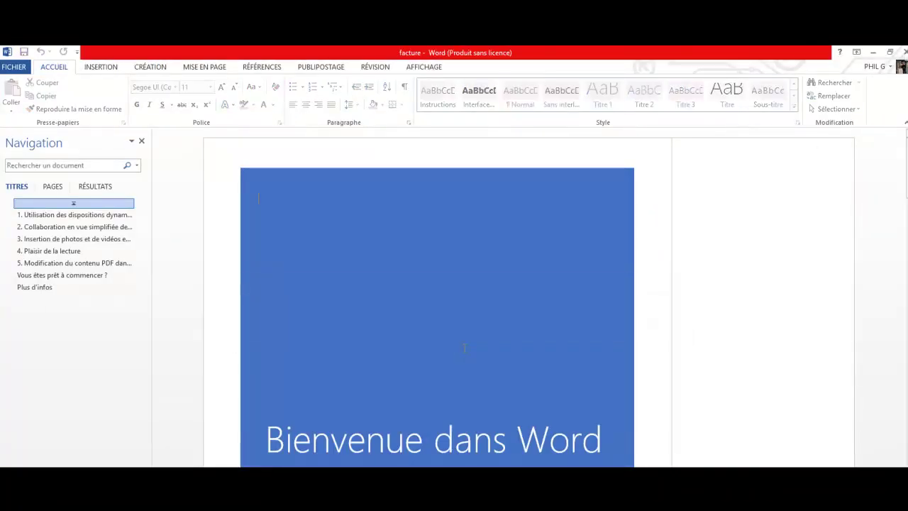
left_click(905, 51)
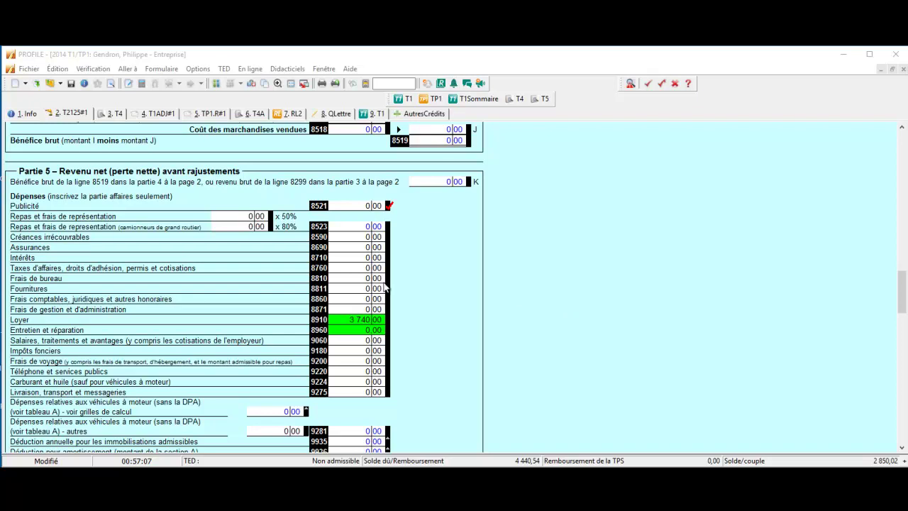
Review the documents attached to the return in the HyperDocs list
left_click(28, 69)
left_click(57, 309)
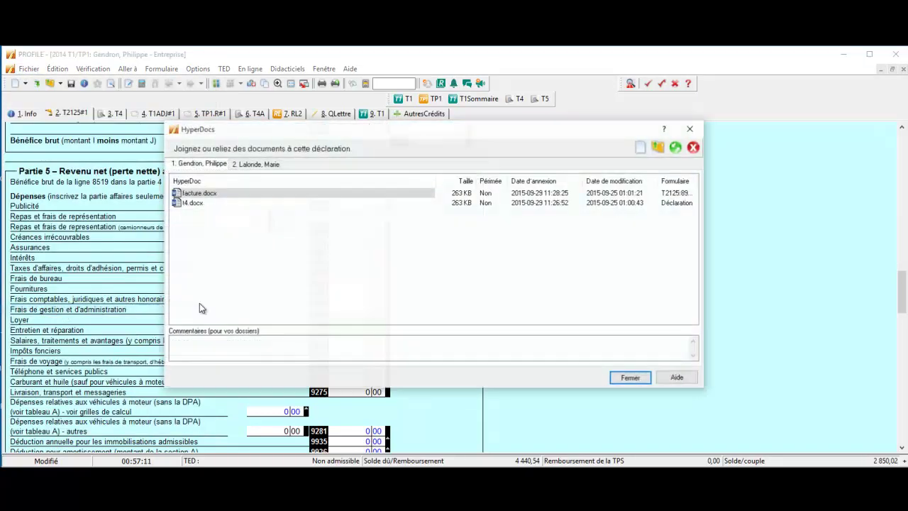
left_click(686, 201)
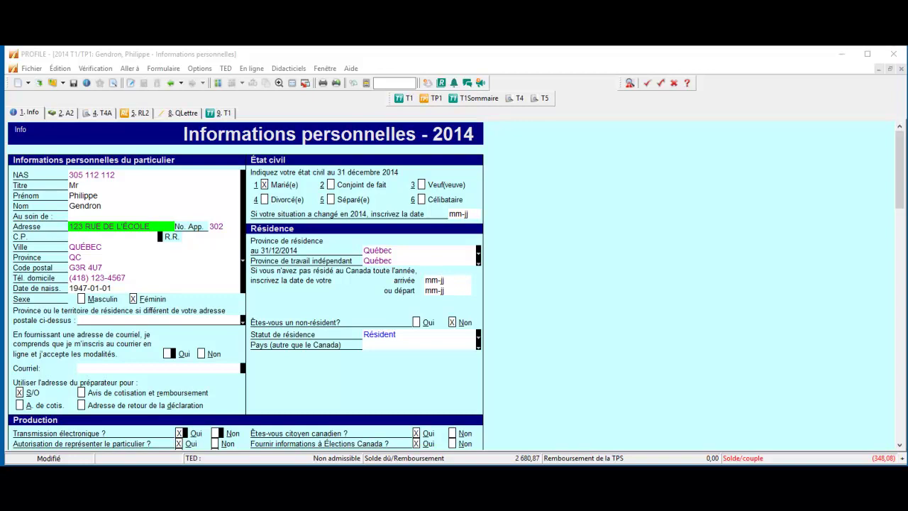
Open form T1032 and follow its Étape 3 link to the T1032Opt optimisation worksheet
left_click(383, 83)
type("t1")
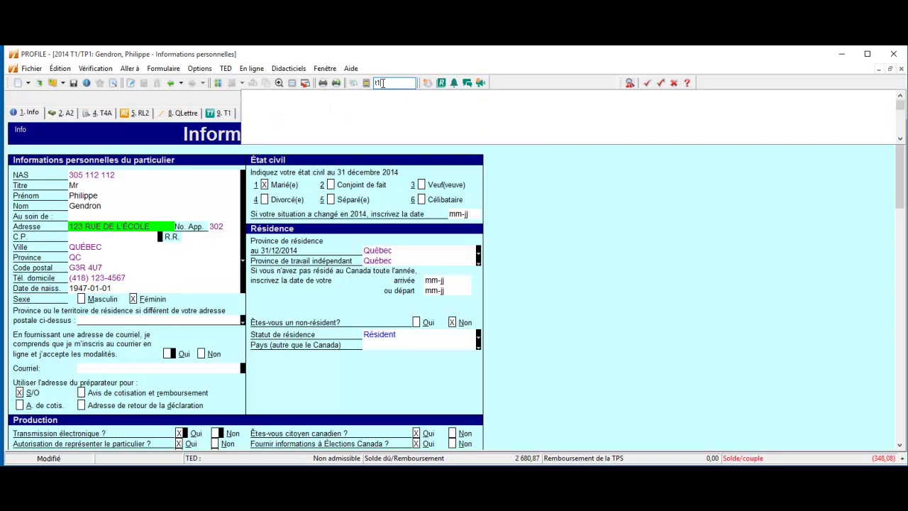
type("032")
key("Return")
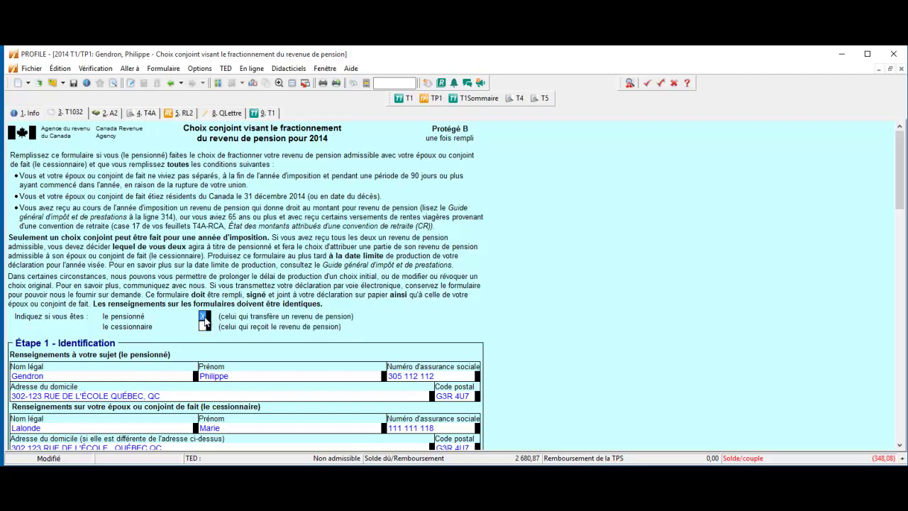
scroll(389, 289, "down", 5)
scroll(389, 289, "down", 5)
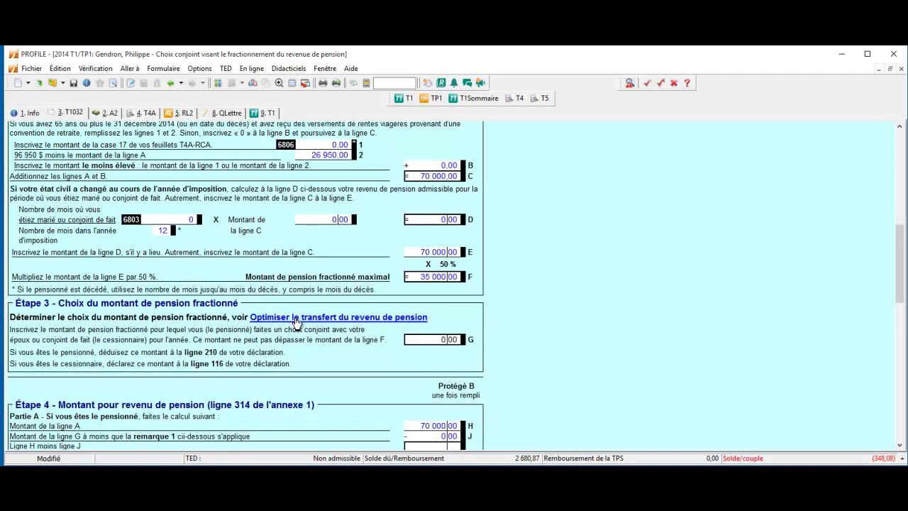
left_click(295, 321)
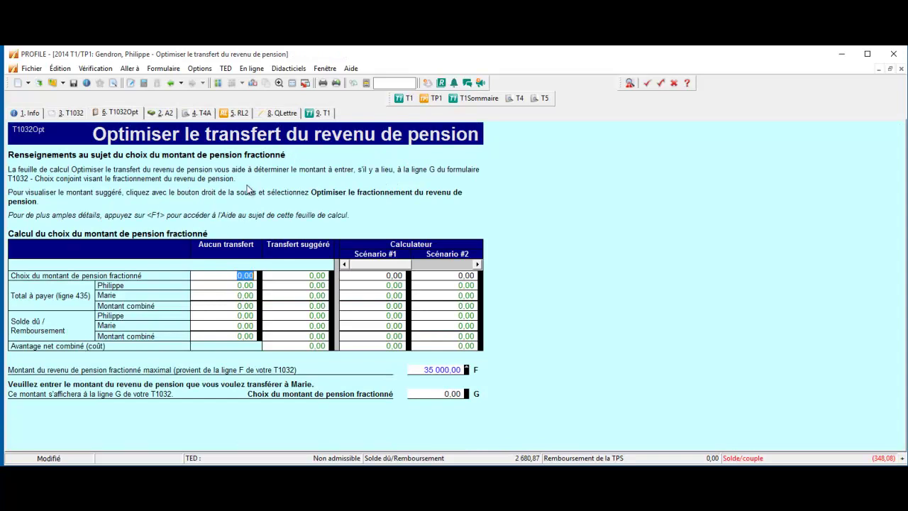
Run Optimiser le transfert and copy the suggested 22 307,04 transfer amount
right_click(222, 278)
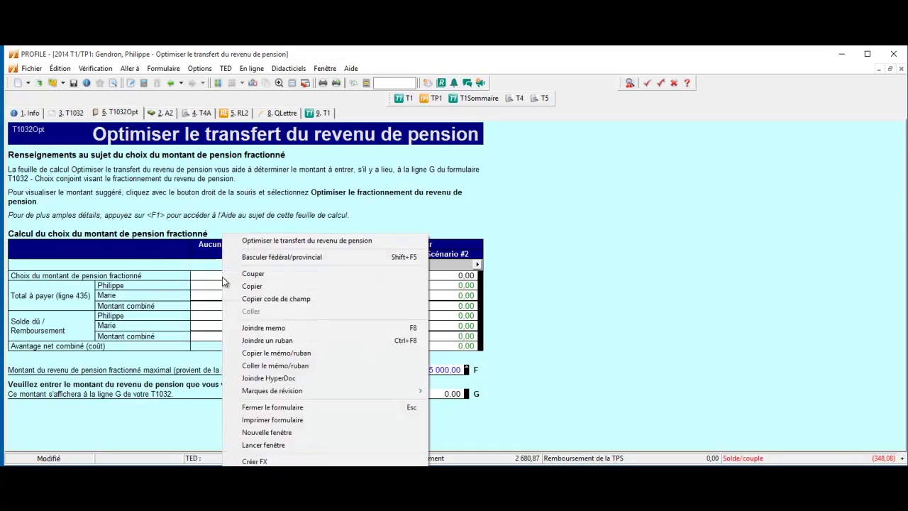
left_click(270, 242)
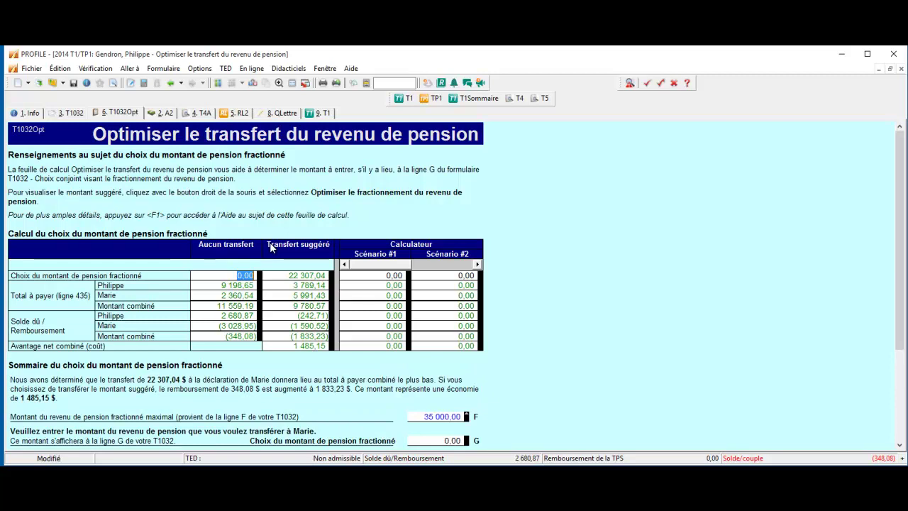
left_click(295, 275)
key("ctrl+c")
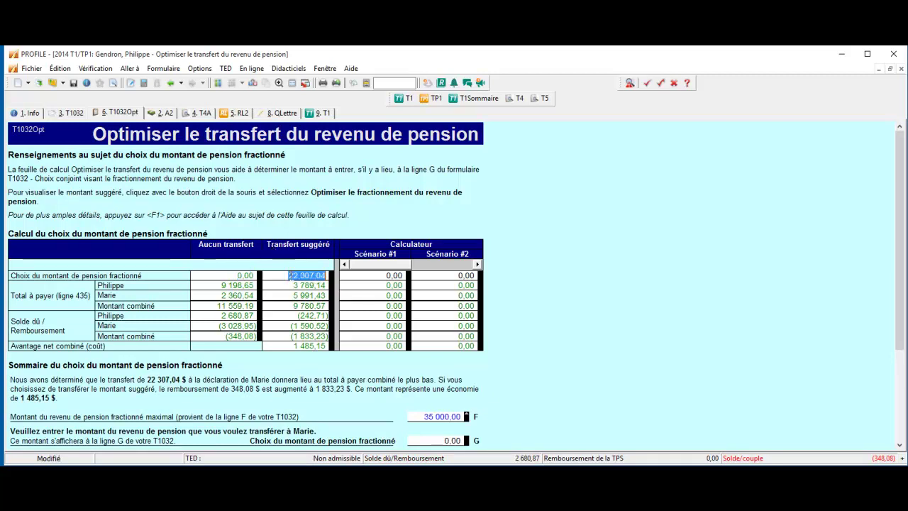
right_click(296, 275)
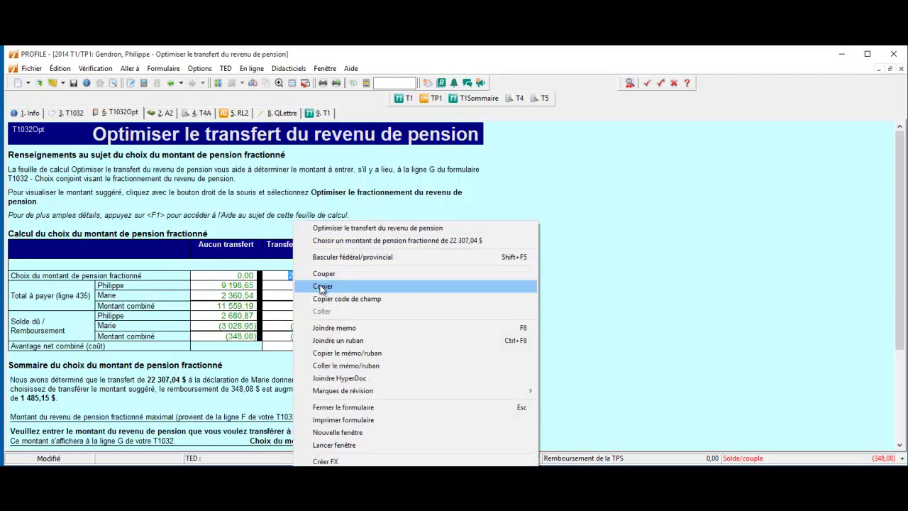
left_click(321, 287)
Paste 22 307,04 into line G as the pension split amount
scroll(422, 417, "down", 2)
left_click(431, 390)
right_click(431, 391)
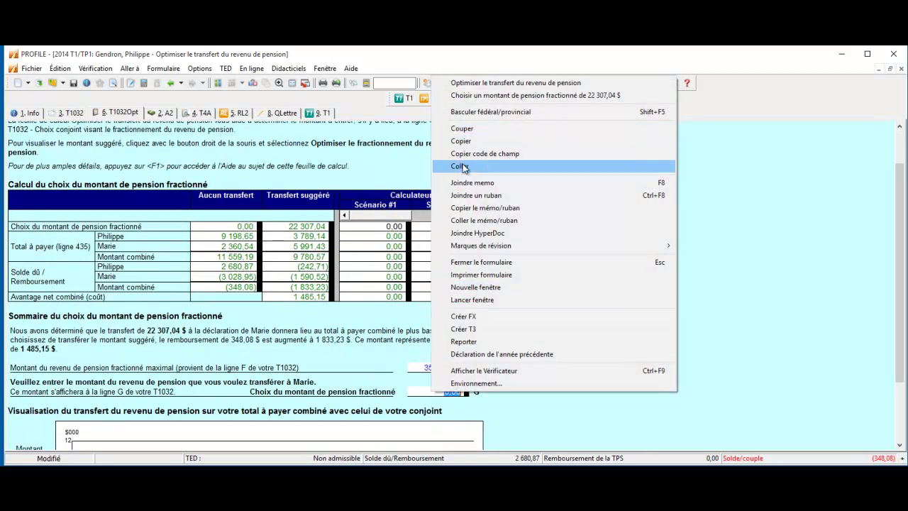
left_click(461, 167)
left_click(454, 367)
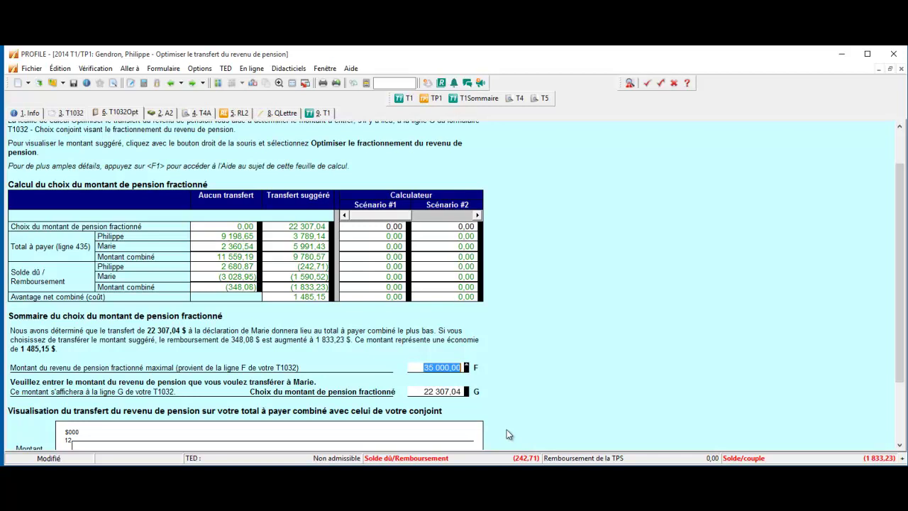
scroll(502, 423, "up", 3)
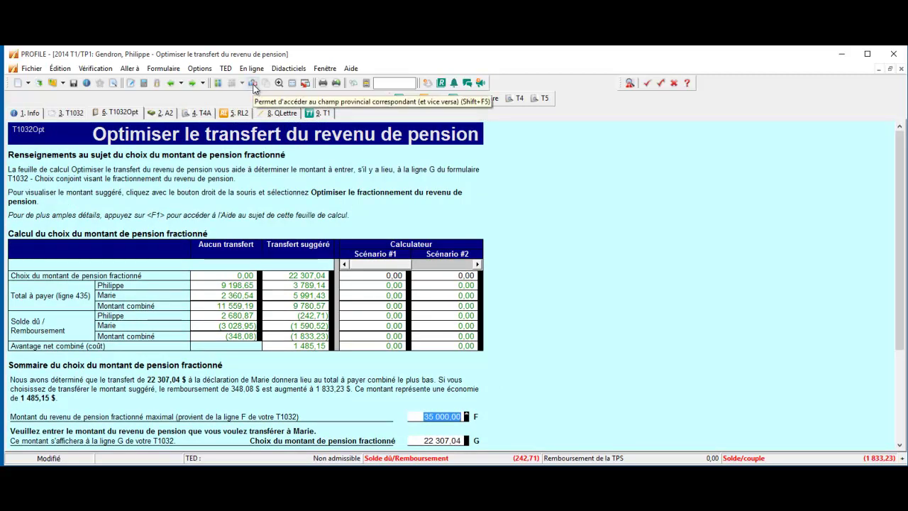
Run the pension transfer optimisation on the Québec TP1QOpt worksheet
left_click(254, 84)
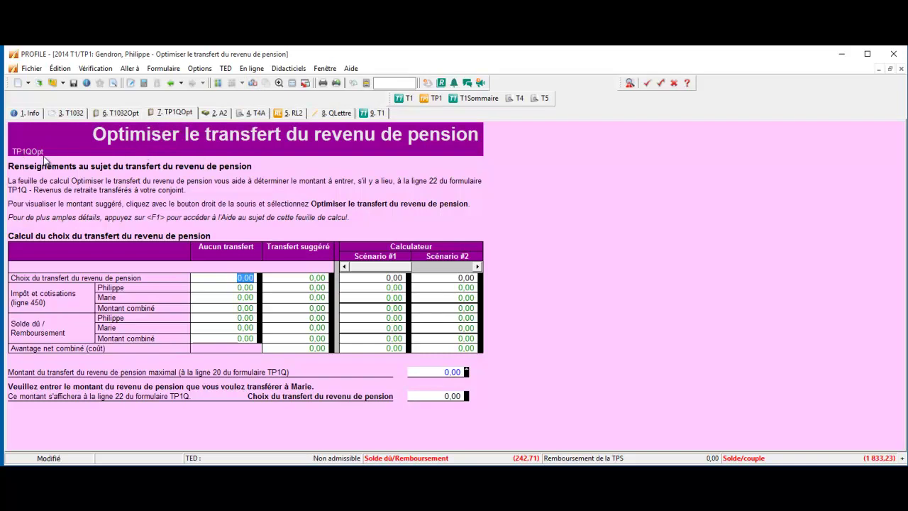
left_click(123, 114)
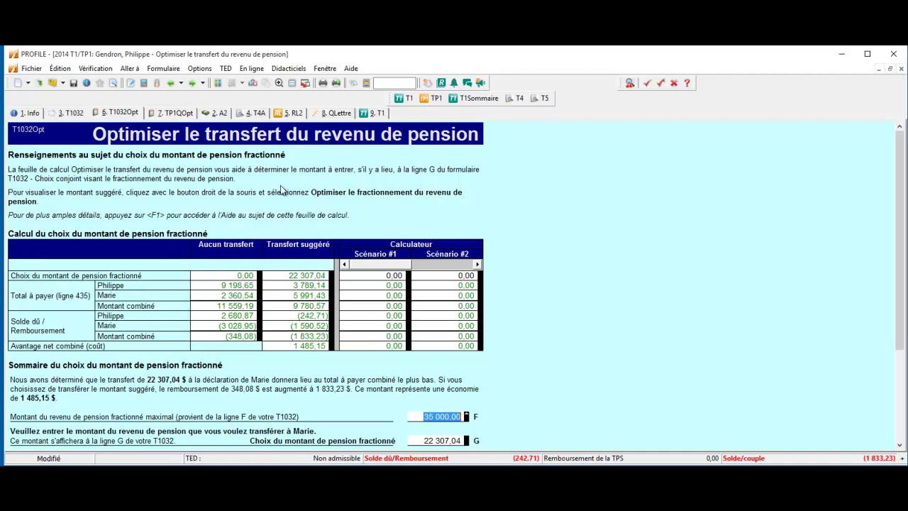
left_click(177, 114)
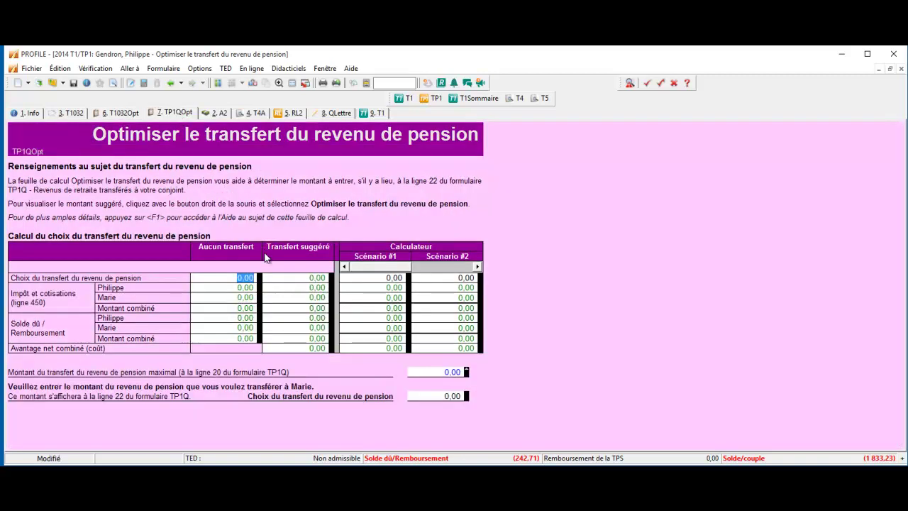
right_click(245, 272)
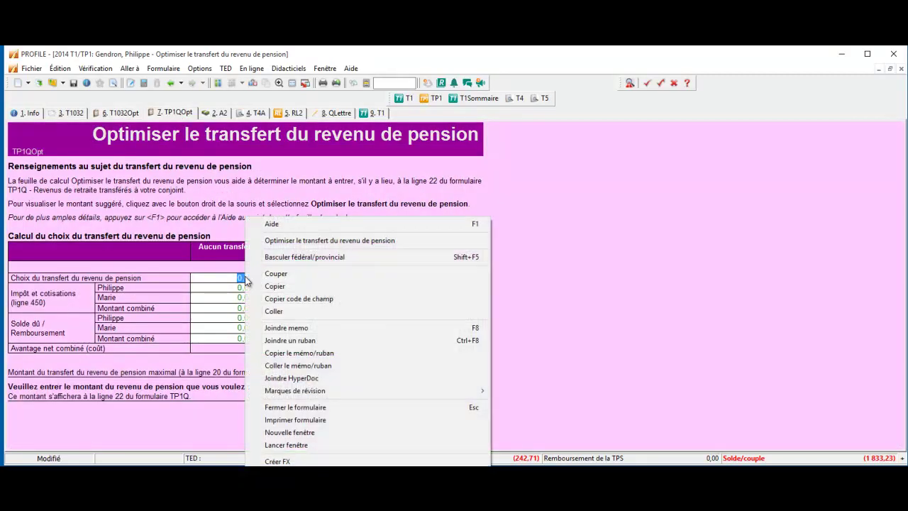
left_click(288, 242)
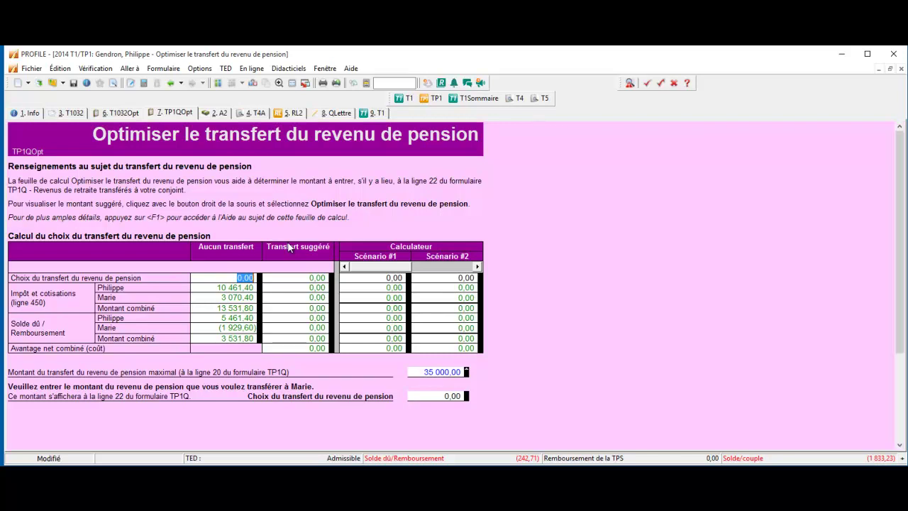
Copy the suggested 12 248,88 and paste it into the Choix du transfert field
left_click(302, 277)
key("ctrl+c")
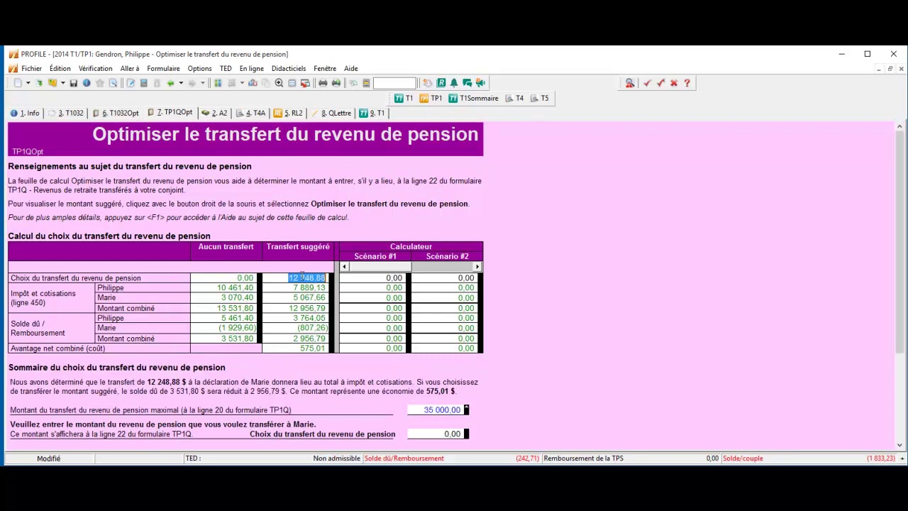
right_click(302, 277)
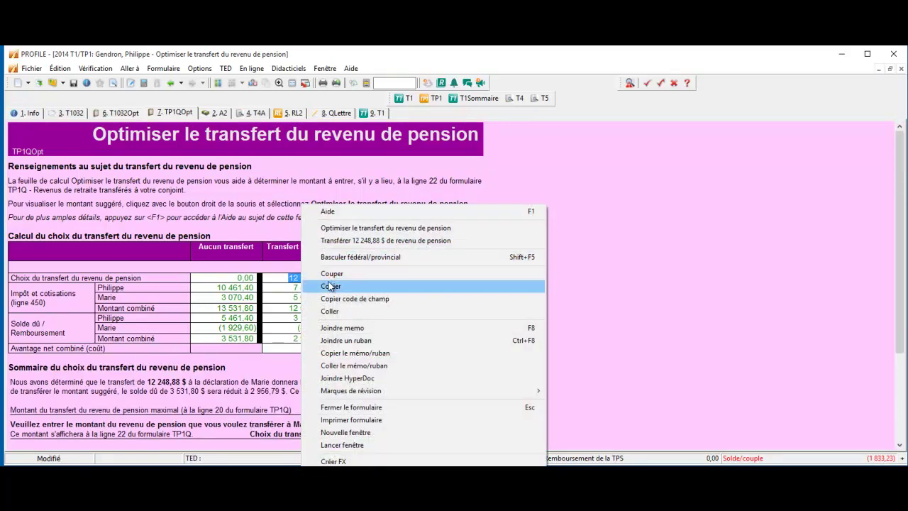
left_click(330, 285)
scroll(397, 319, "down", 1)
left_click(433, 360)
right_click(433, 361)
left_click(479, 310)
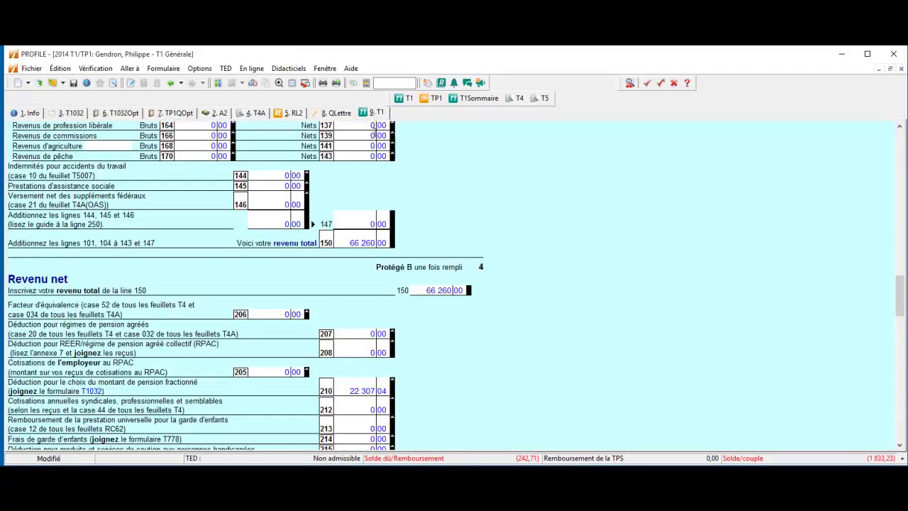
Check the T1 line 210 pension deduction and the line 437 withholding detail, including T1032 line P 1 593,36
left_click(372, 112)
left_click(339, 387)
scroll(416, 370, "down", 10)
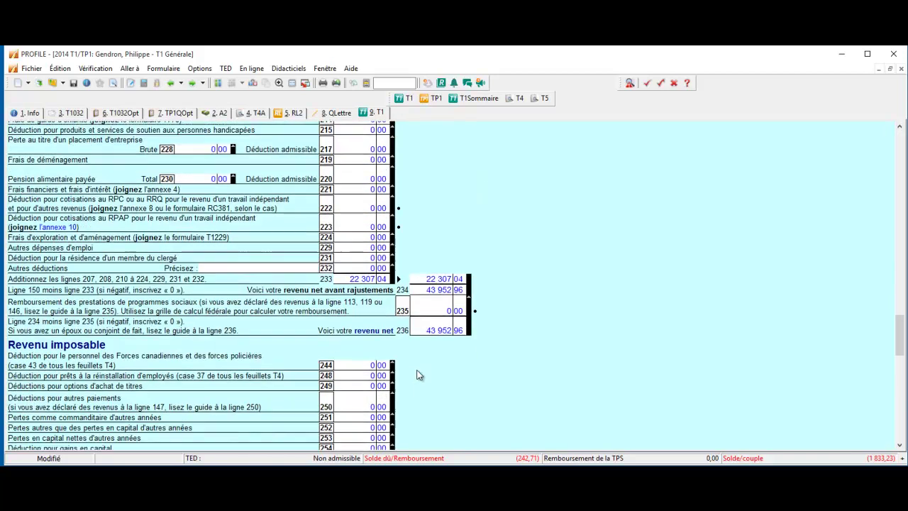
scroll(419, 374, "down", 5)
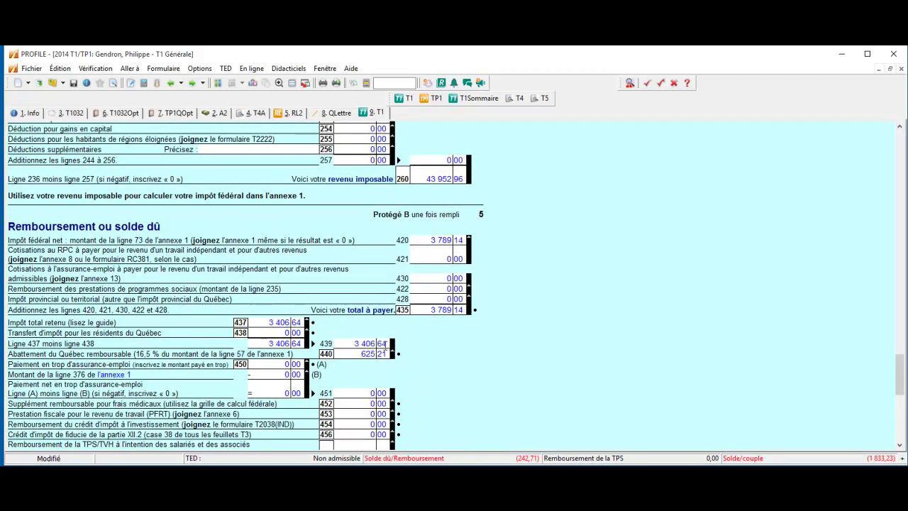
scroll(388, 326, "down", 2)
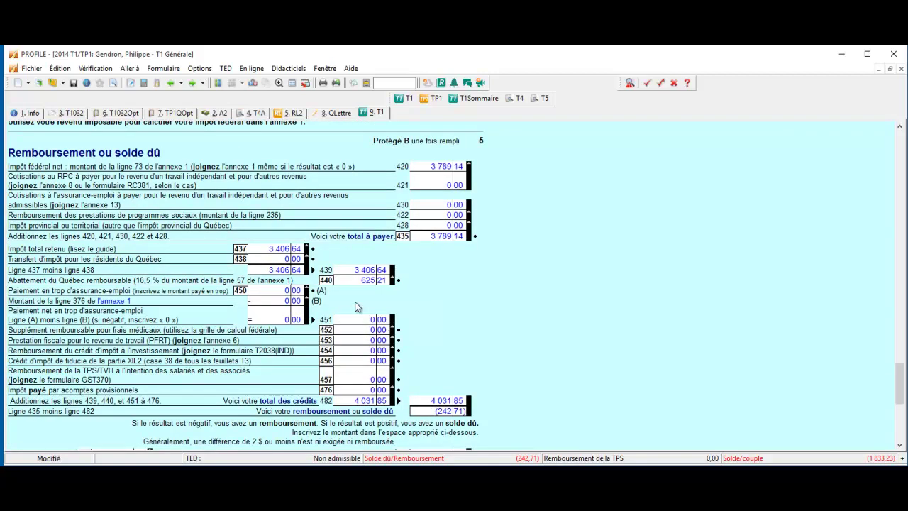
double_click(262, 247)
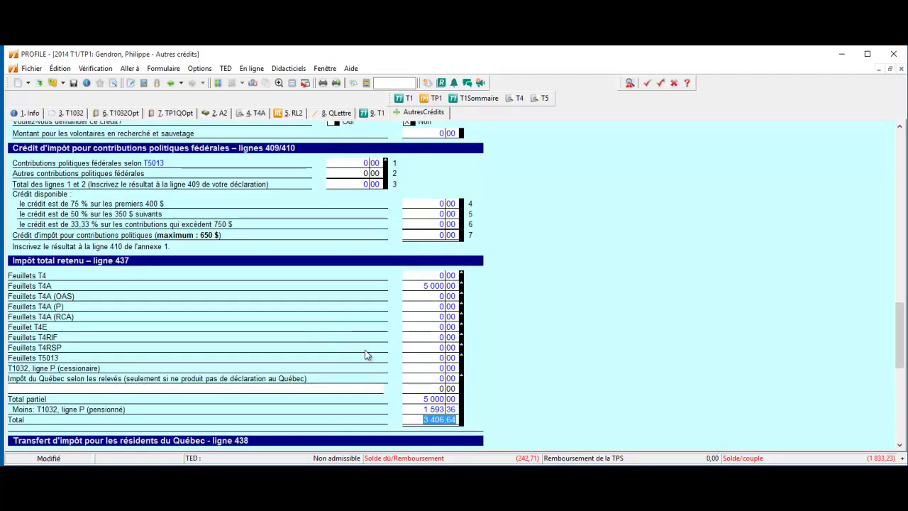
scroll(380, 357, "down", 1)
scroll(379, 357, "down", 3)
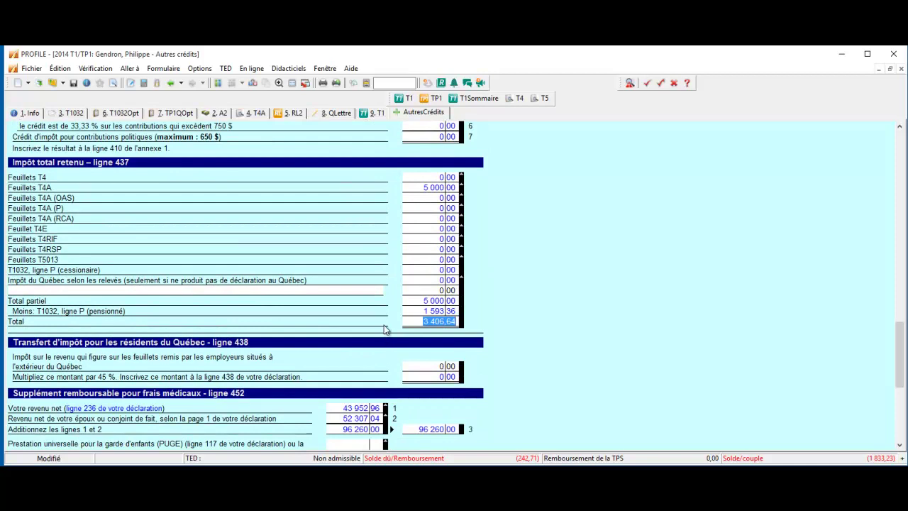
left_click(415, 312)
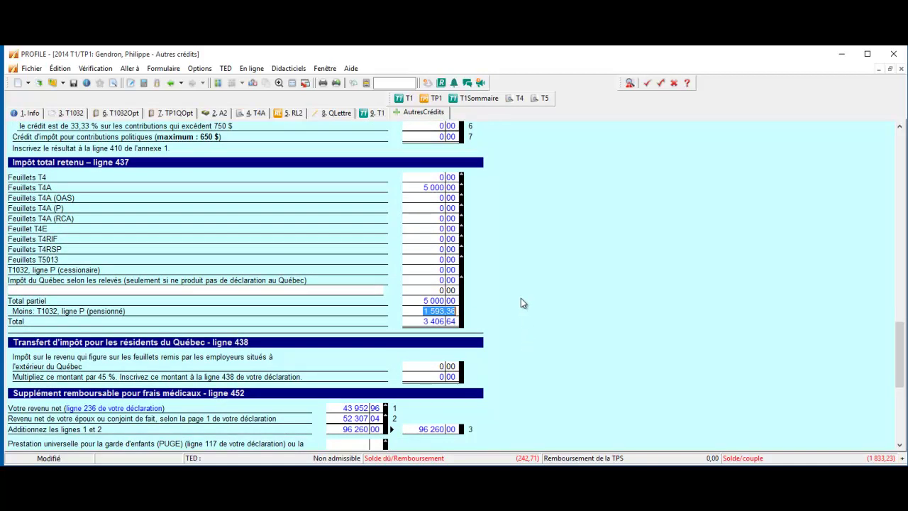
Switch to the spouse's linked return and scroll to the top of her Autres crédits form
left_click(220, 83)
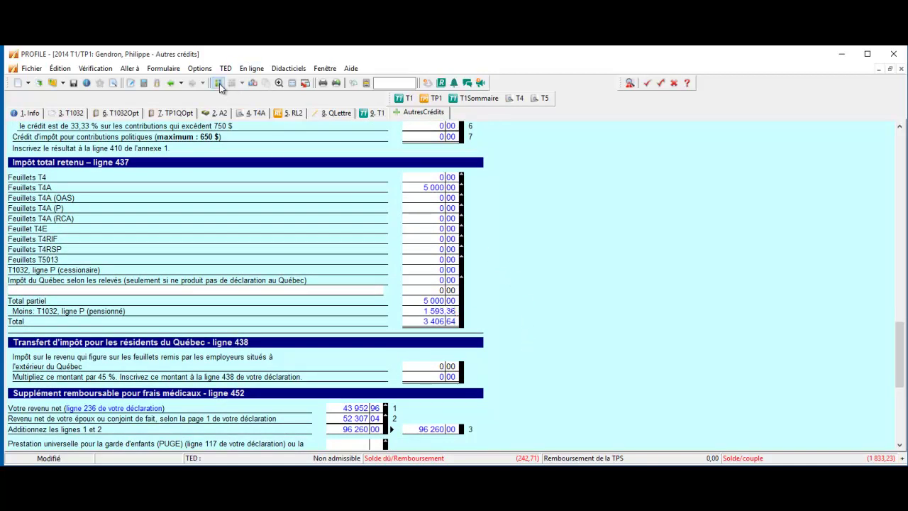
scroll(325, 206, "up", 5)
scroll(323, 206, "up", 12)
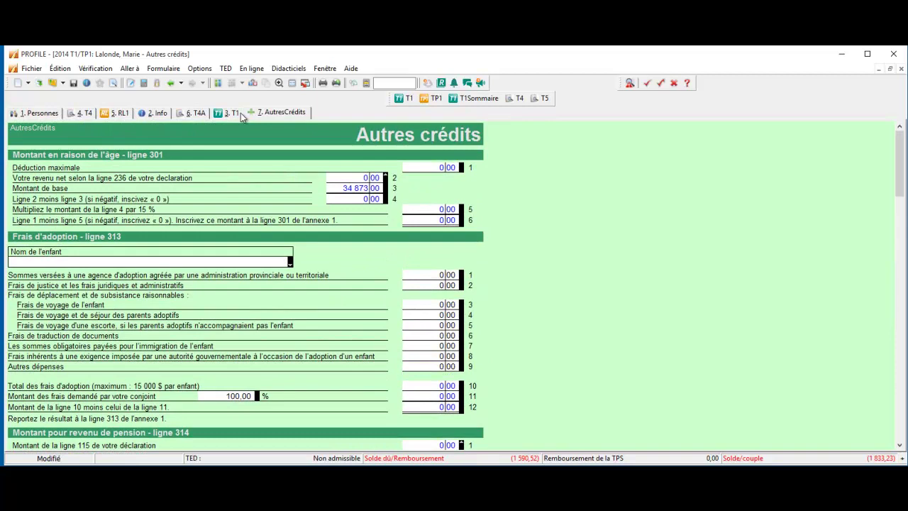
Trace the spouse's T1 line 437 tax withheld to its AutresCrédits breakdown and select the T1032 line P amount
left_click(232, 113)
scroll(341, 241, "up", 10)
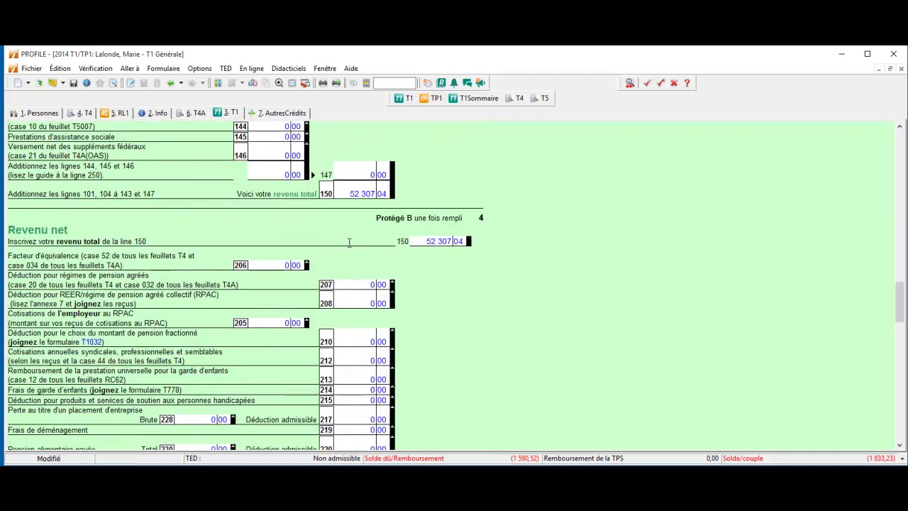
scroll(349, 243, "up", 10)
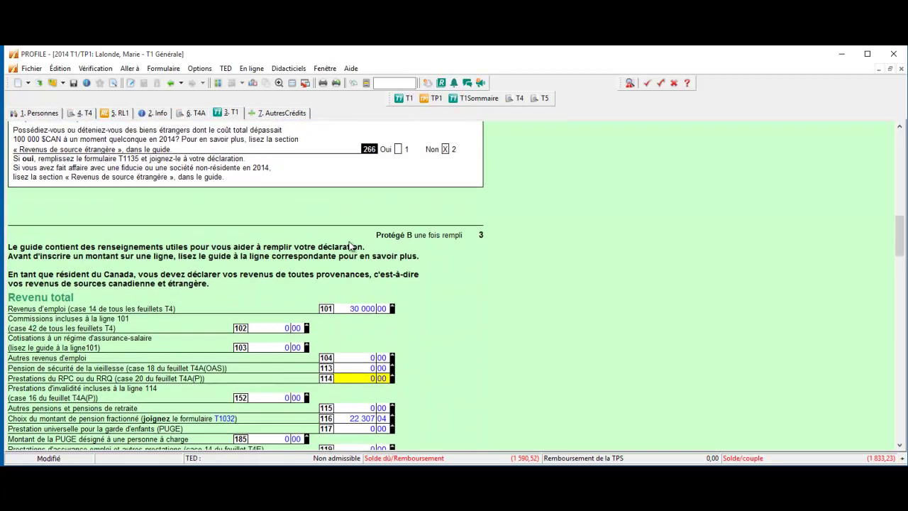
scroll(351, 244, "up", 4)
scroll(349, 245, "down", 10)
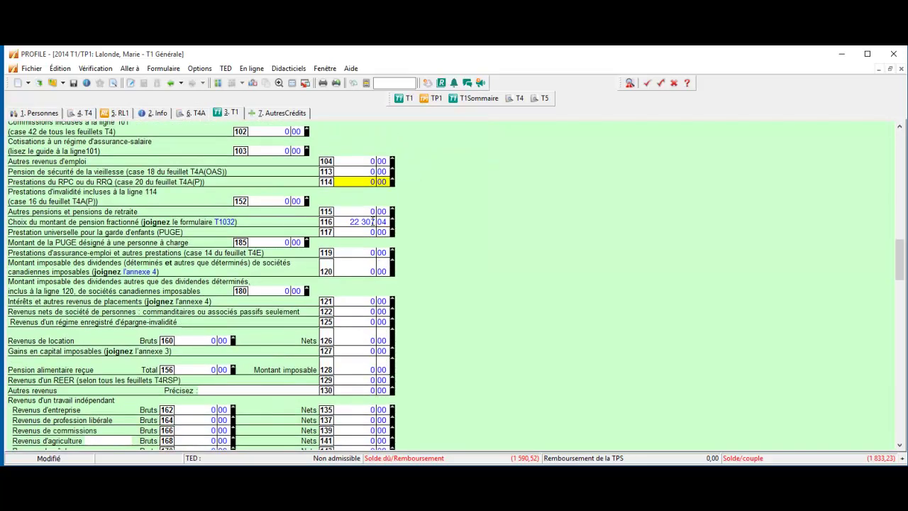
scroll(385, 222, "down", 5)
scroll(385, 222, "down", 20)
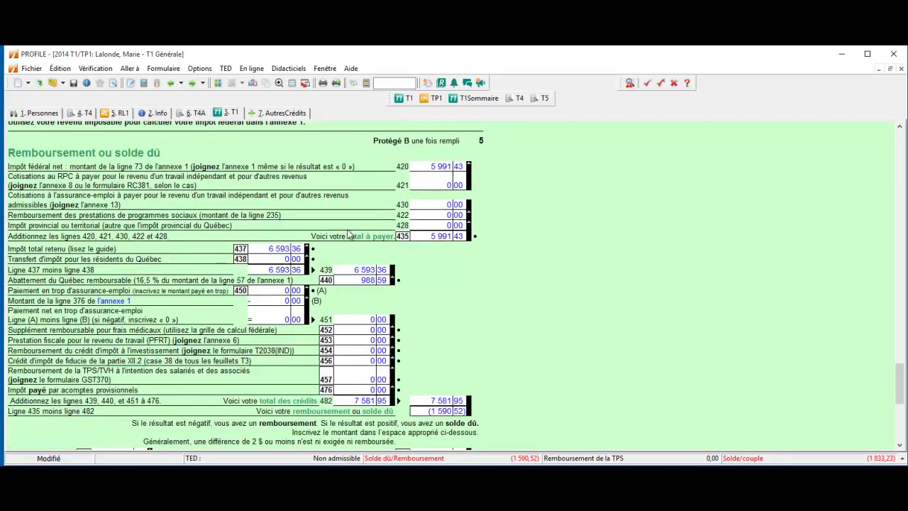
double_click(274, 248)
scroll(274, 251, "down", 1)
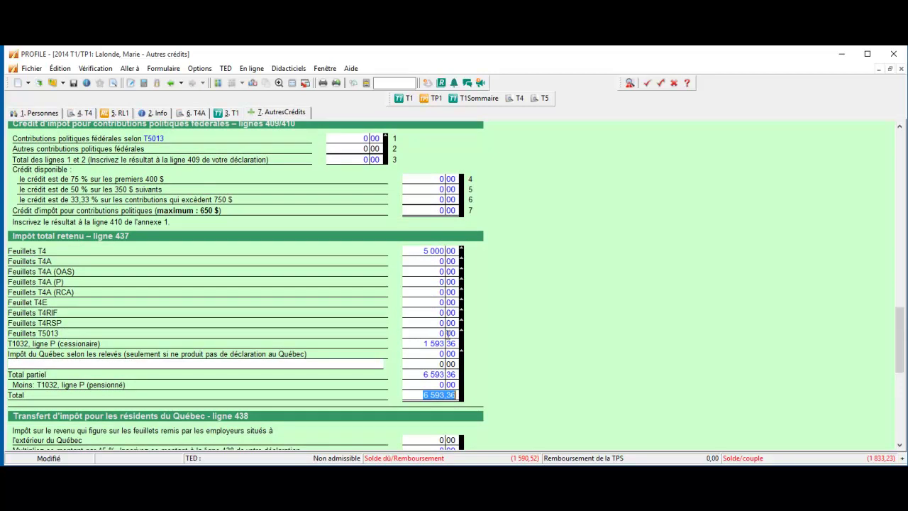
left_click(424, 340)
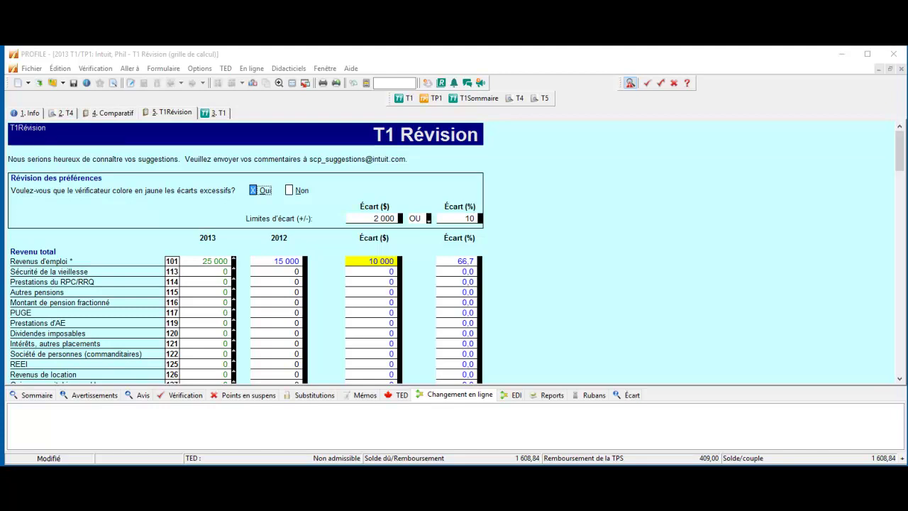
Search 't1r' in the toolbar form search and open the T1RÉVISION worksheet from the suggestions
left_click(383, 83)
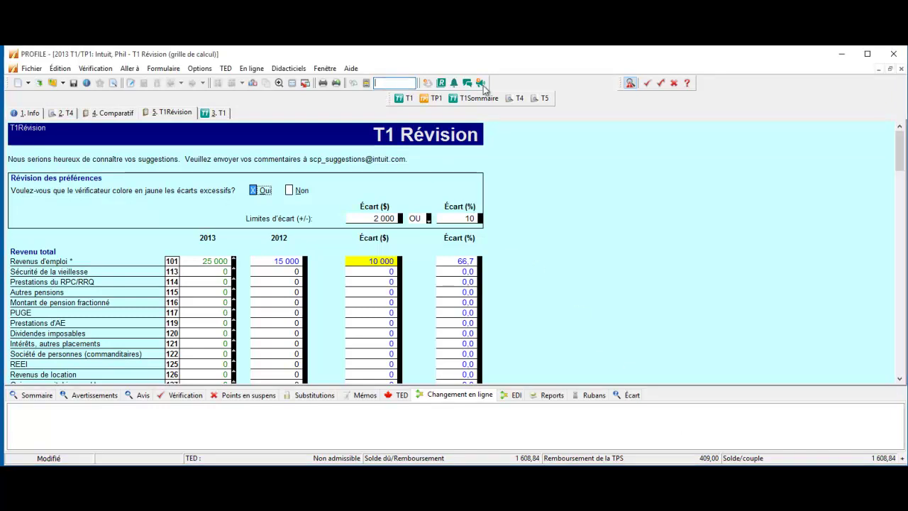
type("tr")
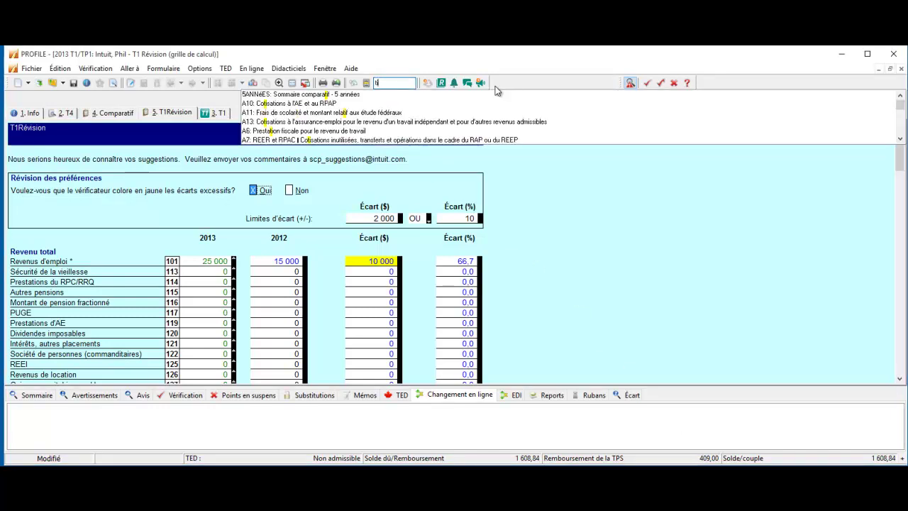
left_click(466, 84)
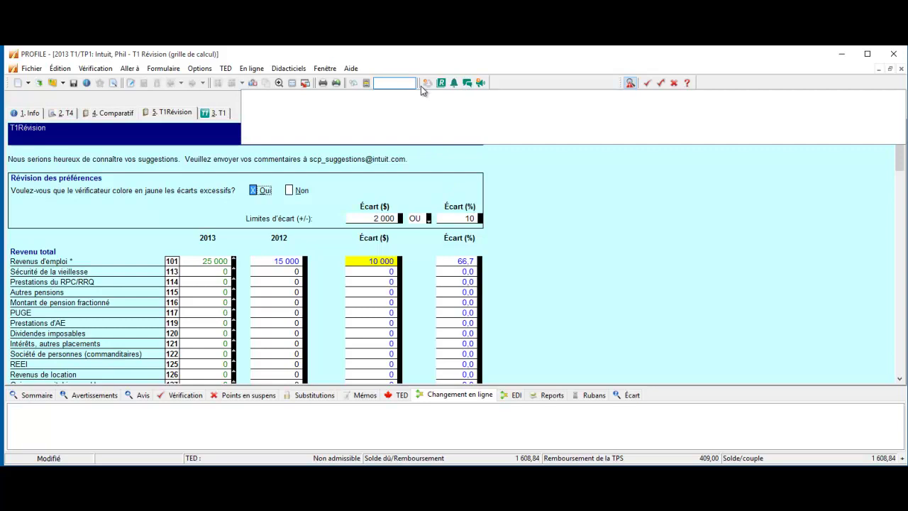
type("t1r")
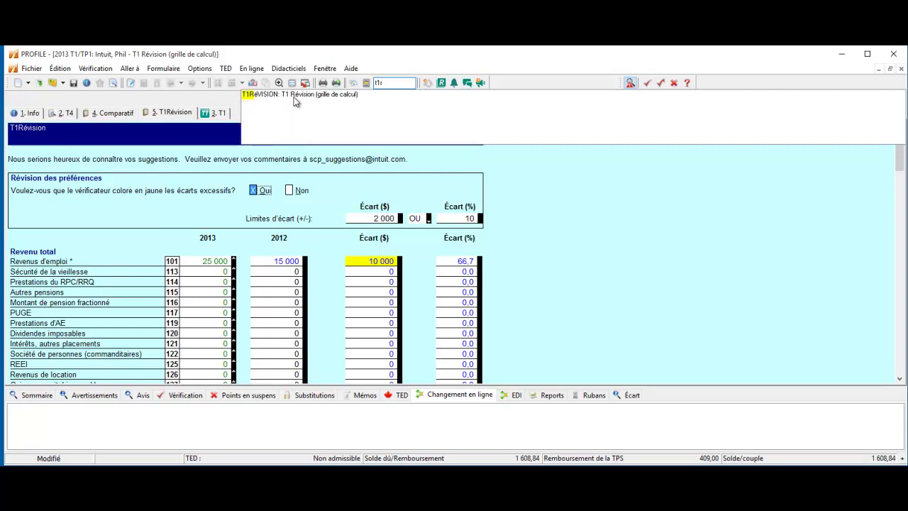
left_click(299, 96)
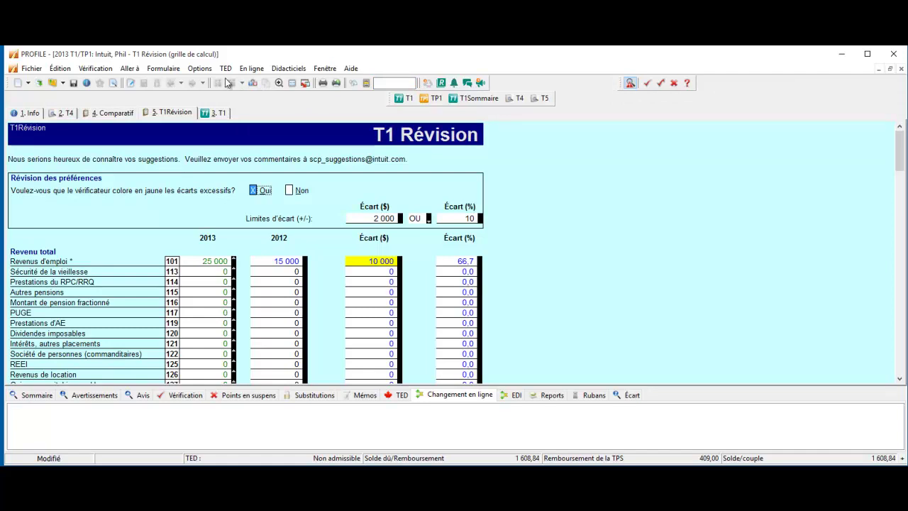
left_click(131, 69)
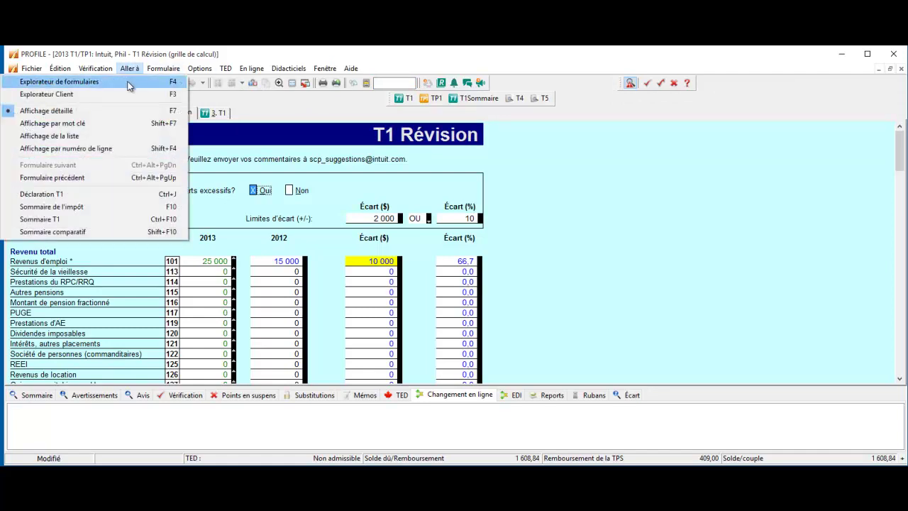
Open T1Révision from the forms explorer by filtering 9. Tous on 't1r'
left_click(131, 83)
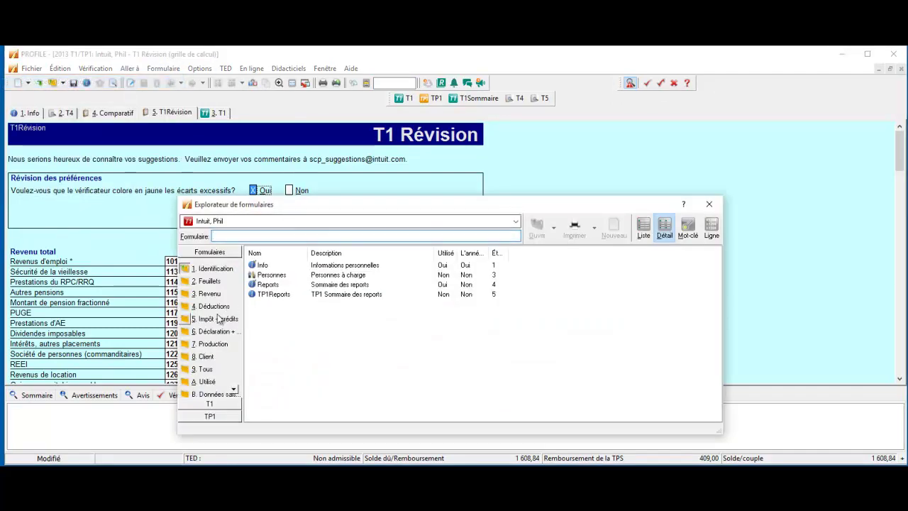
left_click(209, 370)
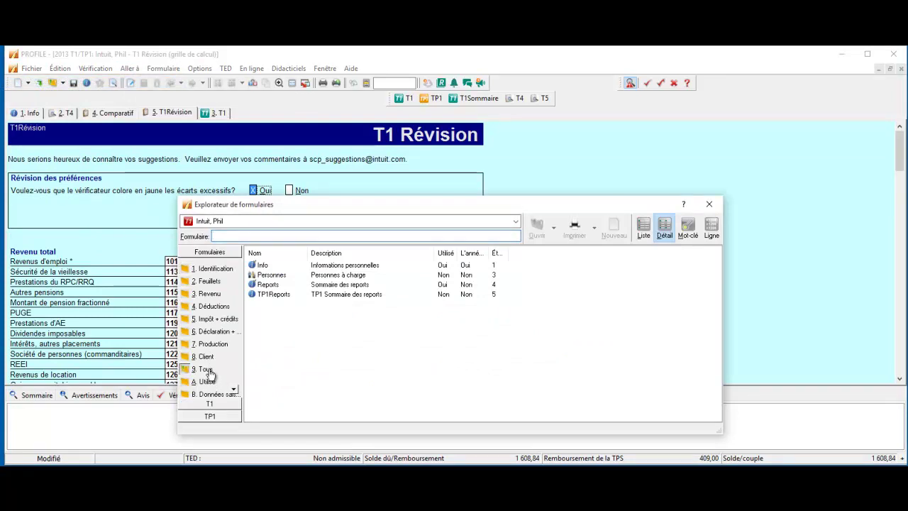
left_click(237, 234)
type("t1r")
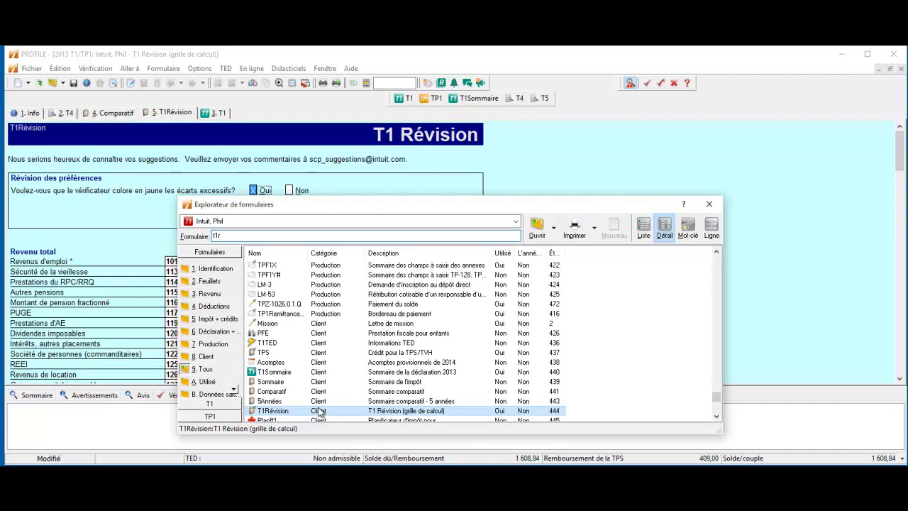
double_click(320, 411)
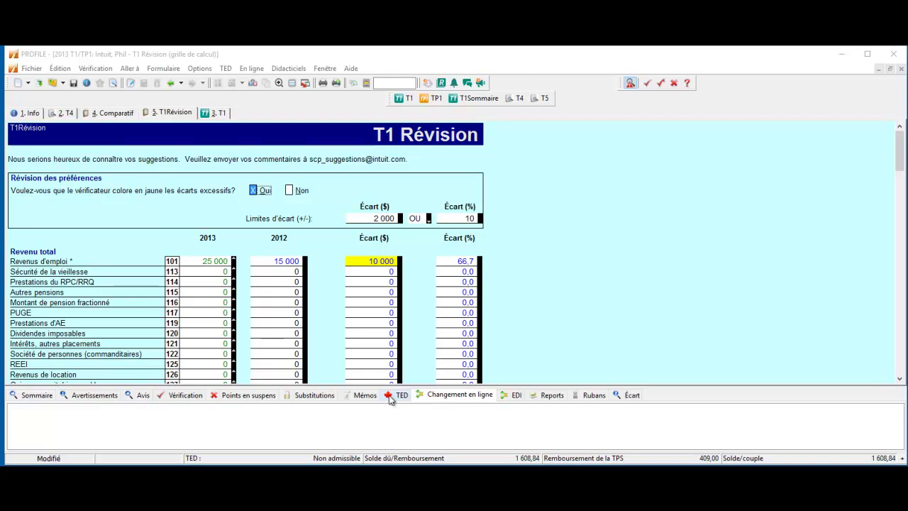
Show the Écart variance messages and select the 2 000 $ variance limit field
left_click(626, 394)
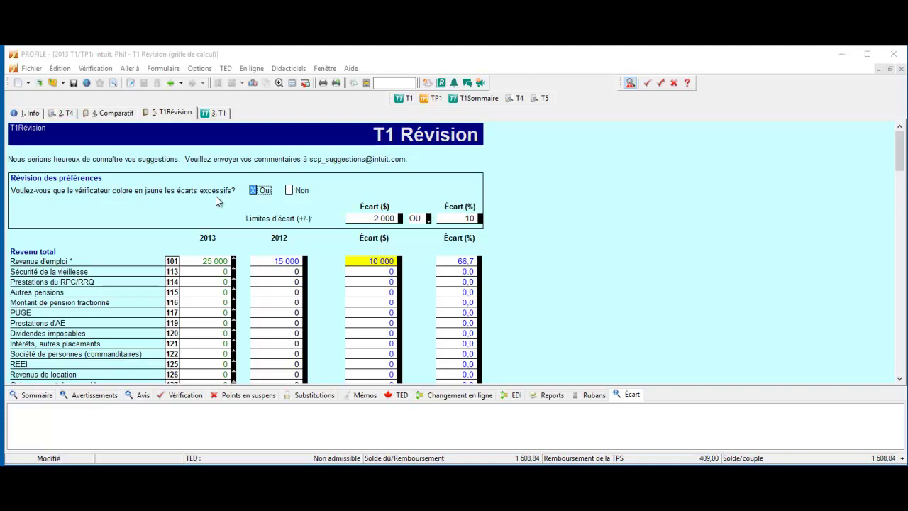
left_click(374, 219)
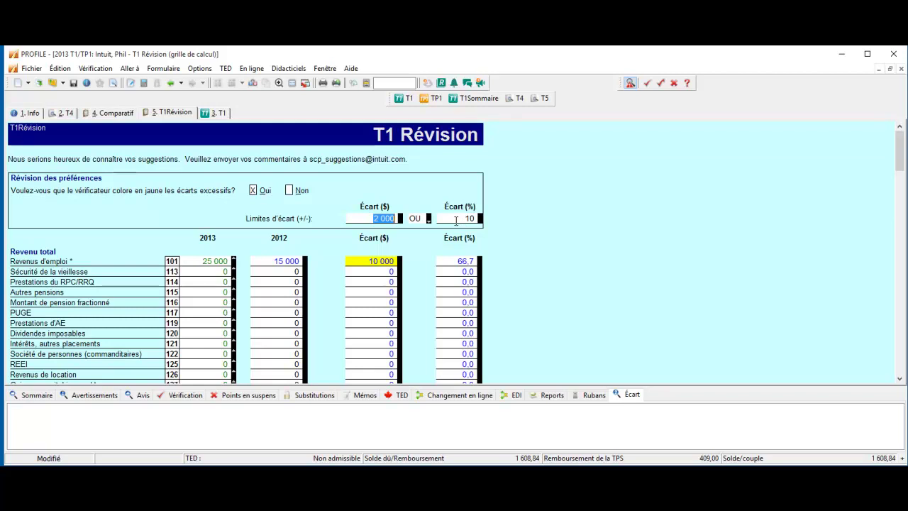
left_click(199, 69)
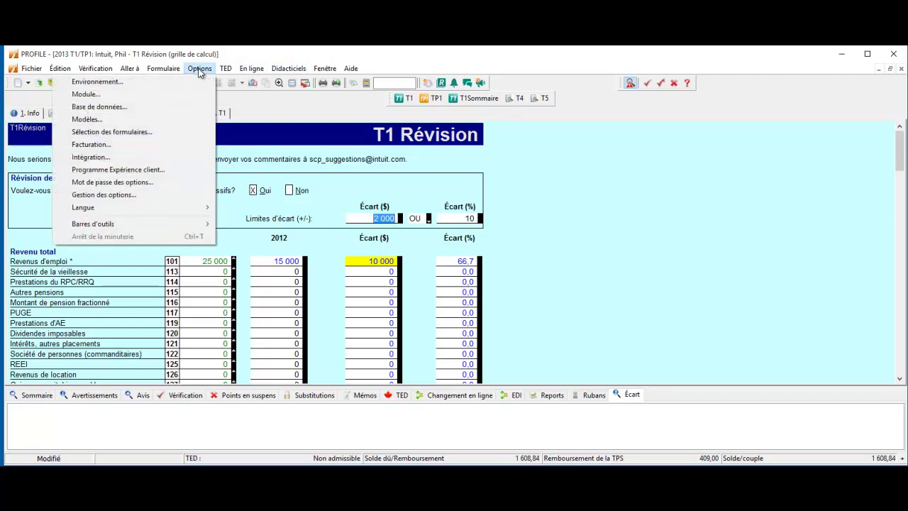
left_click(192, 94)
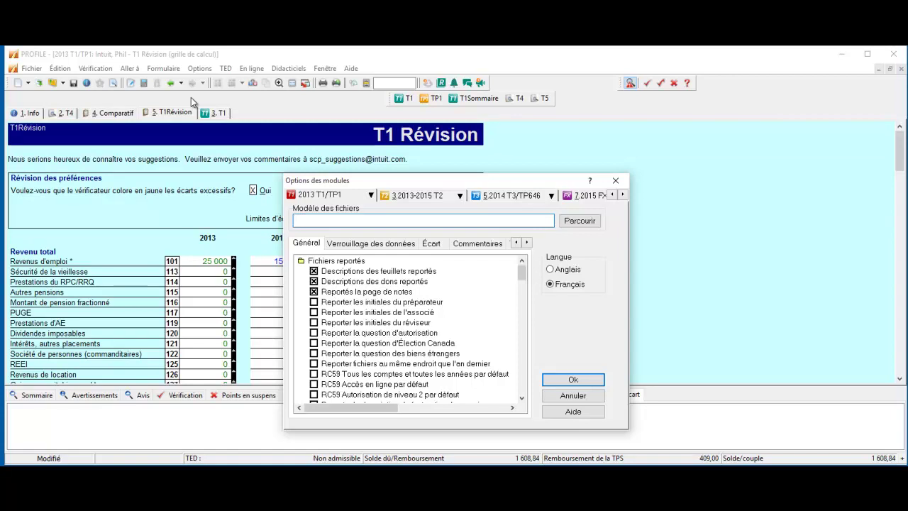
left_click(400, 199)
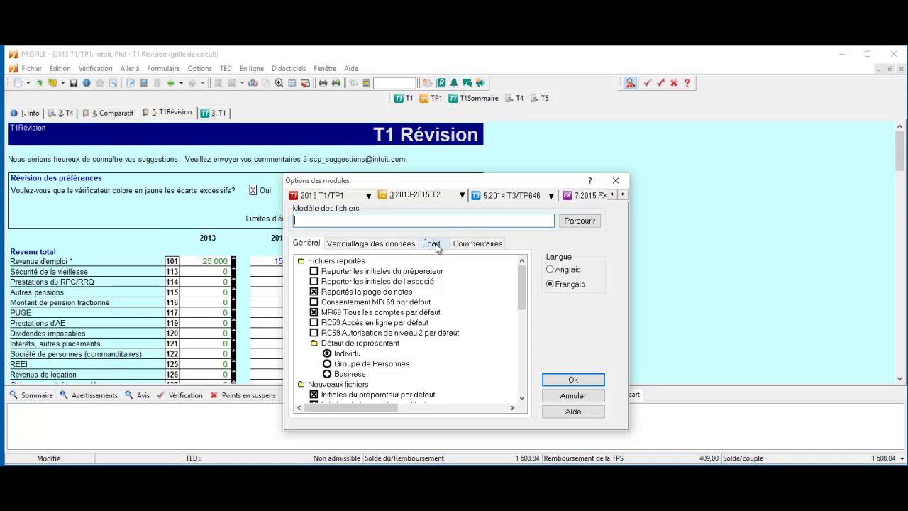
left_click(431, 244)
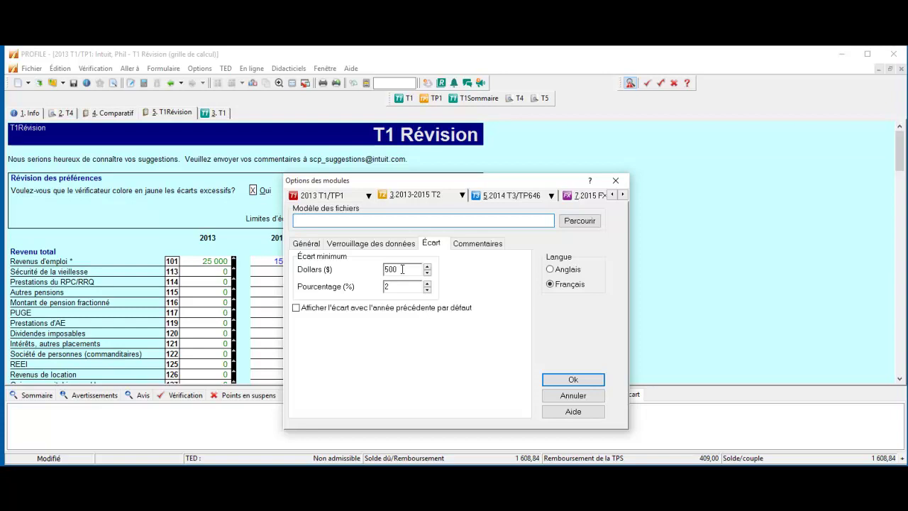
left_click(368, 195)
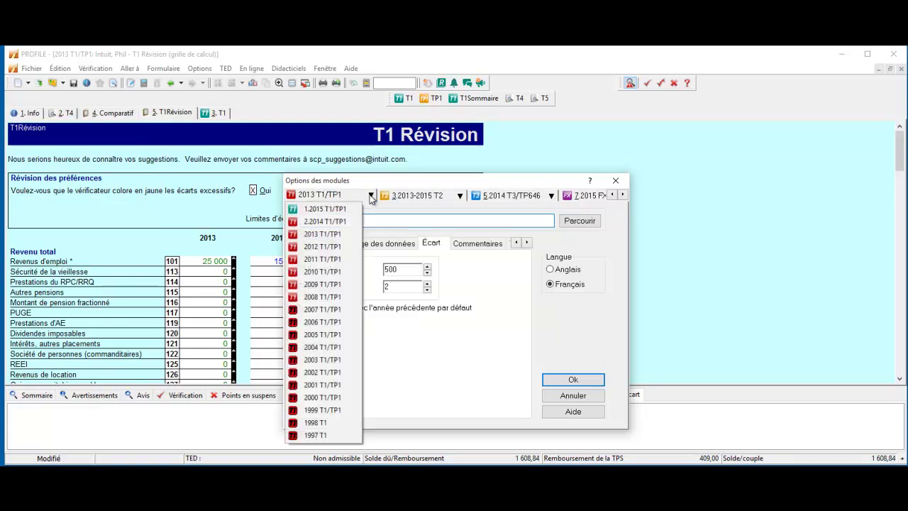
left_click(339, 220)
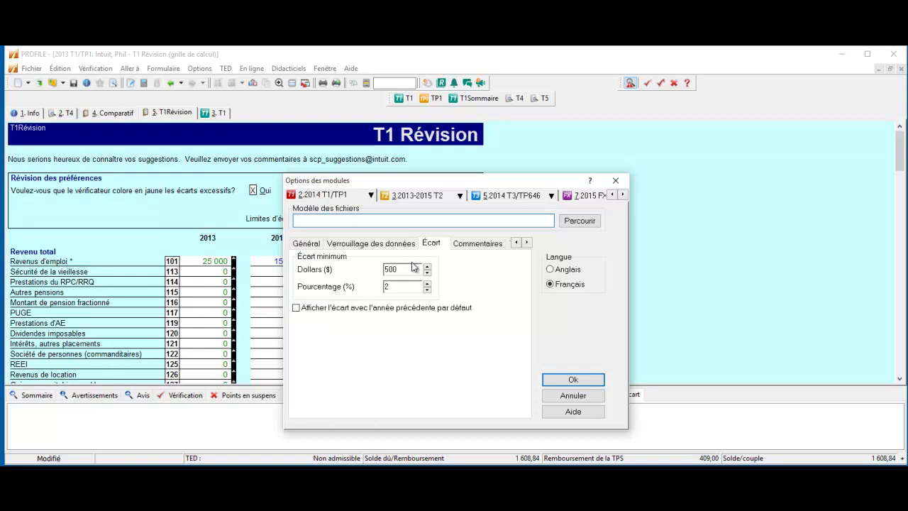
left_click(430, 245)
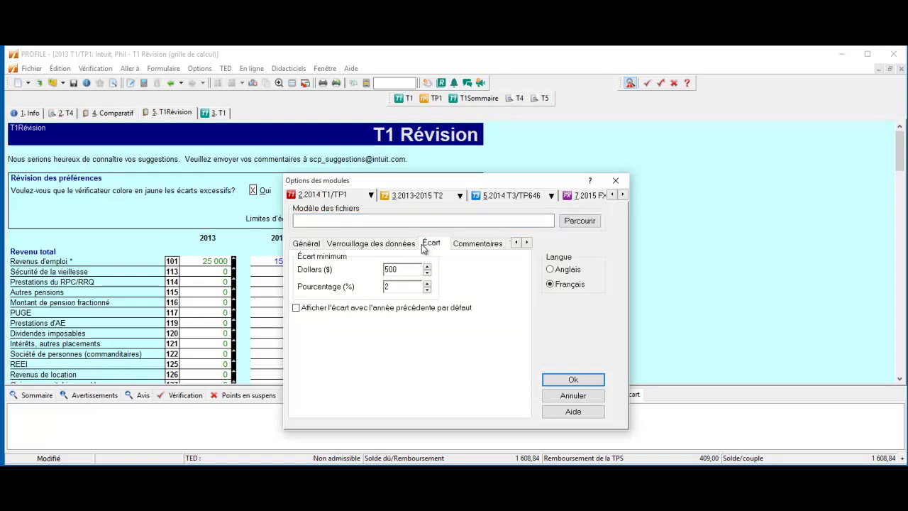
left_click(573, 380)
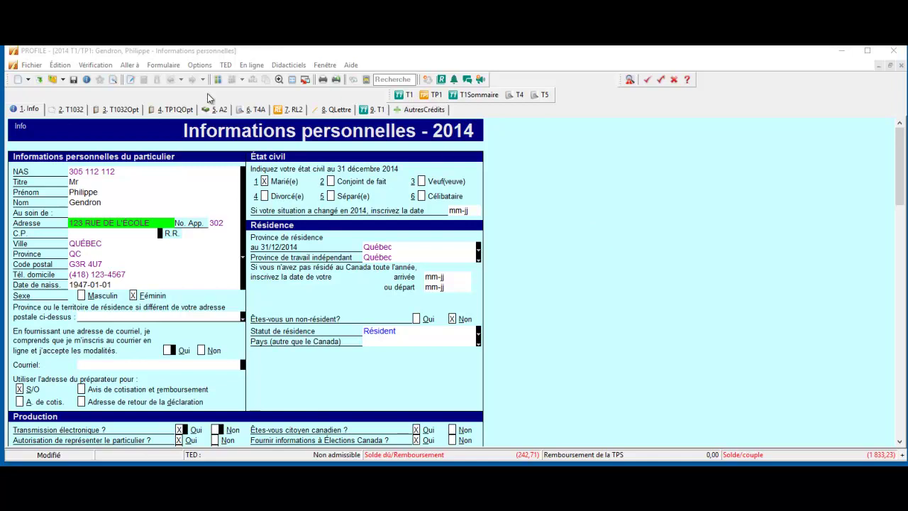
left_click(32, 64)
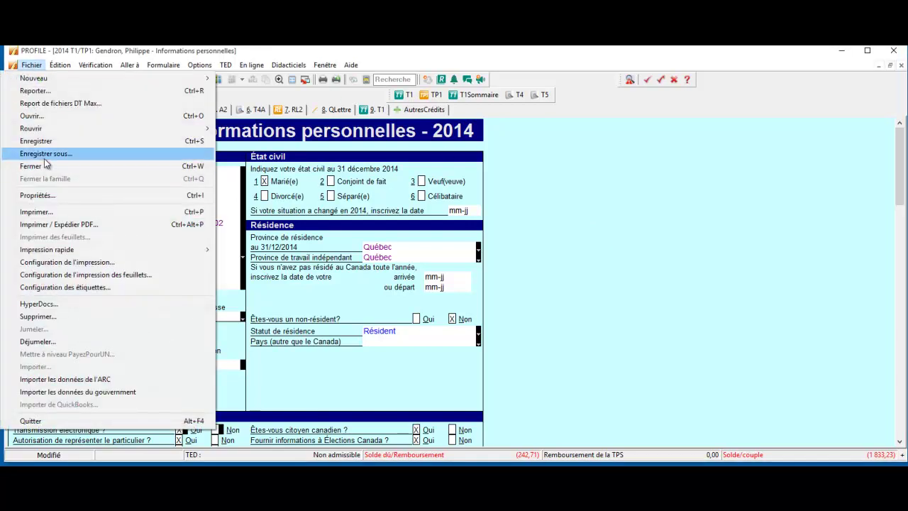
left_click(43, 211)
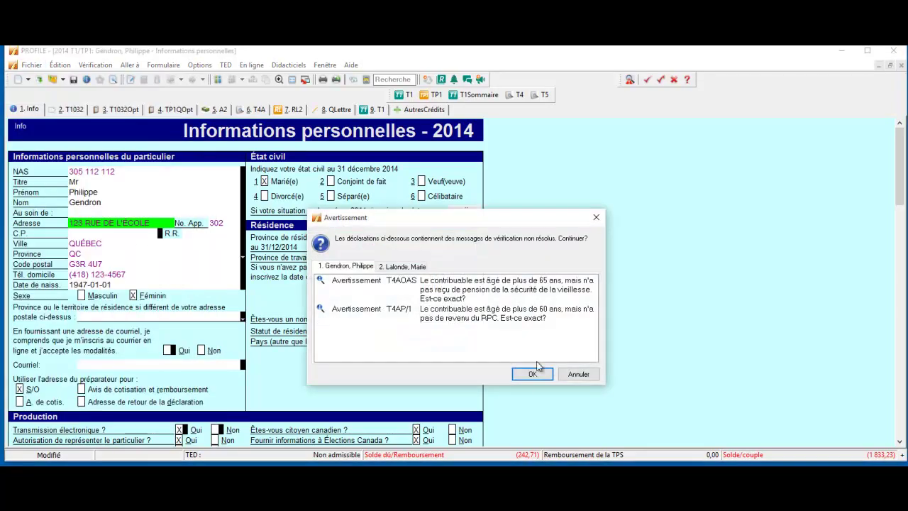
left_click(532, 374)
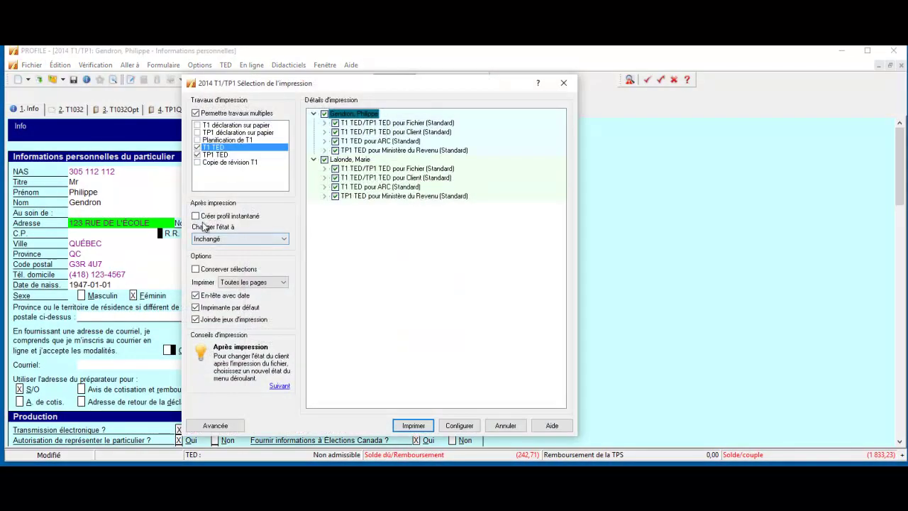
left_click(197, 216)
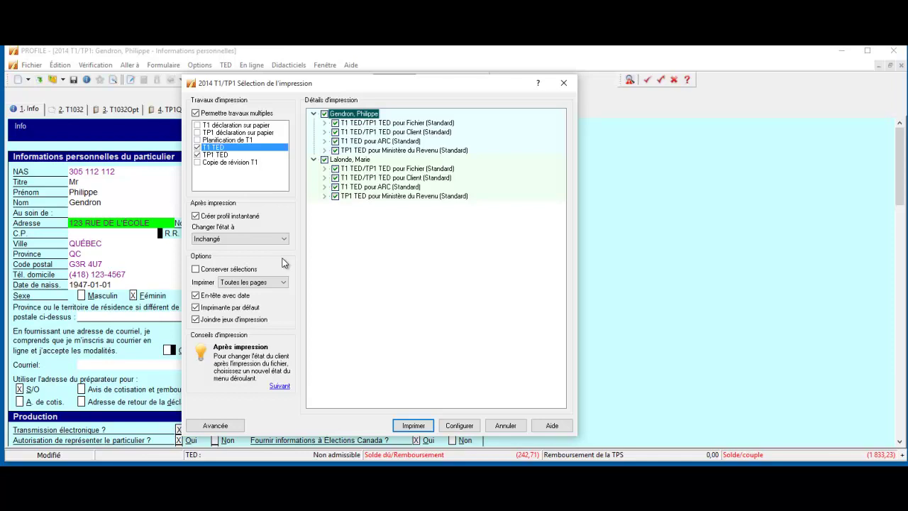
key("Escape")
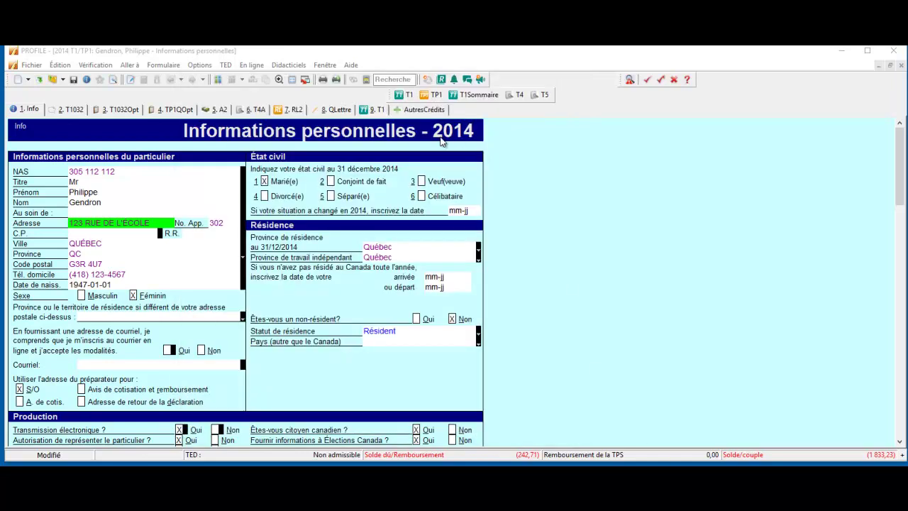
Create a new snapshot described 'webinair#2' in Profil instantané / Écart and make it active
left_click(95, 64)
left_click(100, 134)
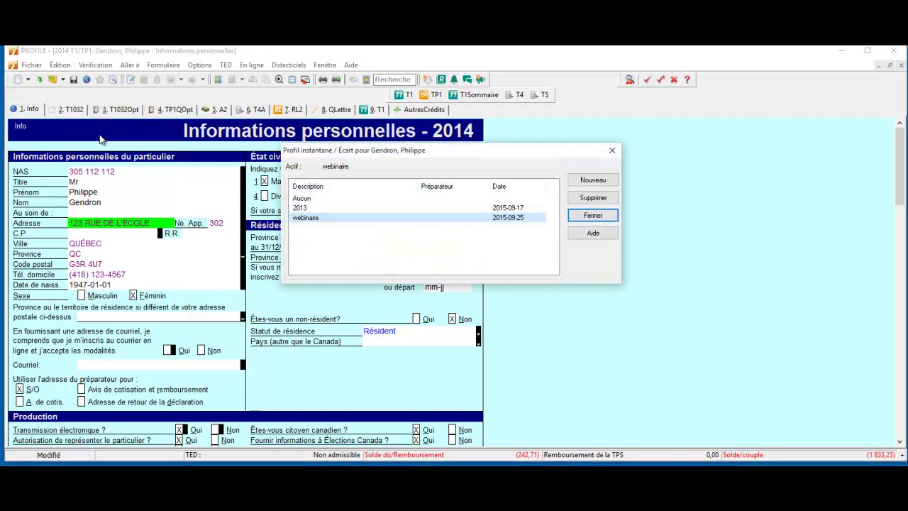
left_click(592, 180)
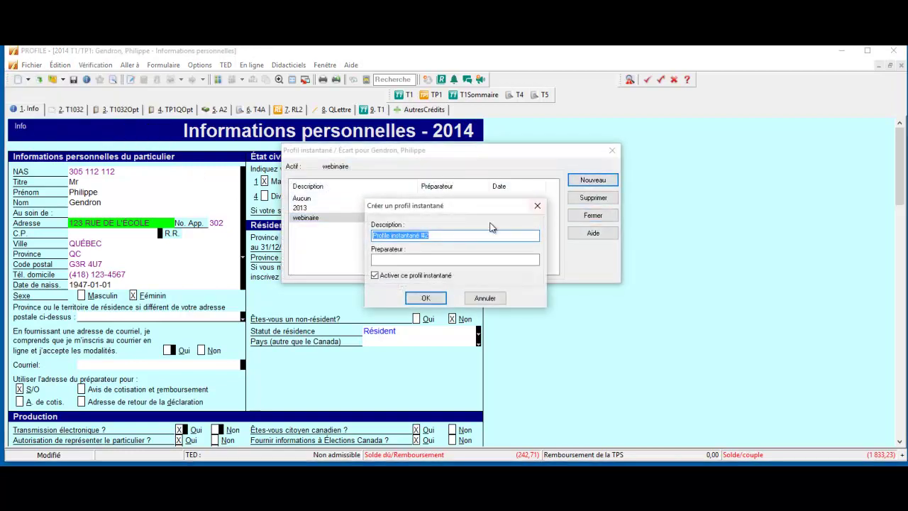
type("we")
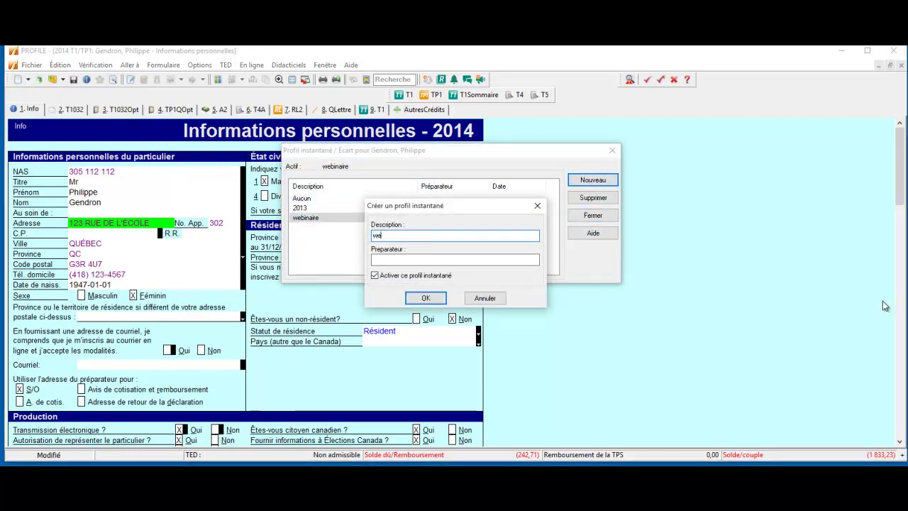
type("binaire #23")
key("BackSpace")
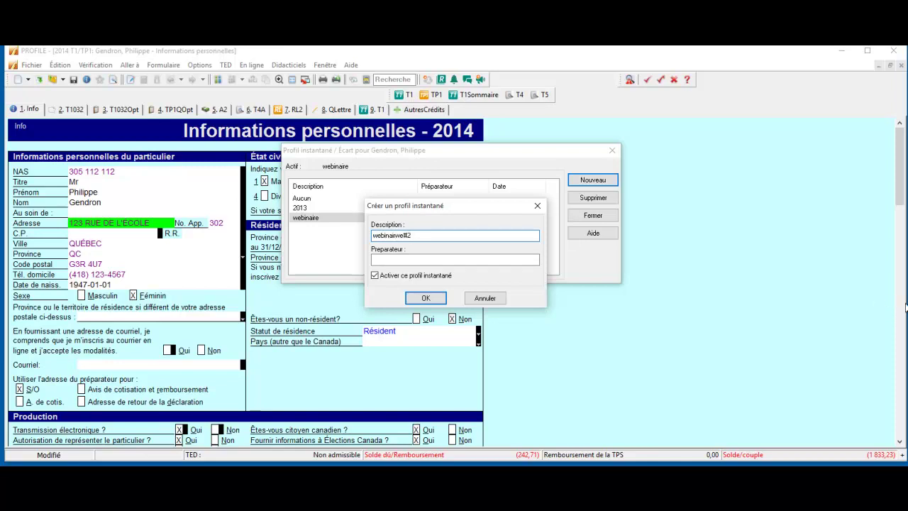
key("BackSpace")
key("BackSpace")
key("BackSpace")
key("BackSpace")
type("#2")
left_click(427, 298)
left_click(337, 228)
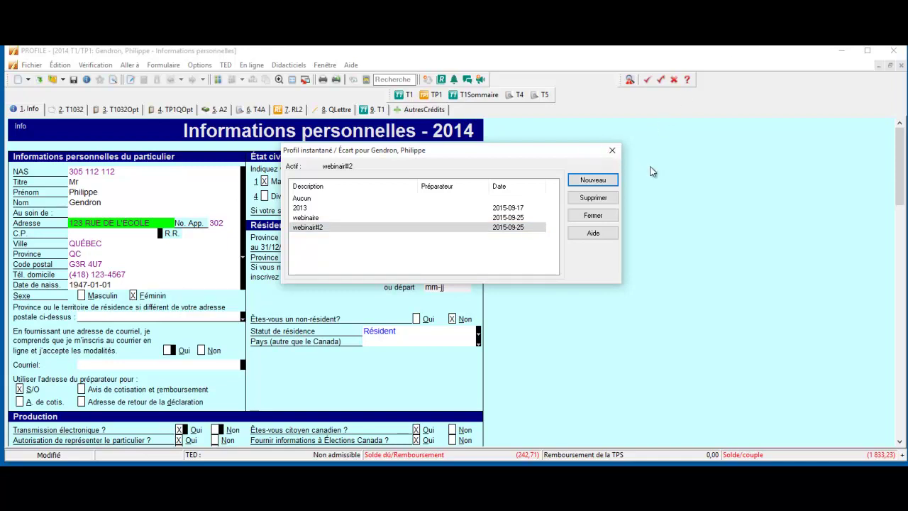
left_click(593, 215)
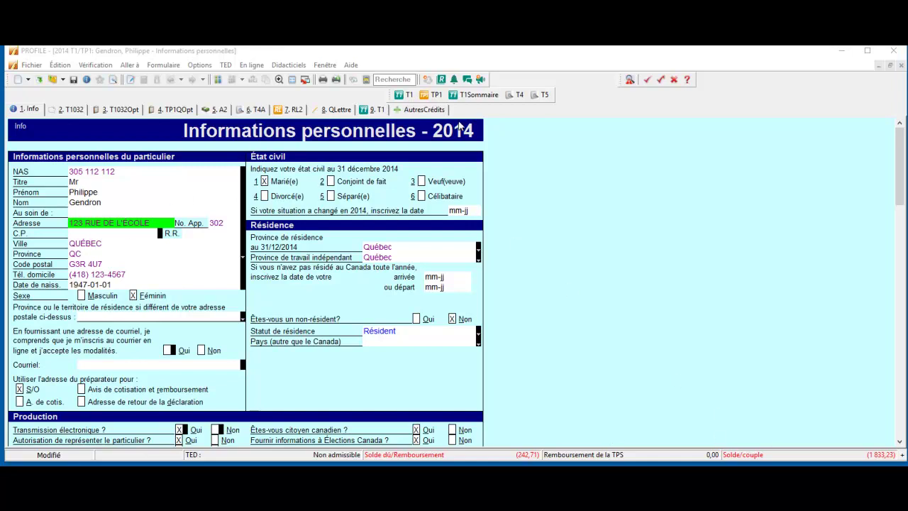
Open the T4 slip and enter 30 000,00 employment income (box 14) and RRQ 1 371,38 (box 17)
left_click(393, 78)
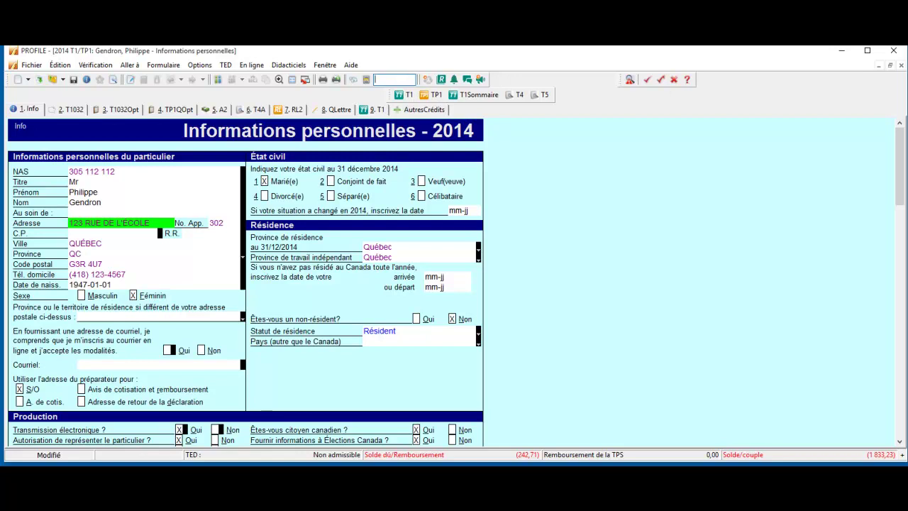
type("a")
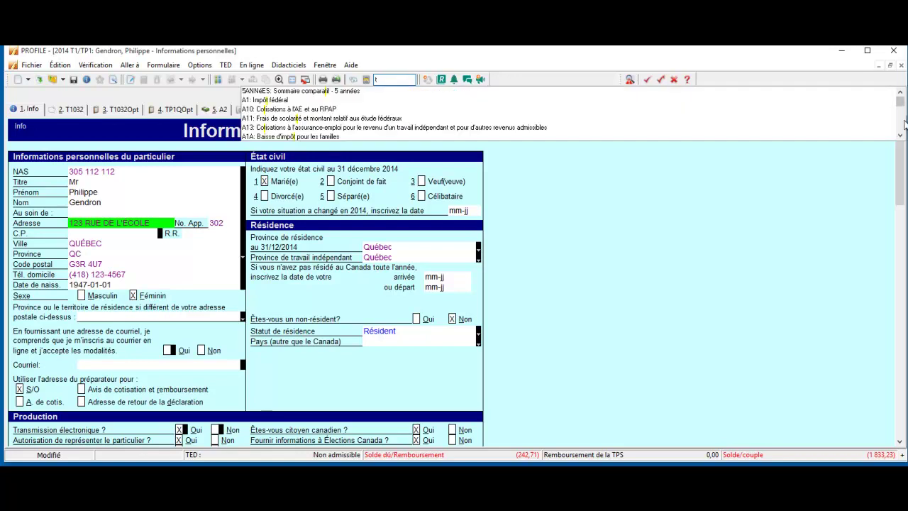
type("4")
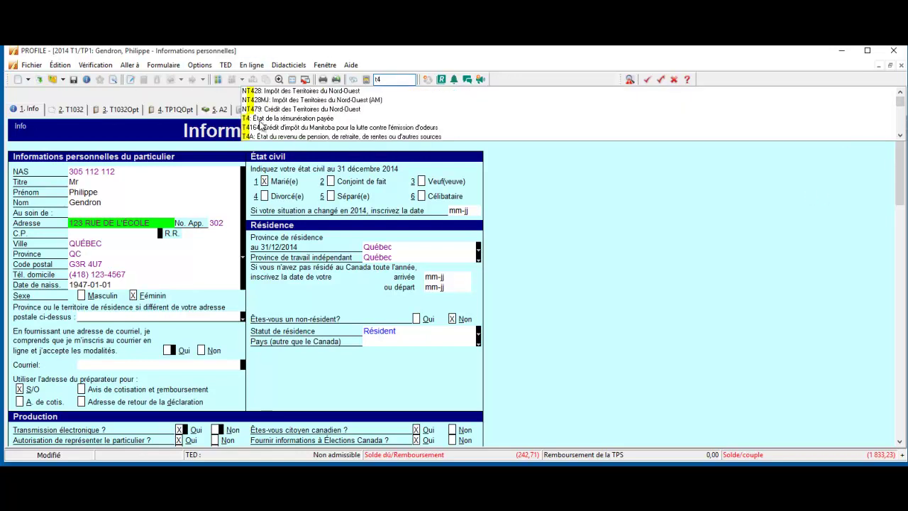
left_click(260, 118)
left_click(202, 208)
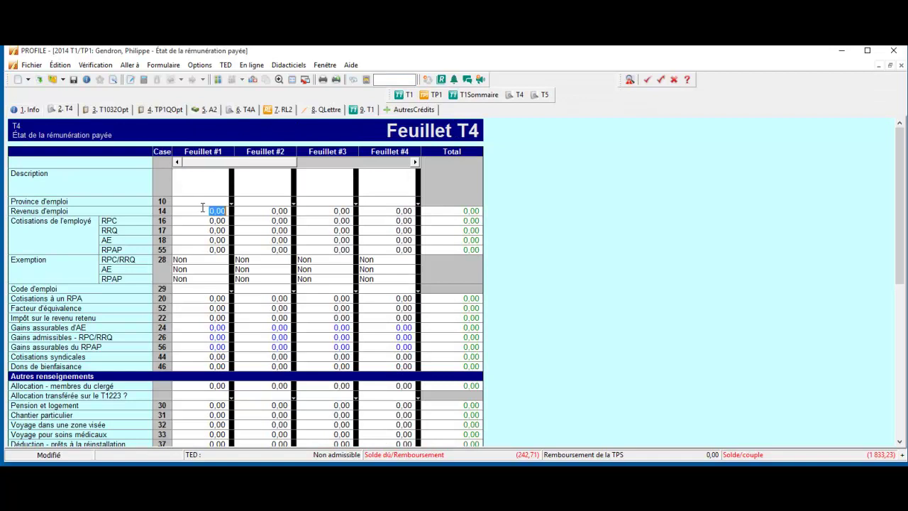
type("30000")
key("Return")
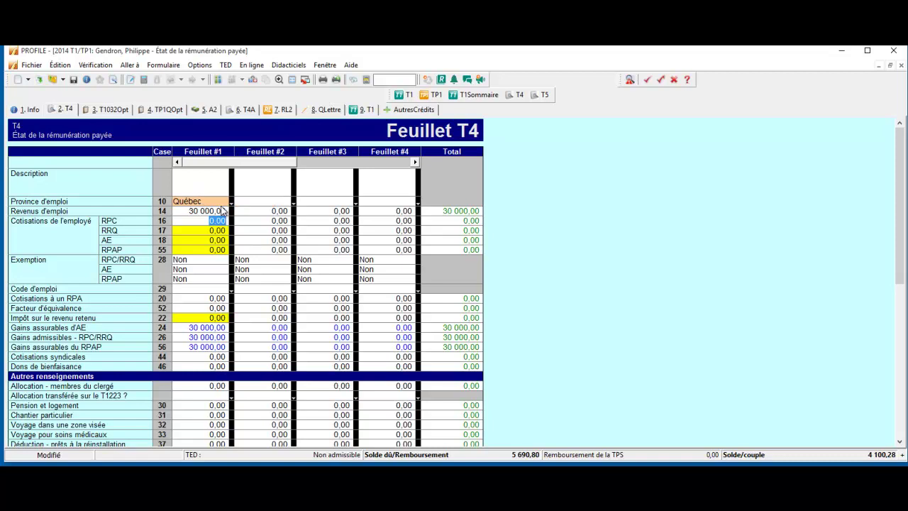
key("Tab")
type("1 371,38")
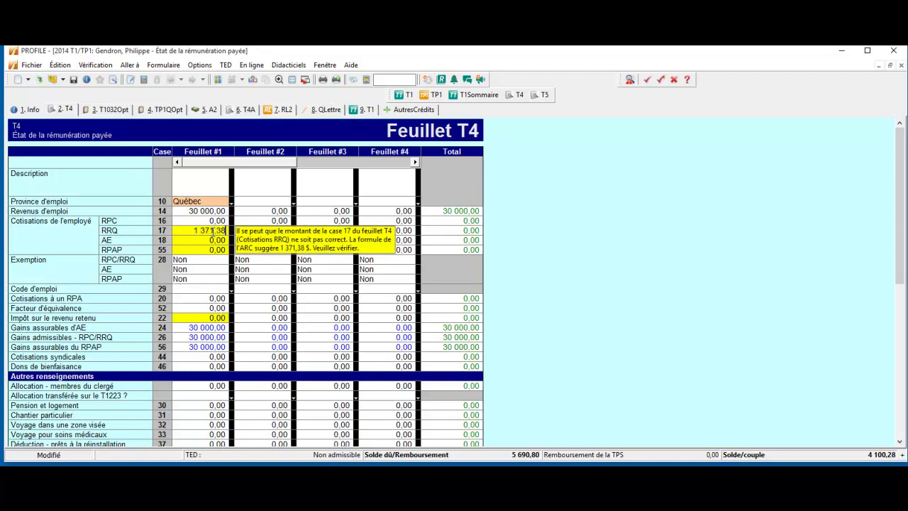
left_click(208, 240)
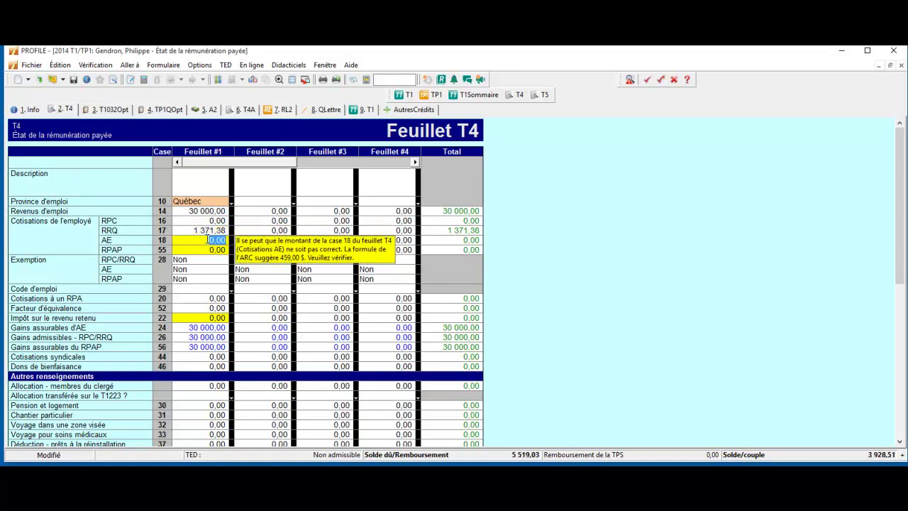
Enter AE 459,00, RPAP 167,70 and 1 000,00 income tax deducted (box 22)
type("459")
key("Return")
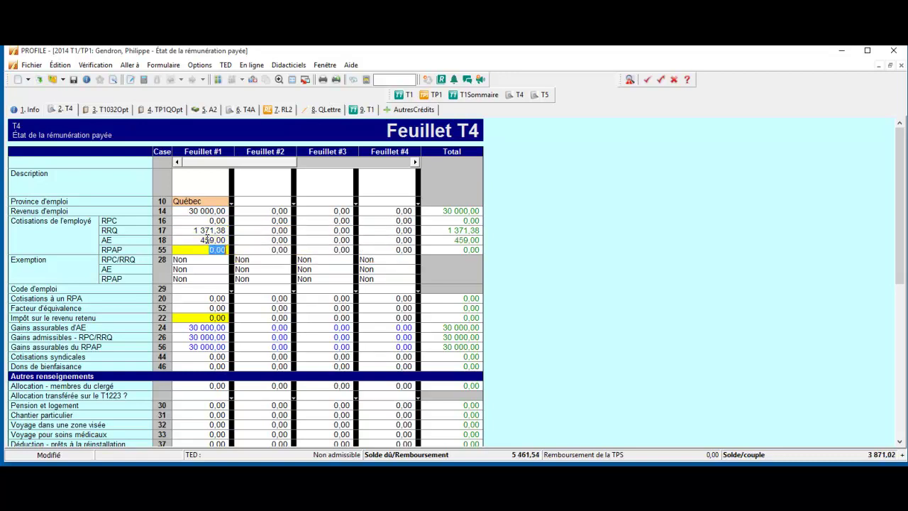
type("167,70")
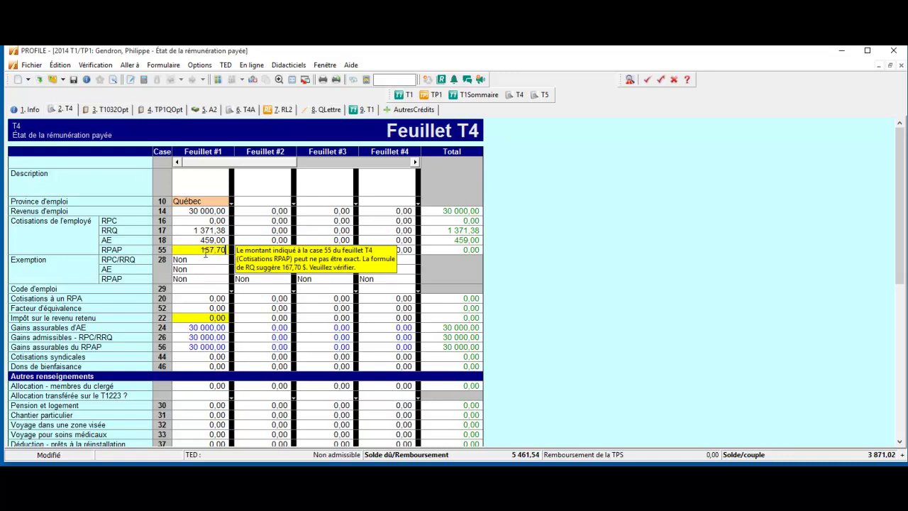
key("Tab")
left_click(200, 318)
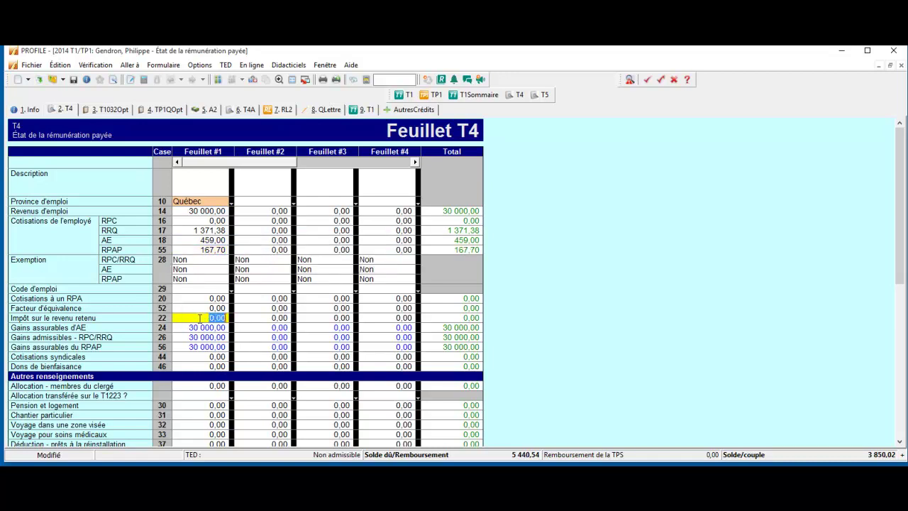
type("1000")
key("Tab")
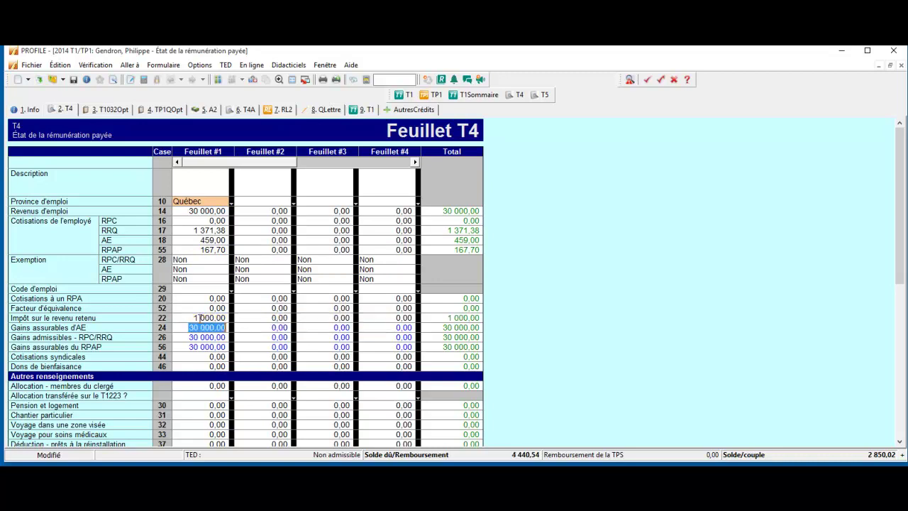
Open the T1ADJ adjustment request via the forms explorer and scroll to section C
left_click(129, 64)
left_click(126, 76)
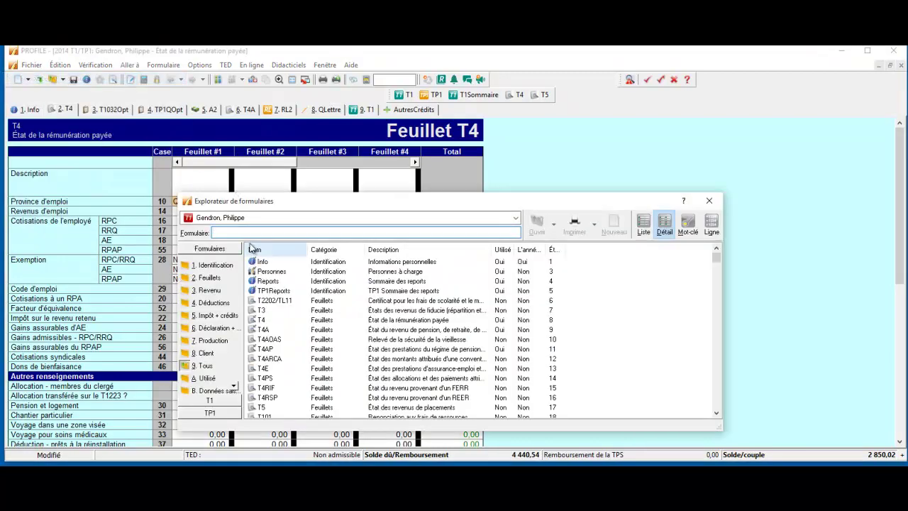
type("t1")
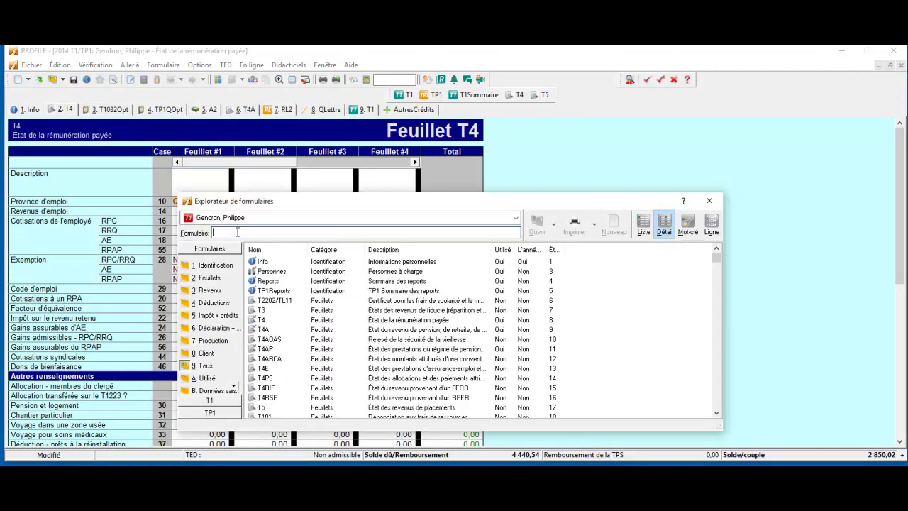
type("adj")
key("Return")
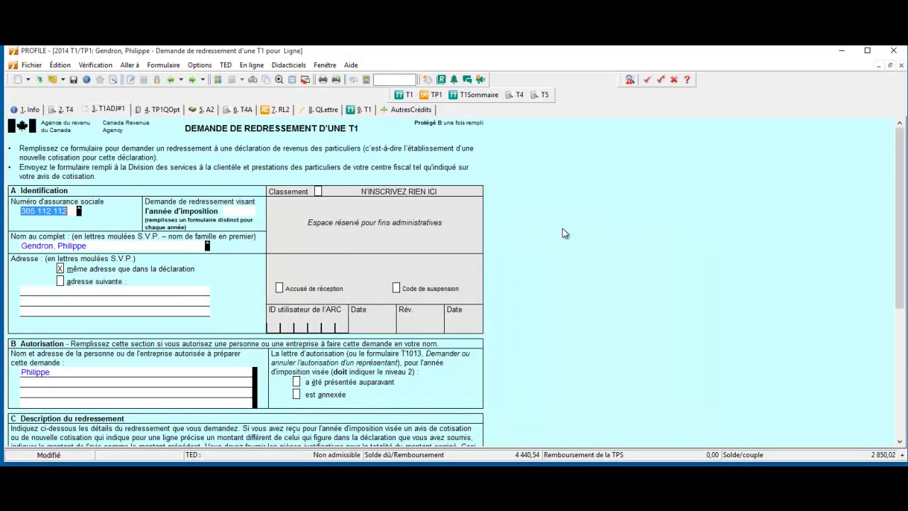
scroll(571, 175, "down", 2)
scroll(573, 175, "down", 2)
scroll(573, 175, "up", 5)
scroll(573, 173, "down", 5)
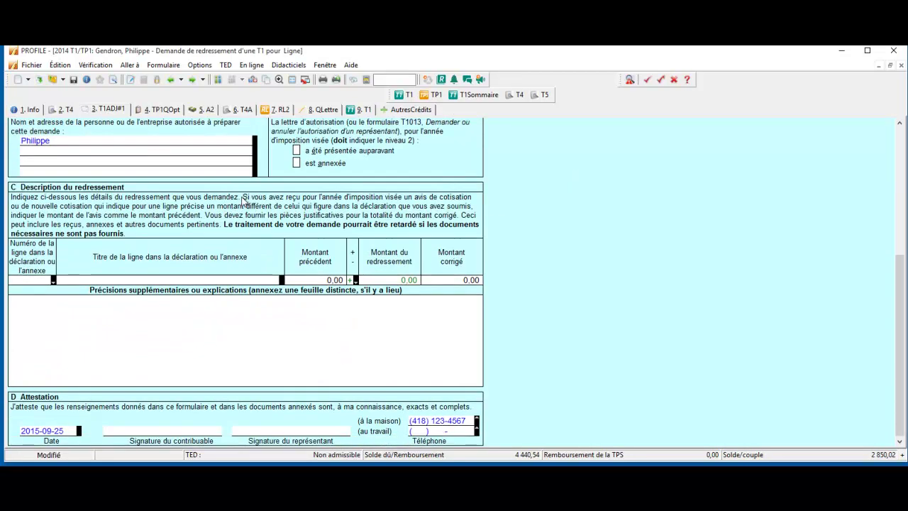
left_click(52, 281)
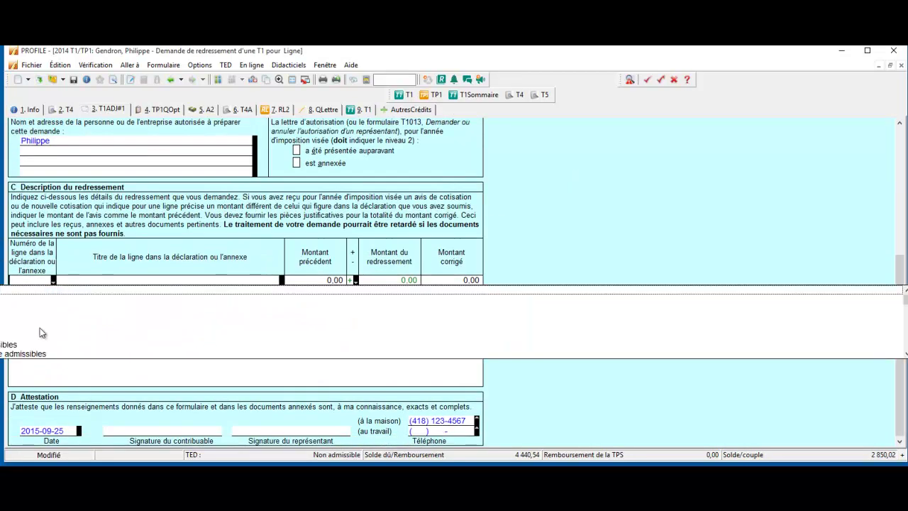
left_click(216, 246)
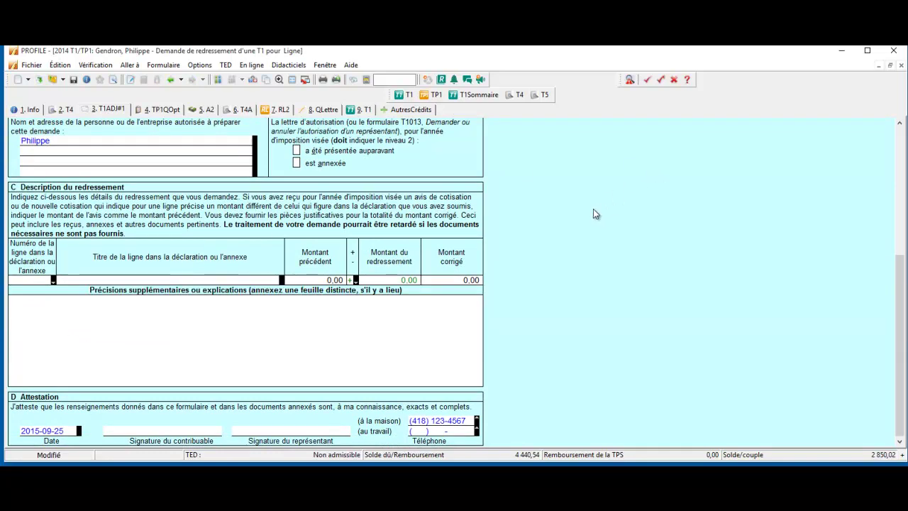
Fill section C from 'Redresser de webinair#2', giving lines 101 through 6791 including +30 000,00 employment income
right_click(131, 303)
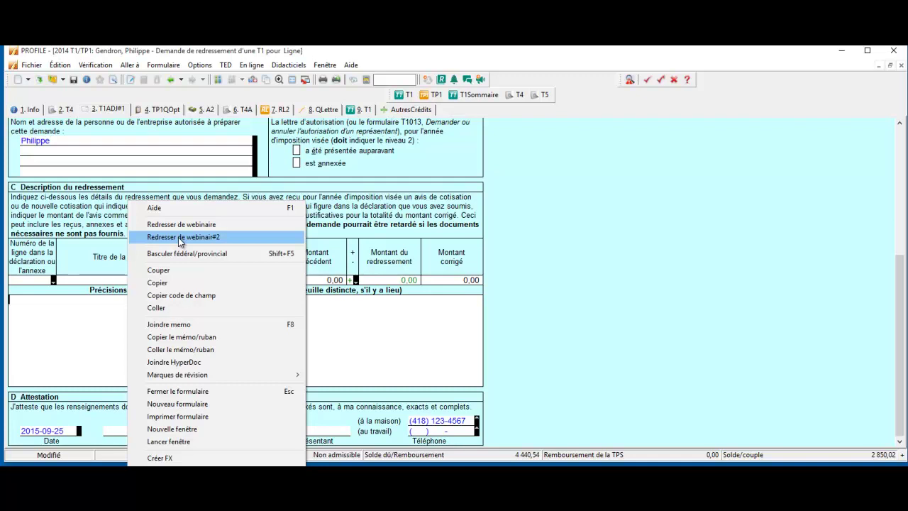
left_click(180, 241)
scroll(703, 318, "down", 1)
scroll(677, 365, "up", 8)
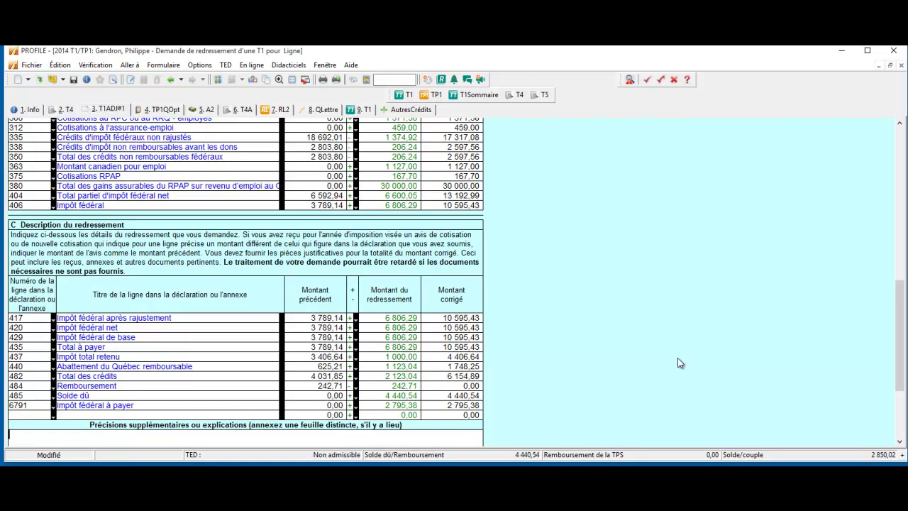
scroll(703, 350, "down", 4)
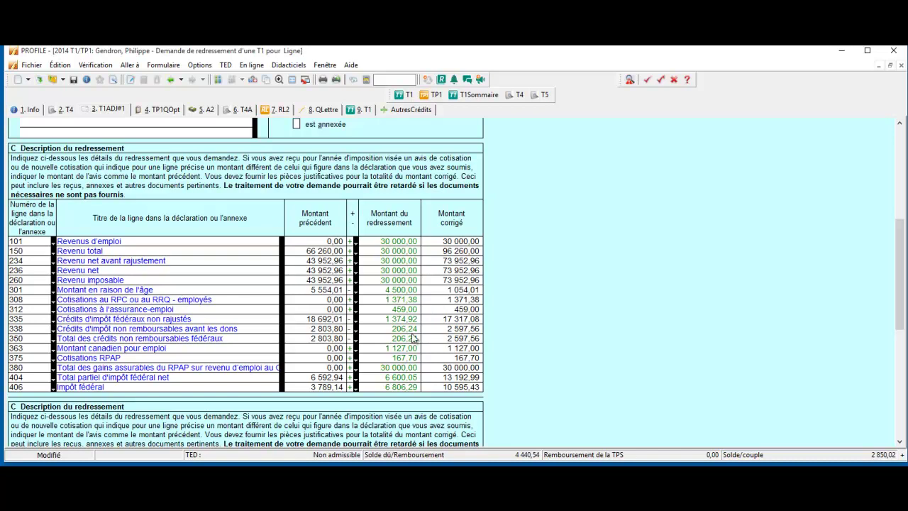
scroll(555, 364, "down", 5)
scroll(559, 362, "down", 5)
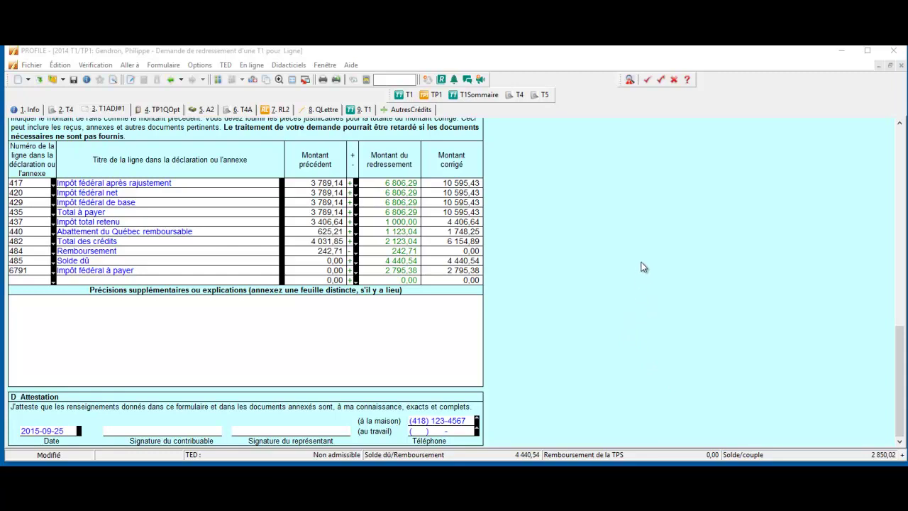
Open the Québec TP-1.R request and fill it from 'Redresser de webinair#2', raising line 401 to 14 920,42
left_click(254, 80)
left_click(253, 81)
scroll(259, 200, "down", 6)
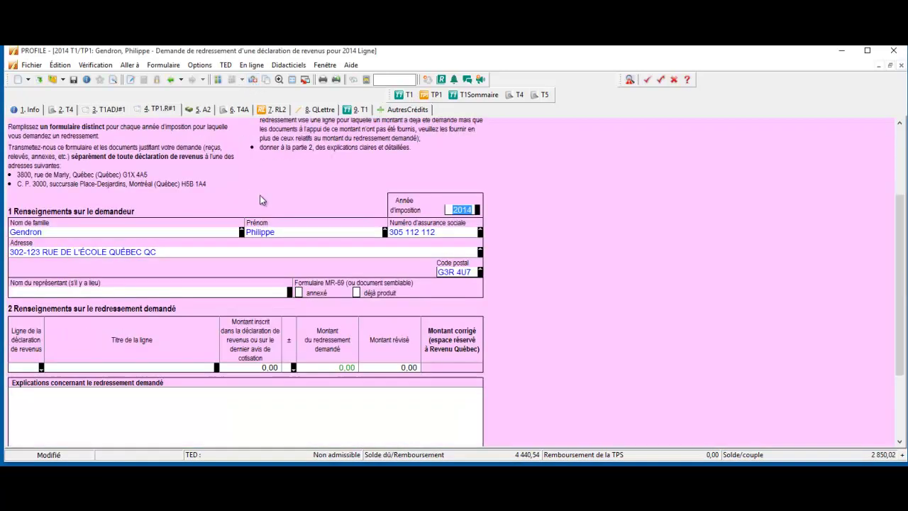
right_click(217, 292)
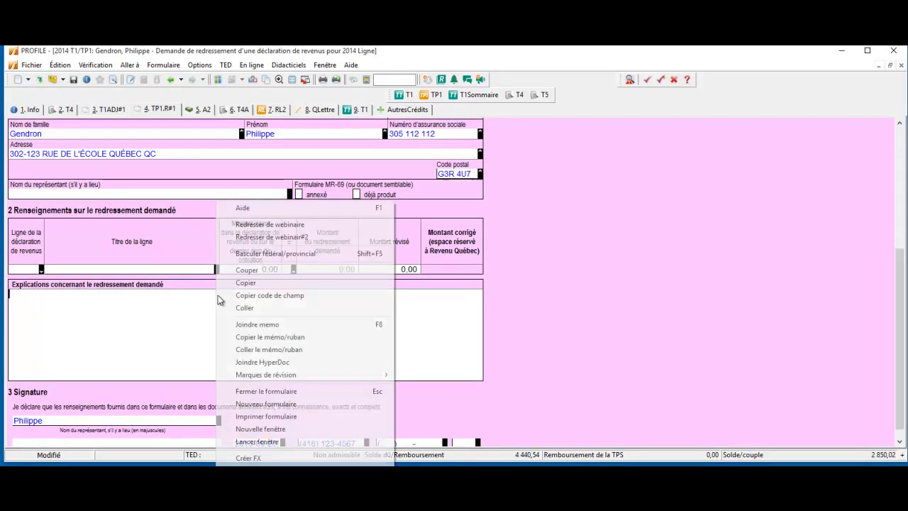
left_click(253, 238)
scroll(277, 249, "up", 5)
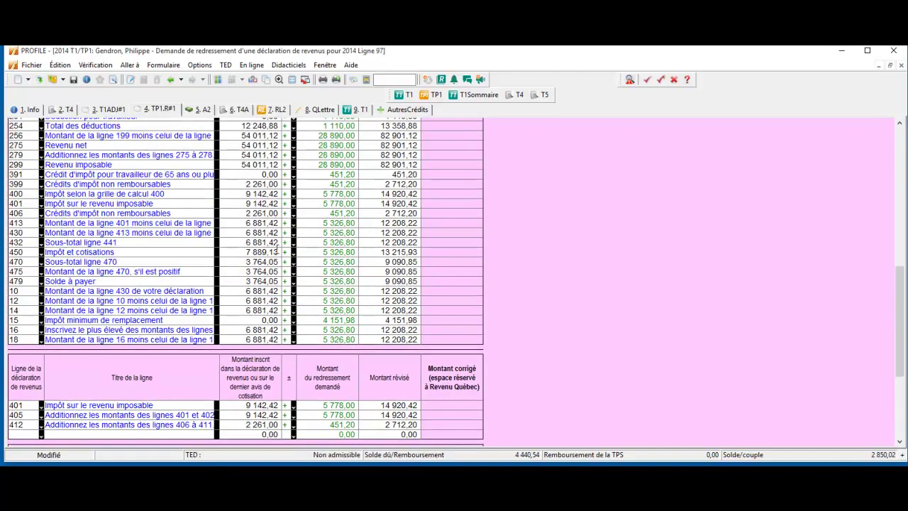
scroll(280, 249, "up", 4)
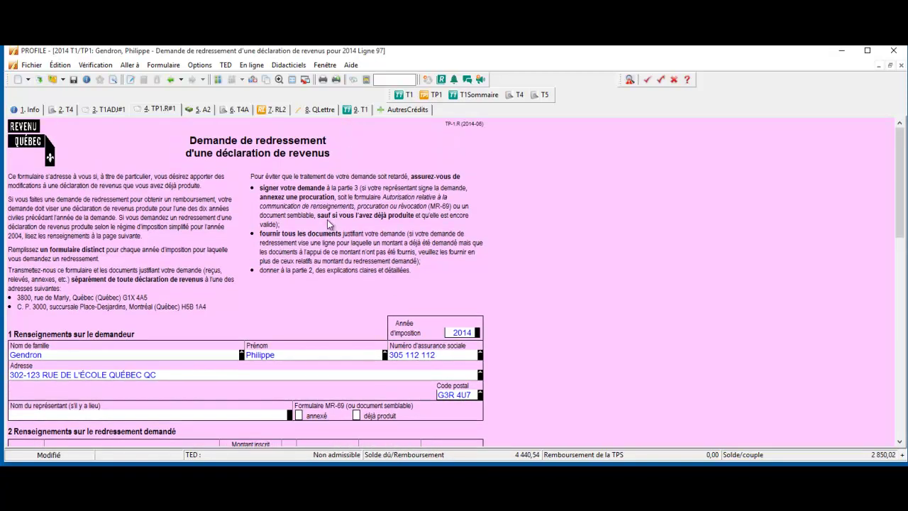
scroll(312, 229, "down", 13)
scroll(332, 228, "down", 4)
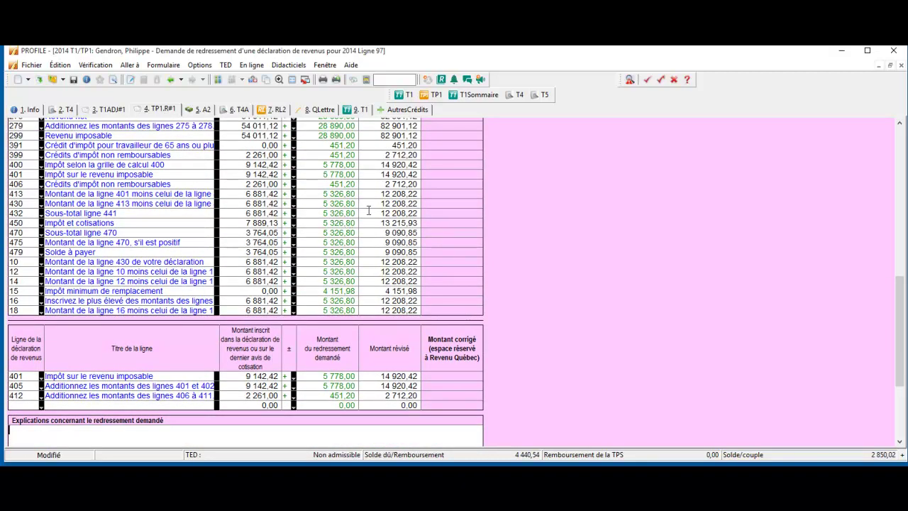
scroll(354, 221, "up", 3)
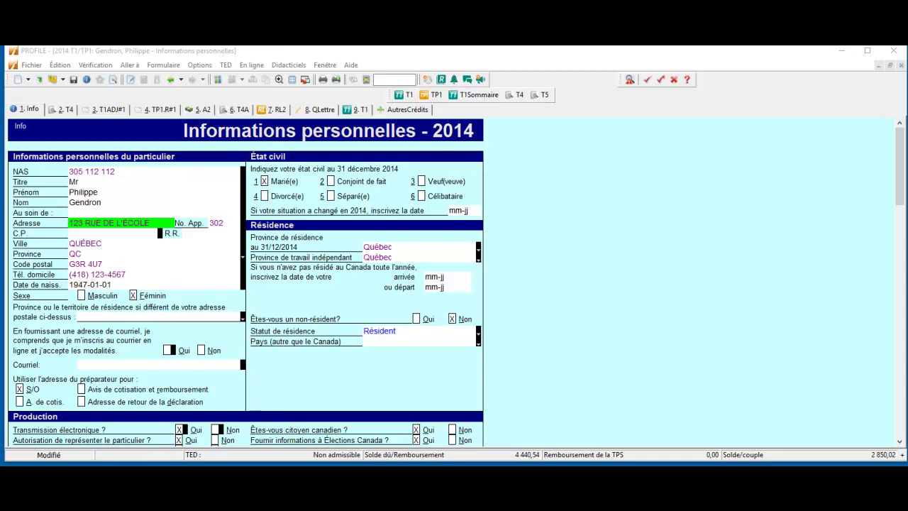
Start Imprimer / Expédier PDF for the return, continuing past the review warnings
left_click(34, 66)
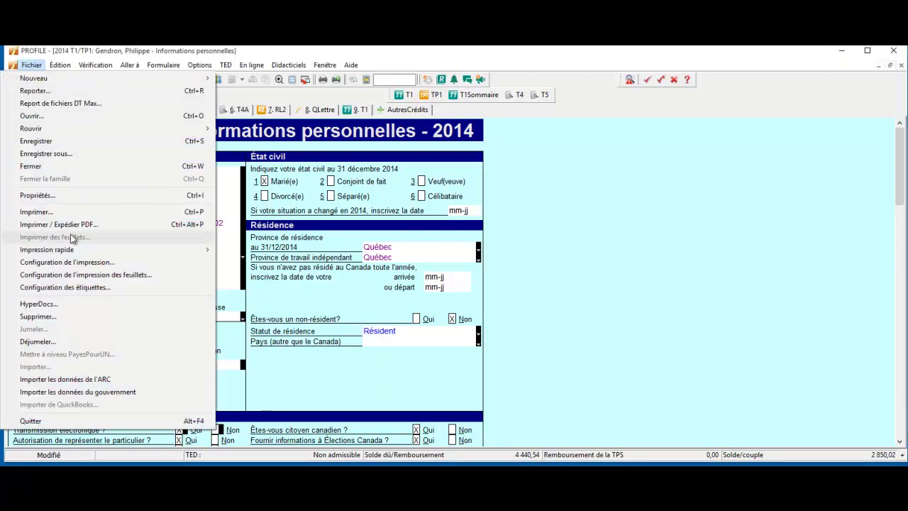
left_click(74, 226)
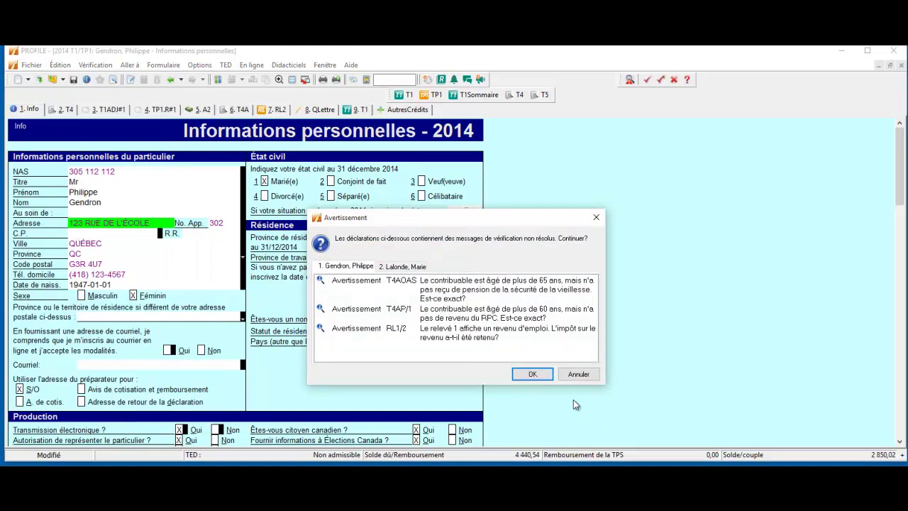
left_click(531, 374)
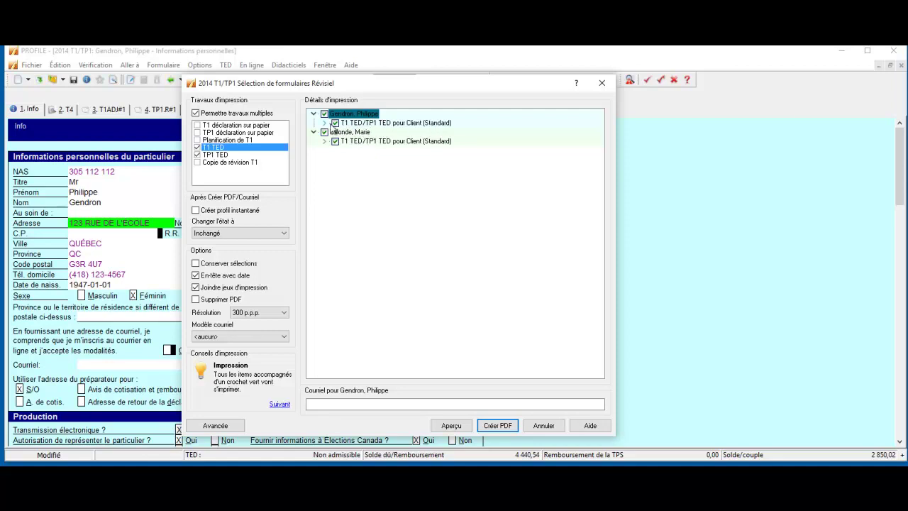
Review each spouse's print package, re-include the first client's forms, and go to the Courriel field
left_click(324, 123)
scroll(417, 162, "down", 2)
scroll(417, 161, "up", 3)
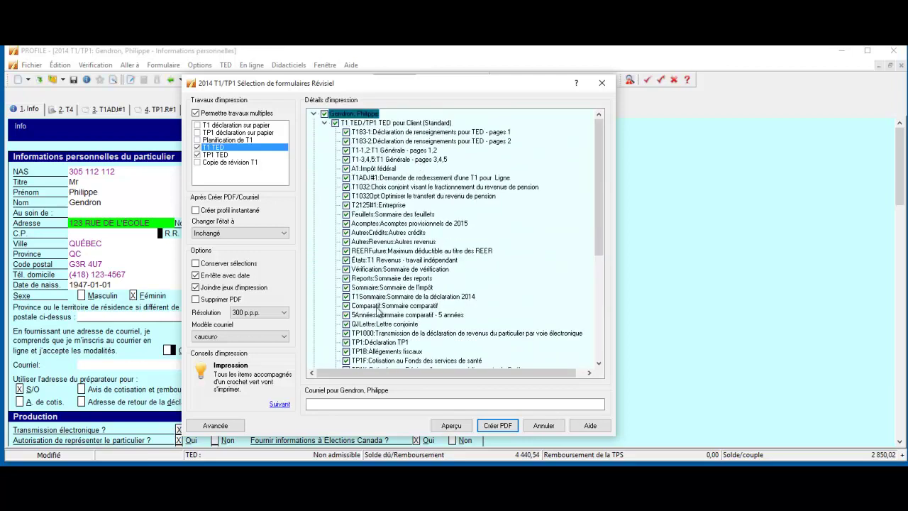
left_click(324, 123)
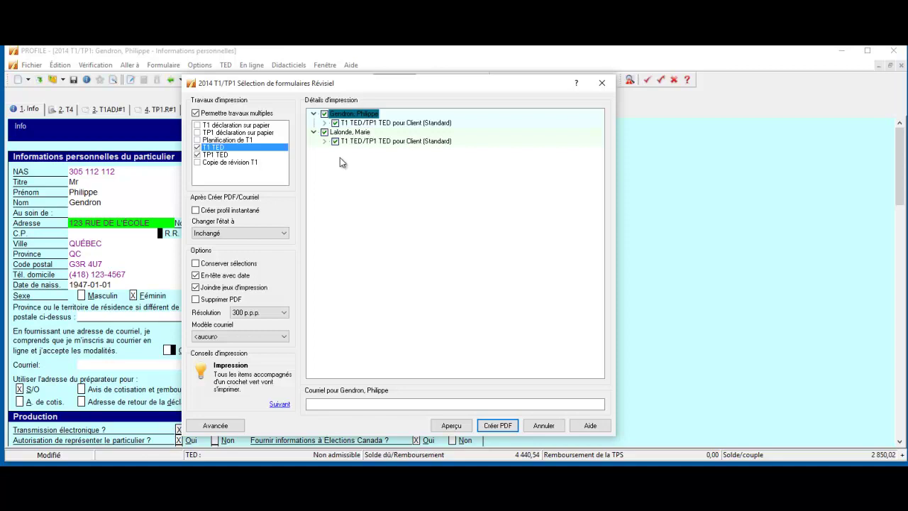
left_click(324, 142)
left_click(324, 114)
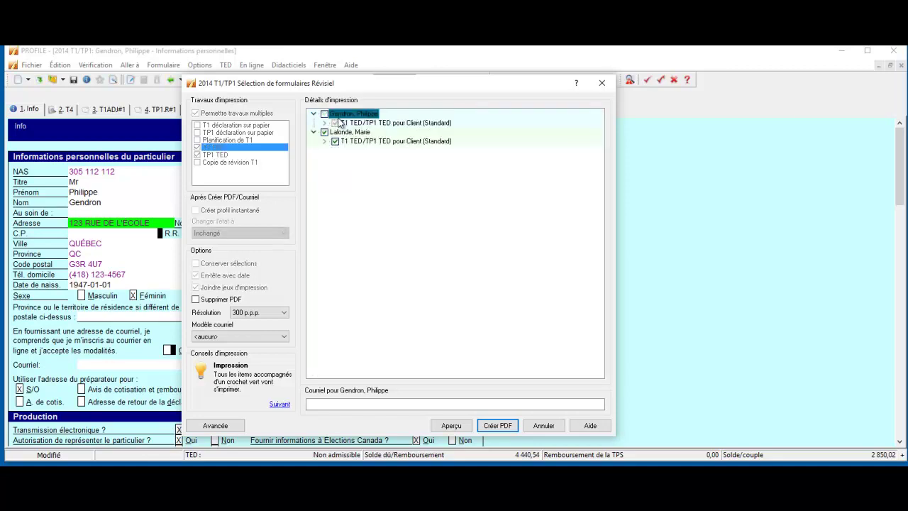
left_click(324, 114)
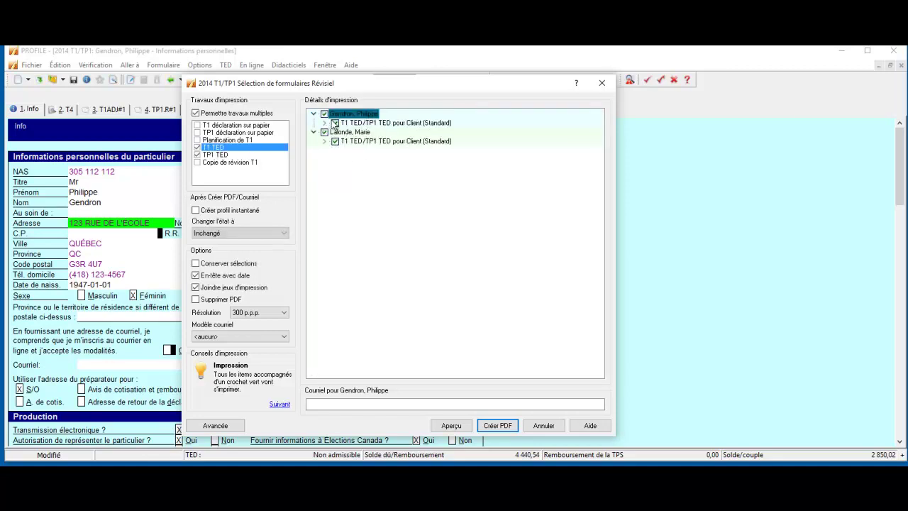
left_click(334, 404)
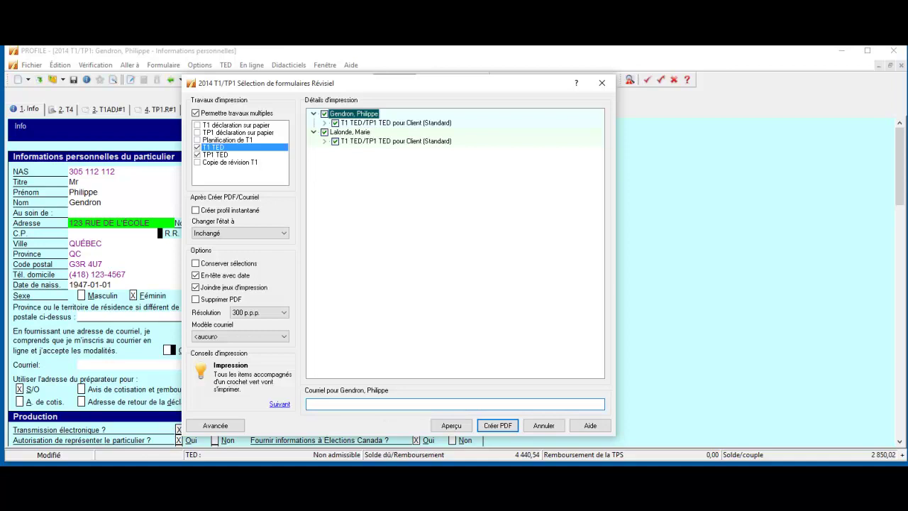
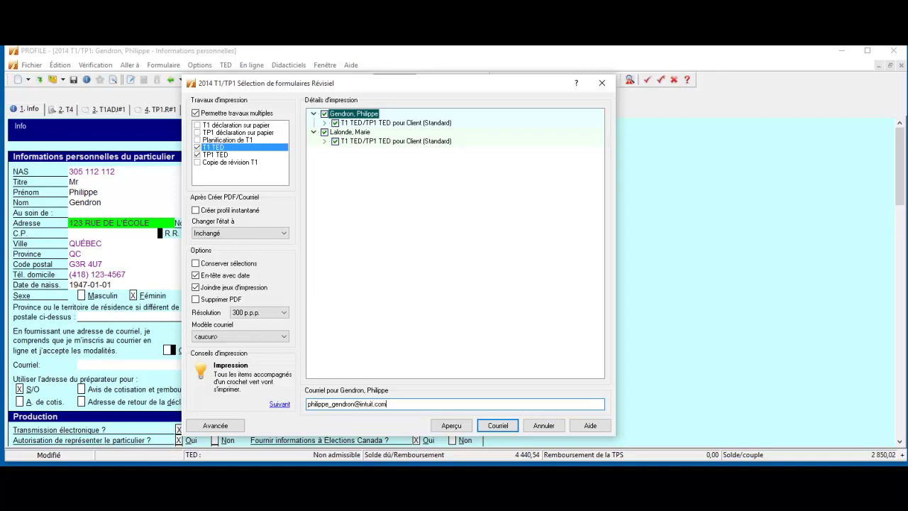
E-mail the forms to the client's address, accept the TP1000 and TP1026 format adjustments, and dismiss the Outlook error
left_click(499, 426)
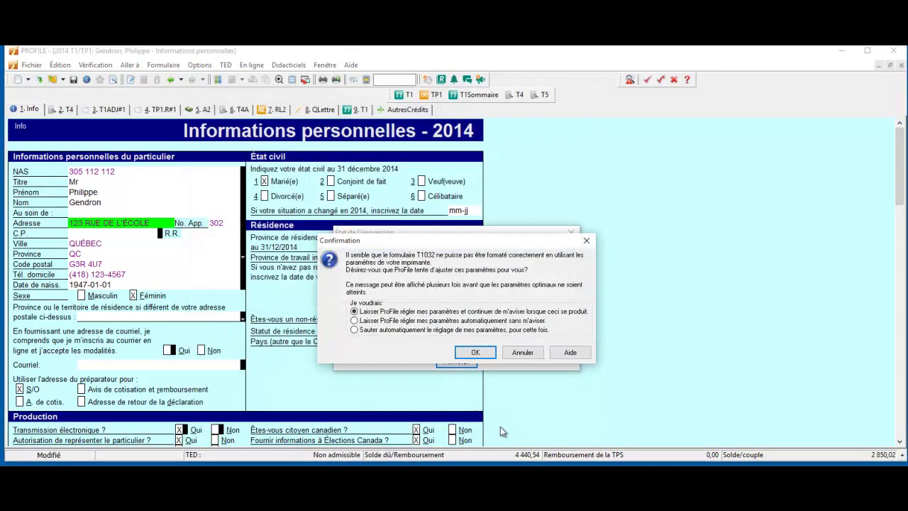
left_click(475, 352)
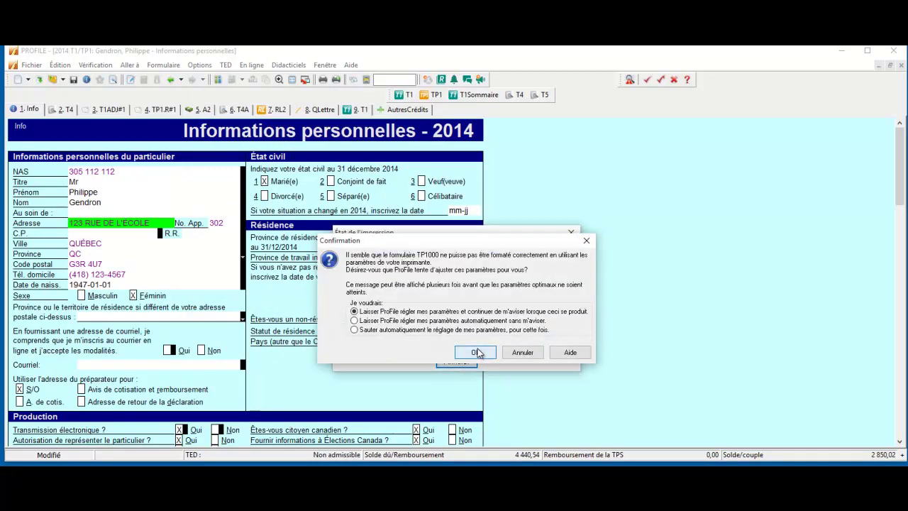
left_click(476, 352)
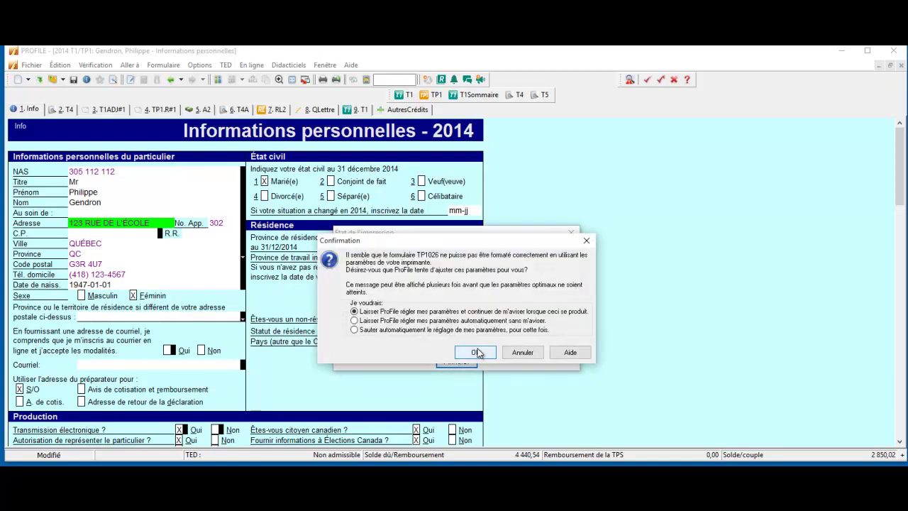
left_click(476, 352)
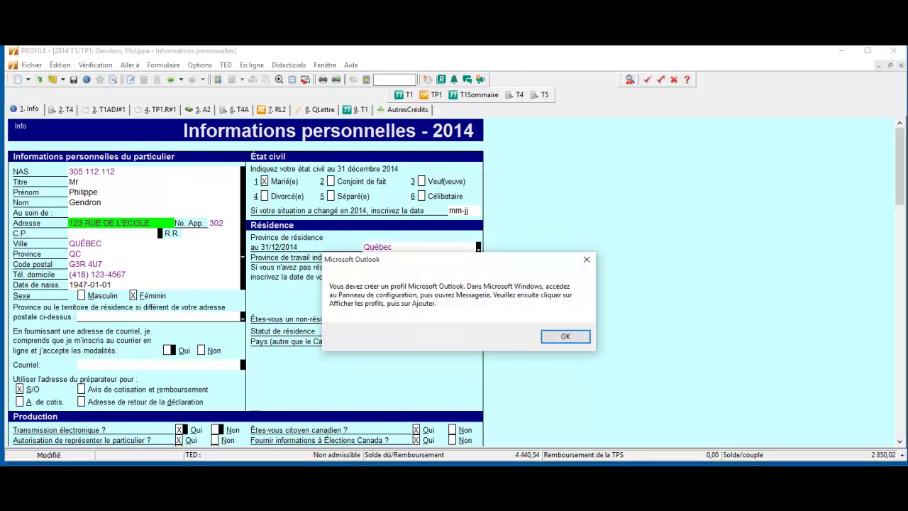
left_click(565, 336)
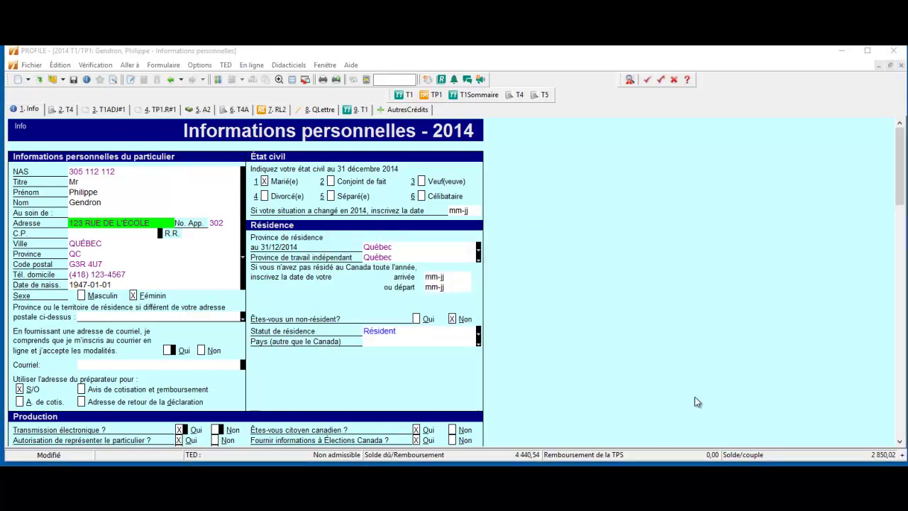
Enter the taxpayer's e-mail address in the Courriel field of Informations personnelles - 2014
scroll(113, 328, "down", 1)
left_click(119, 338)
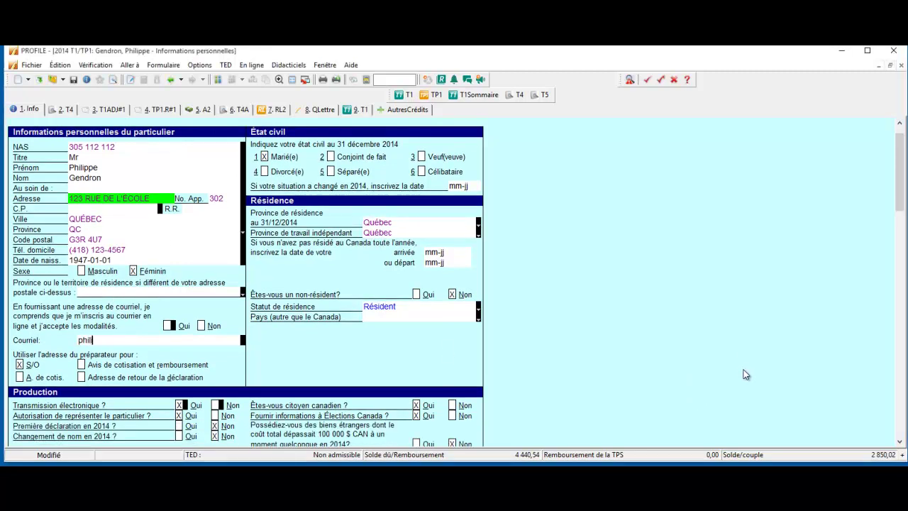
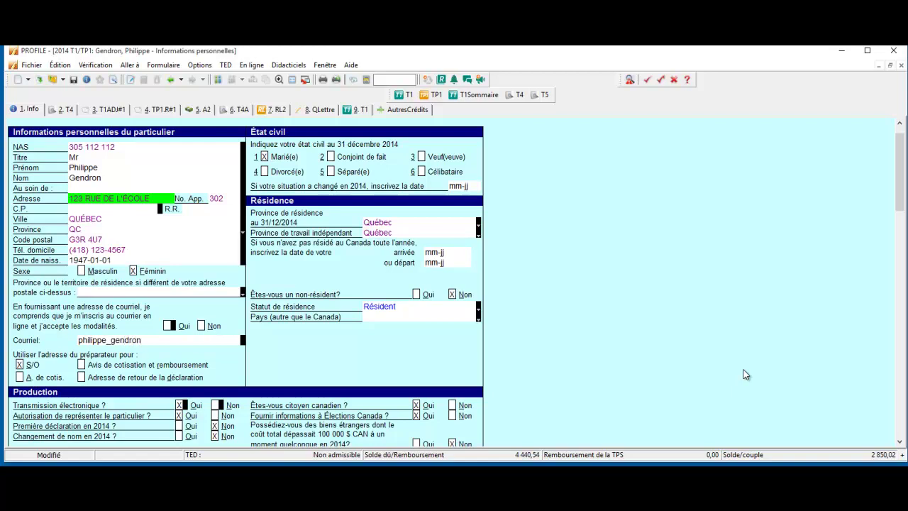
left_click(138, 240)
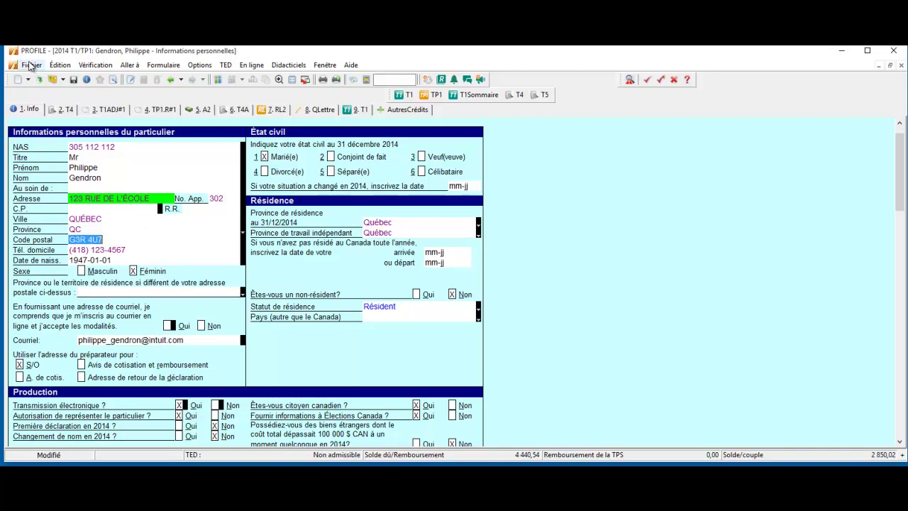
Reopen the print/PDF form selection past the review warnings, then cancel it without printing
left_click(29, 65)
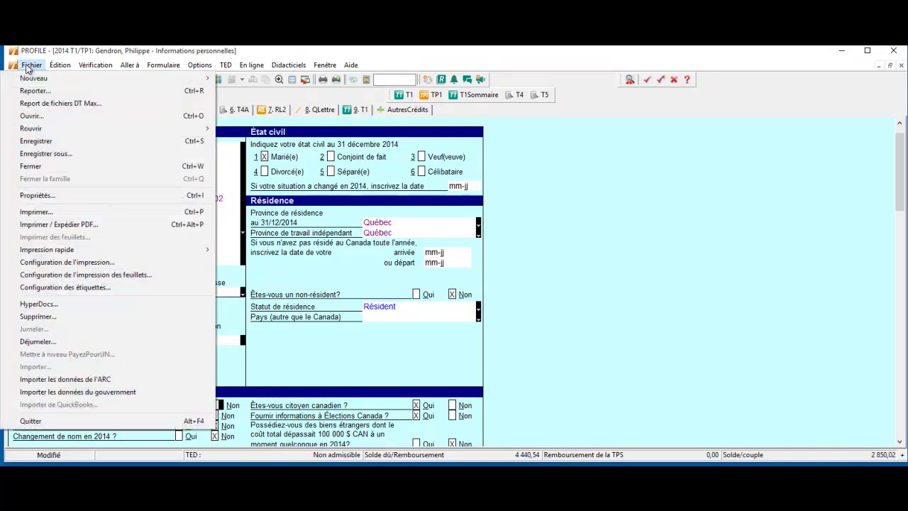
left_click(53, 227)
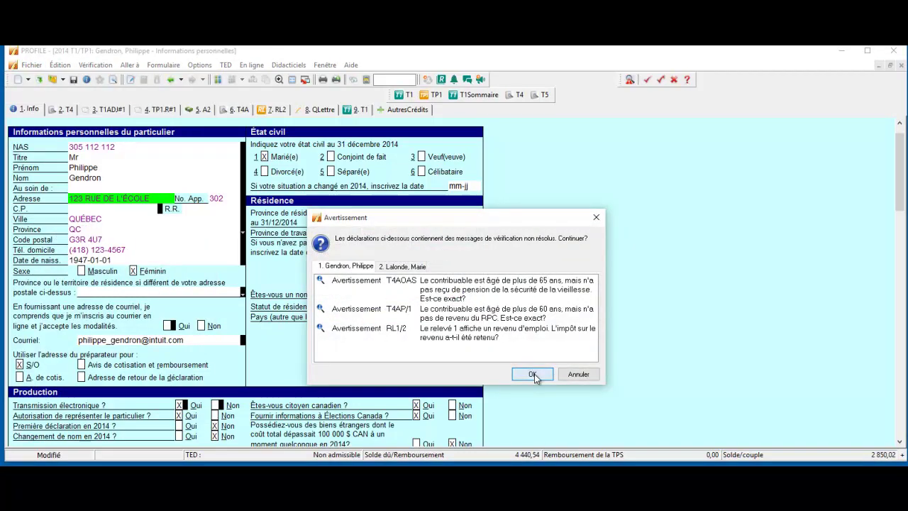
left_click(531, 374)
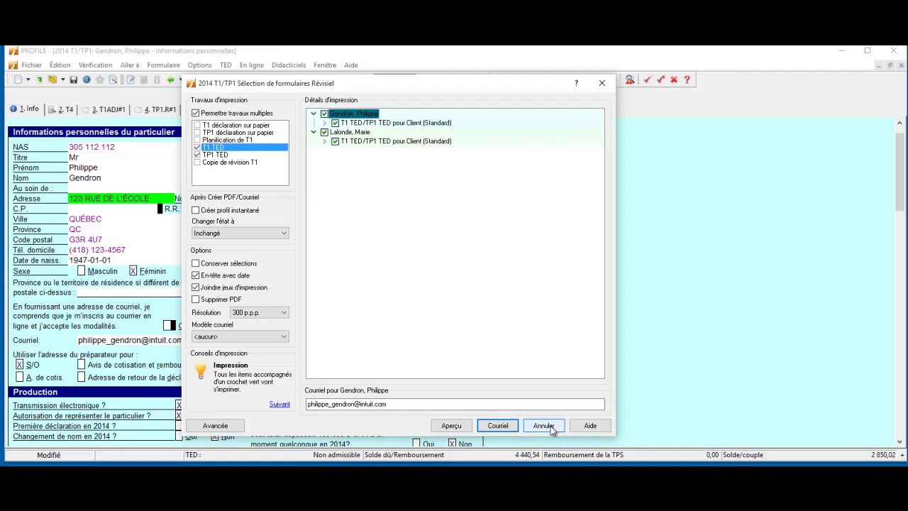
left_click(544, 425)
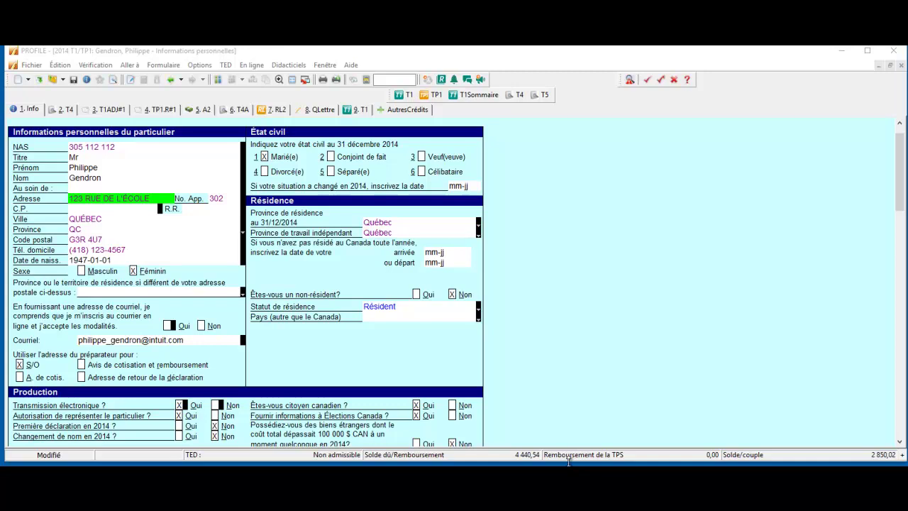
Look up form t1013 by name and open the T1013 authorization form
left_click(390, 80)
type("t1013")
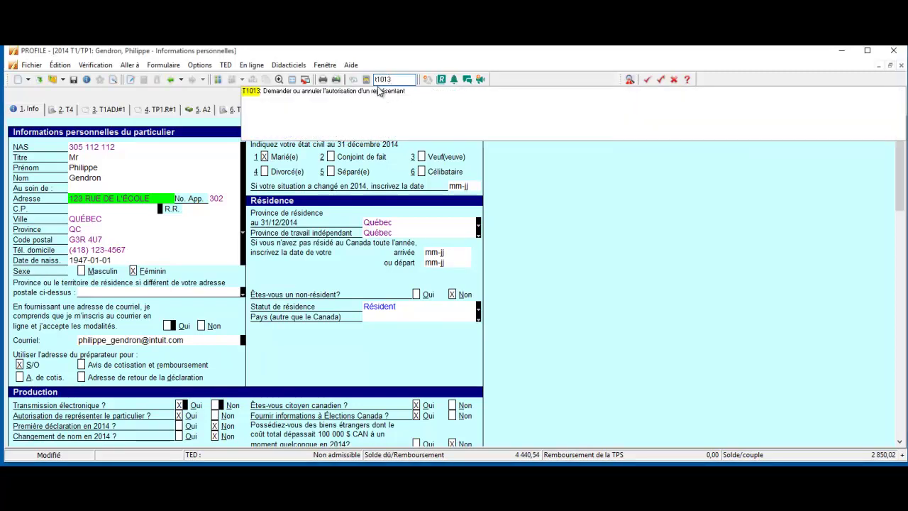
left_click(380, 91)
scroll(348, 189, "down", 10)
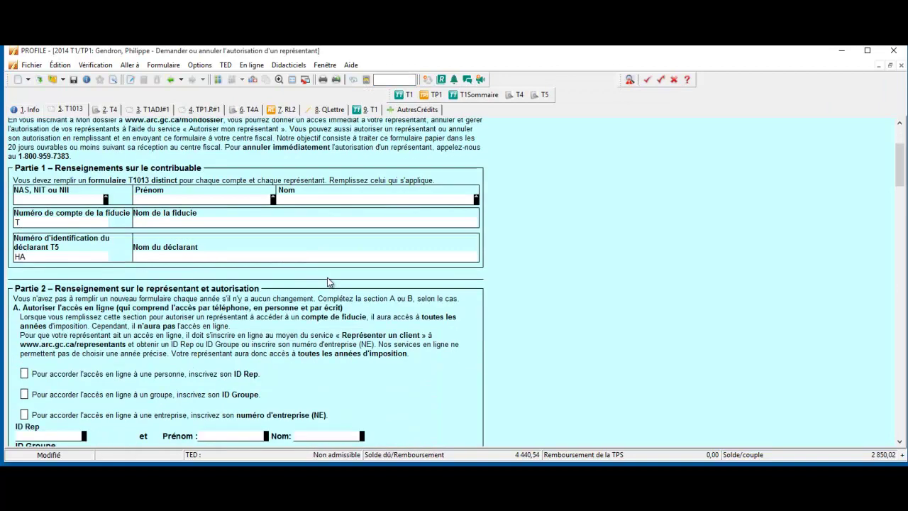
scroll(342, 273, "up", 6)
scroll(343, 274, "up", 4)
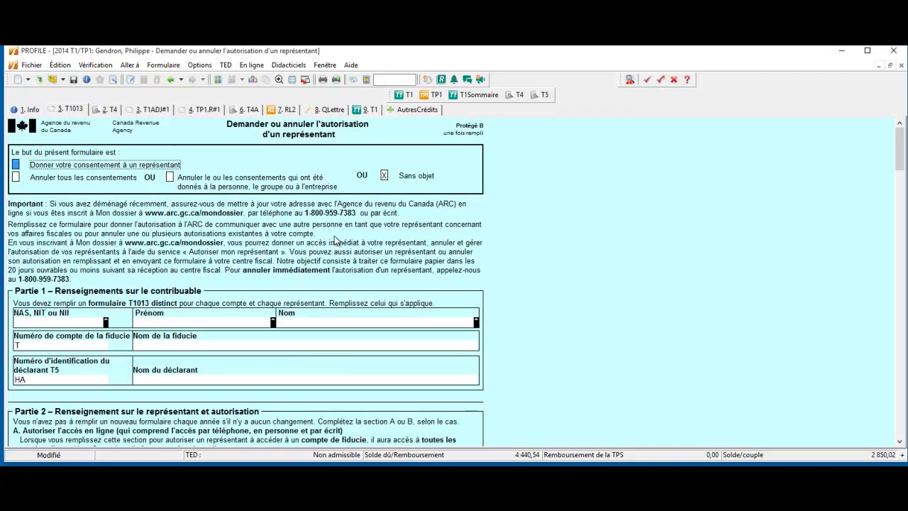
Browse the TED menu without running a command, then open the Fichier menu
left_click(225, 66)
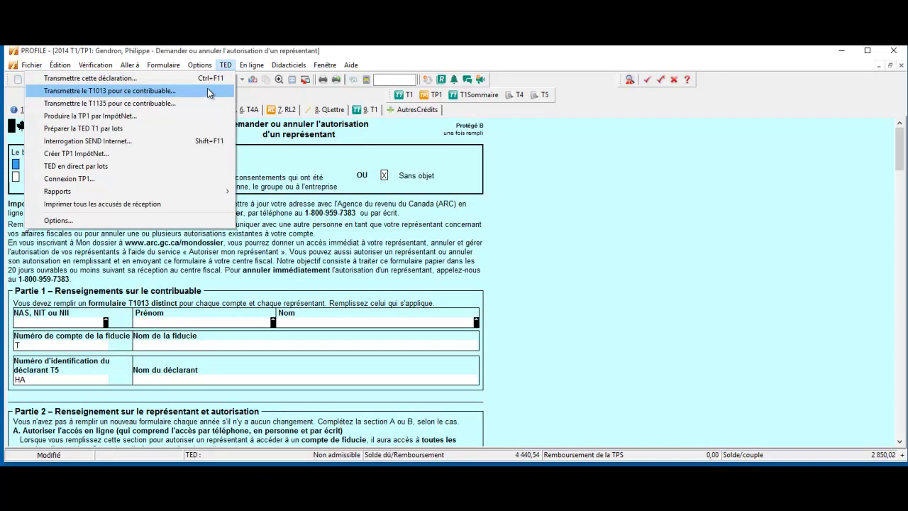
left_click(587, 213)
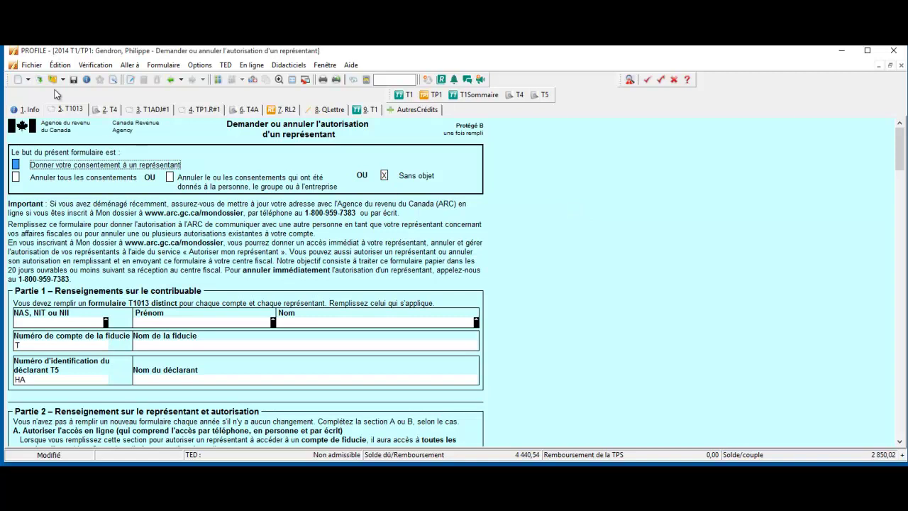
left_click(32, 65)
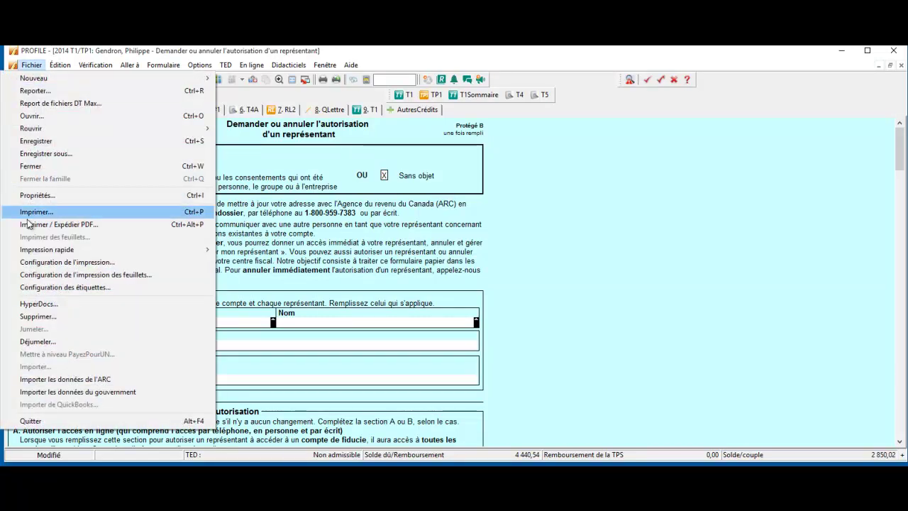
Start Importer les données de l'ARC and launch the CRA website from the import tool
left_click(57, 380)
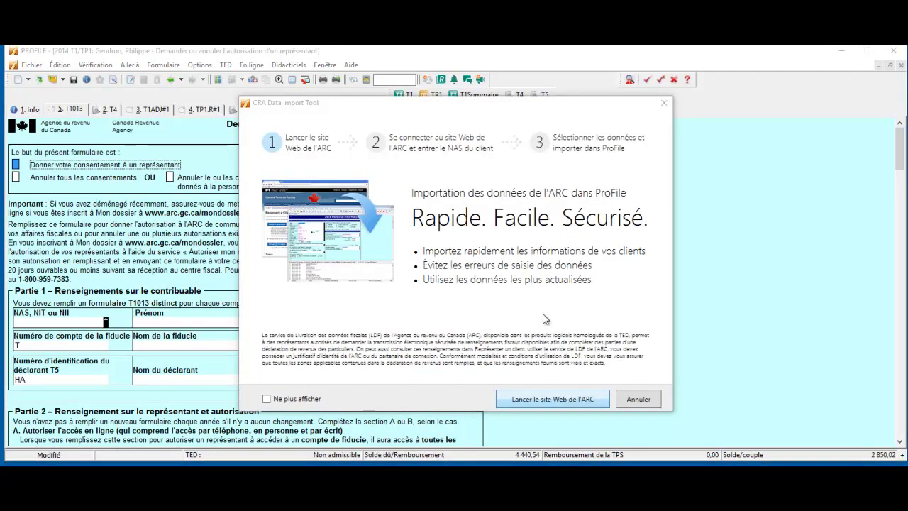
left_click(572, 408)
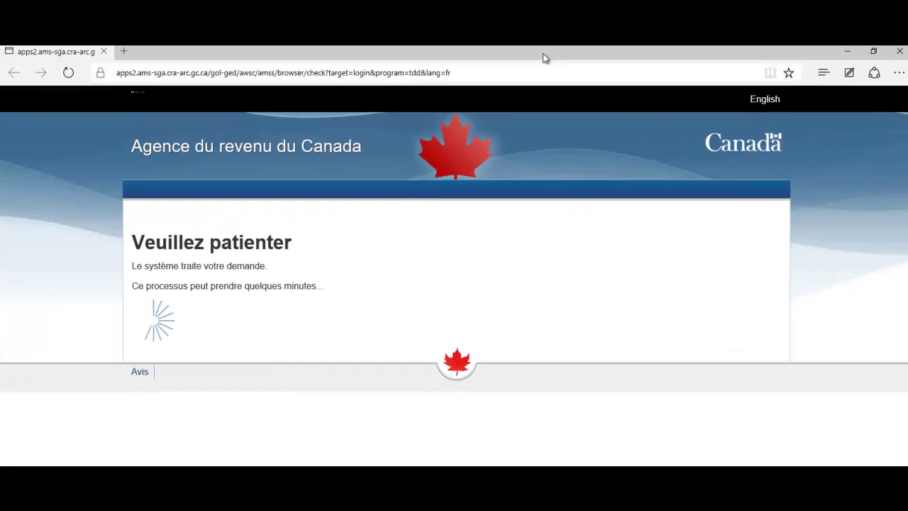
Maximize Edge and continue past the security notice to the CRA sign-in page
double_click(542, 53)
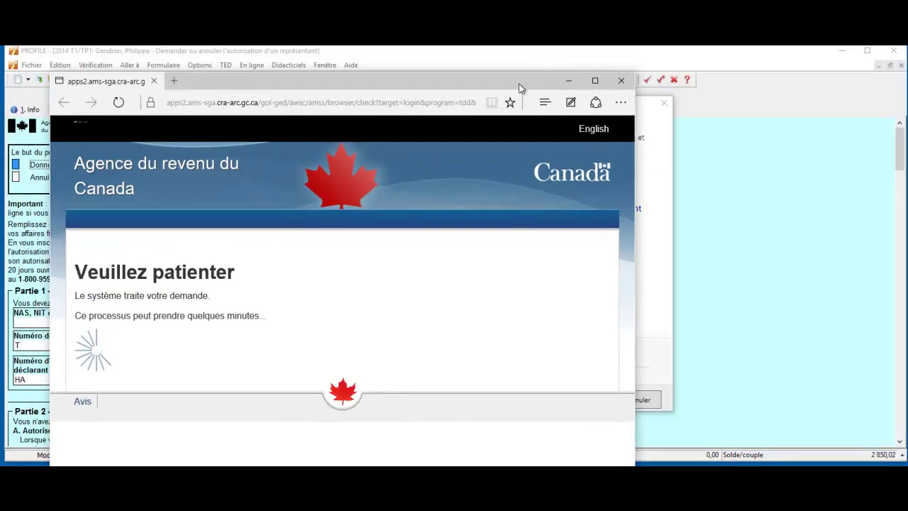
left_click_drag(454, 78, 486, 48)
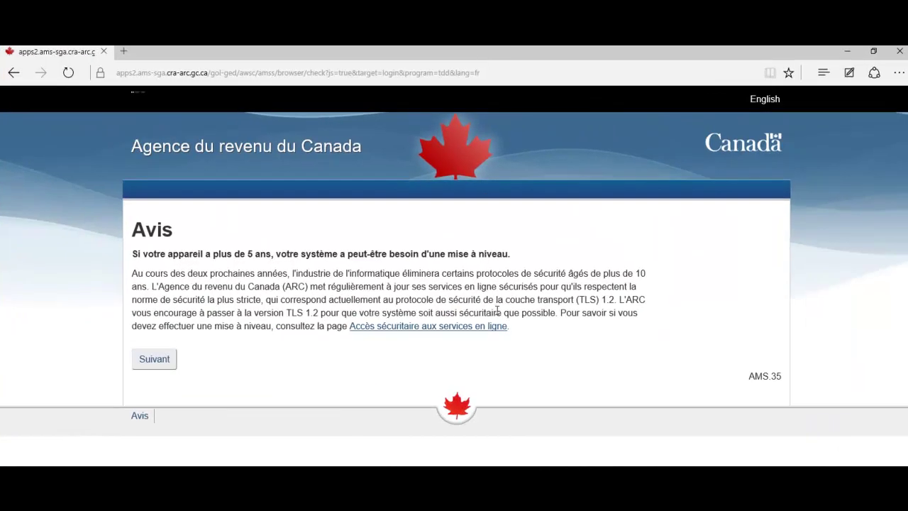
left_click(160, 363)
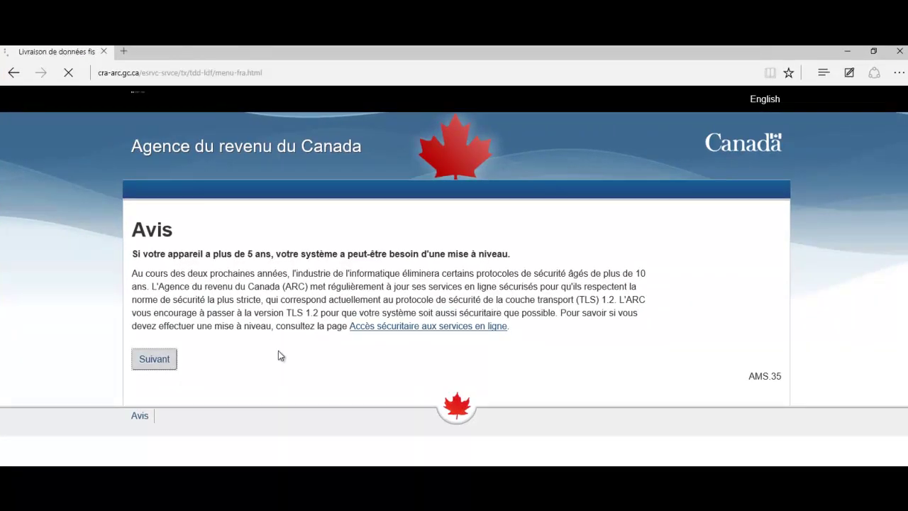
scroll(394, 255, "down", 2)
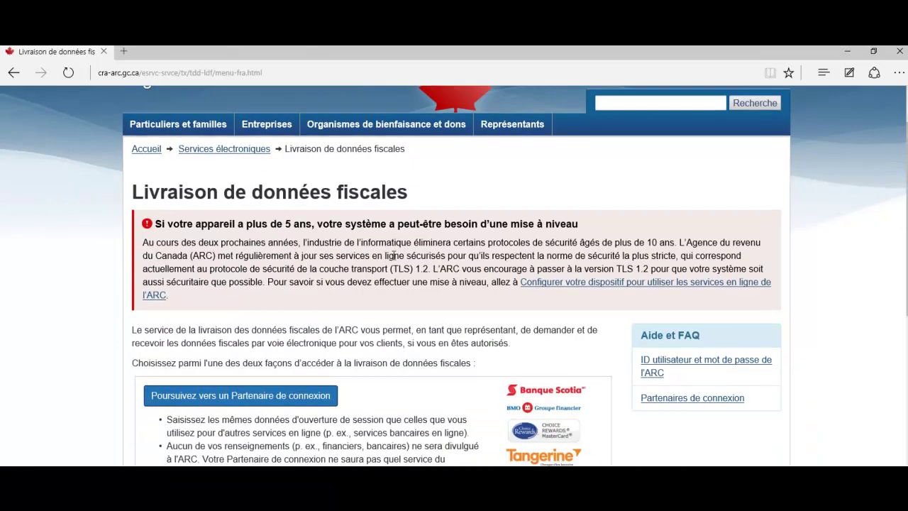
scroll(393, 255, "down", 8)
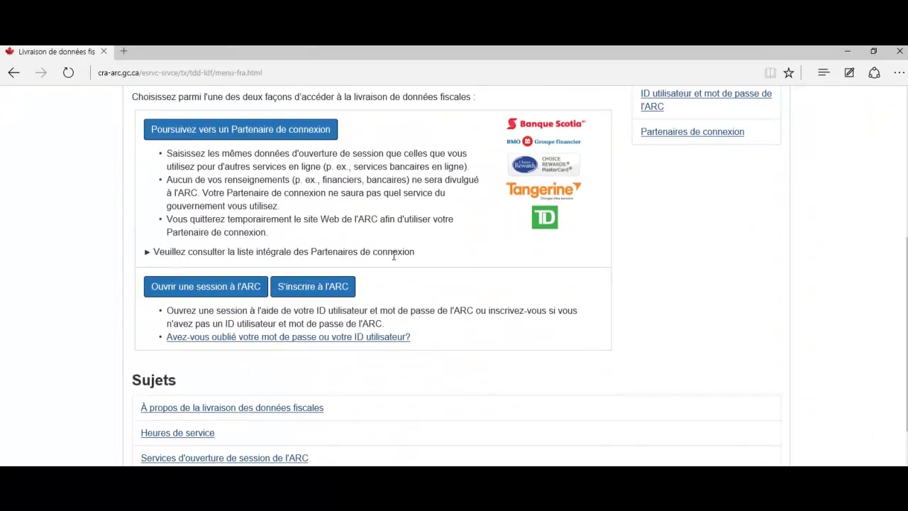
scroll(234, 297, "down", 6)
scroll(234, 234, "up", 1)
scroll(225, 188, "up", 5)
left_click(228, 289)
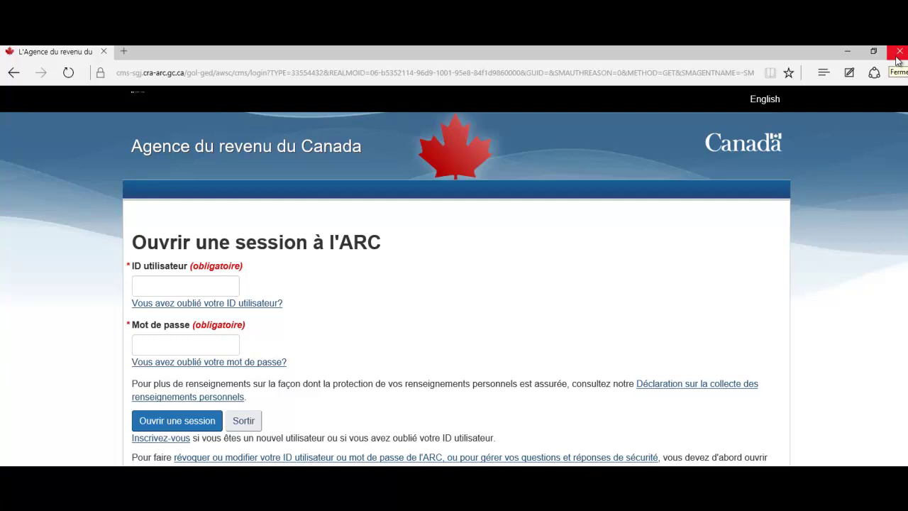
Close Edge and cancel the CRA Data Import Tool
left_click(898, 53)
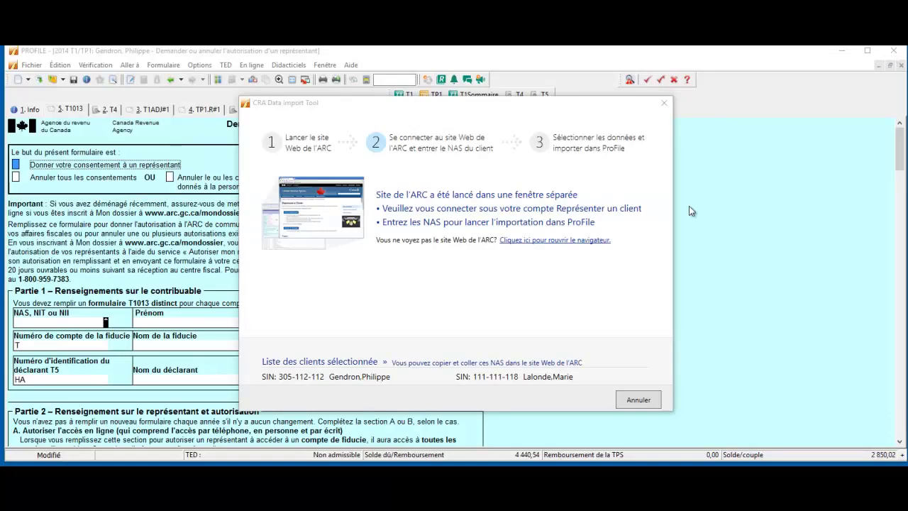
left_click(639, 397)
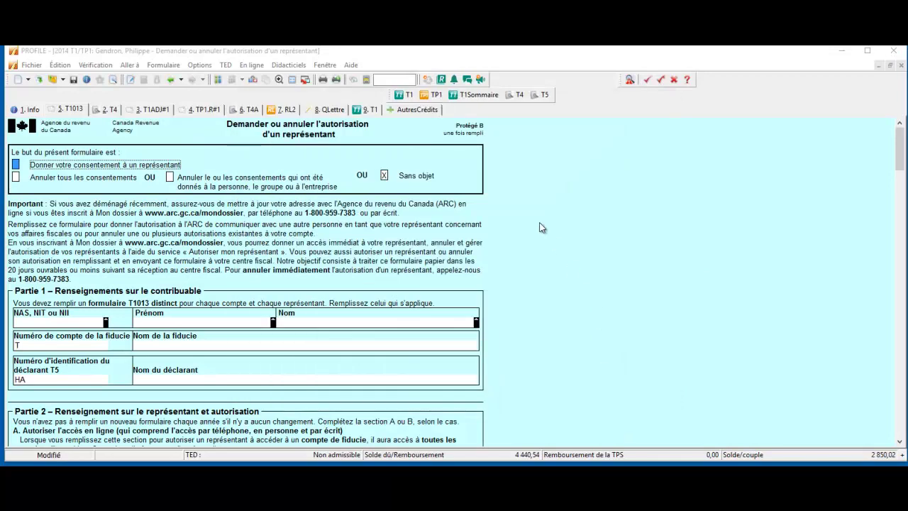
left_click(31, 66)
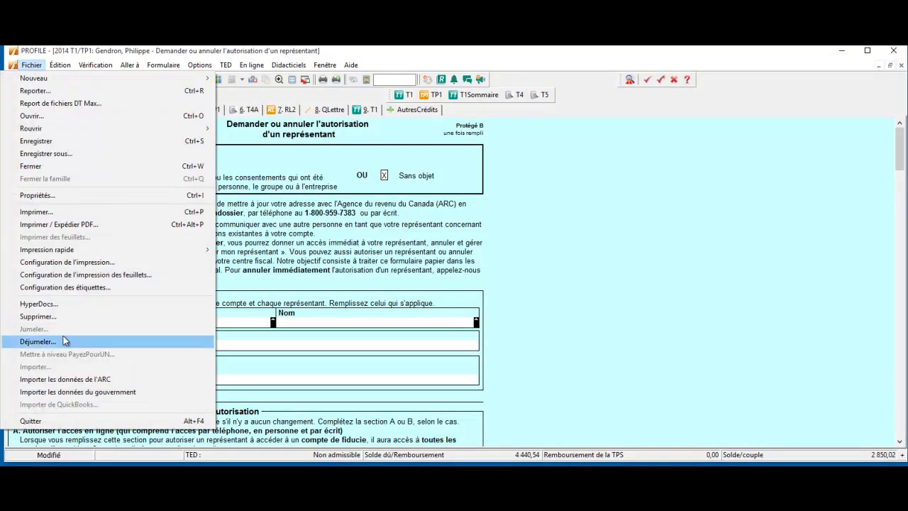
Launch the Importer les données du gouvernement wizard from the Fichier menu
left_click(71, 392)
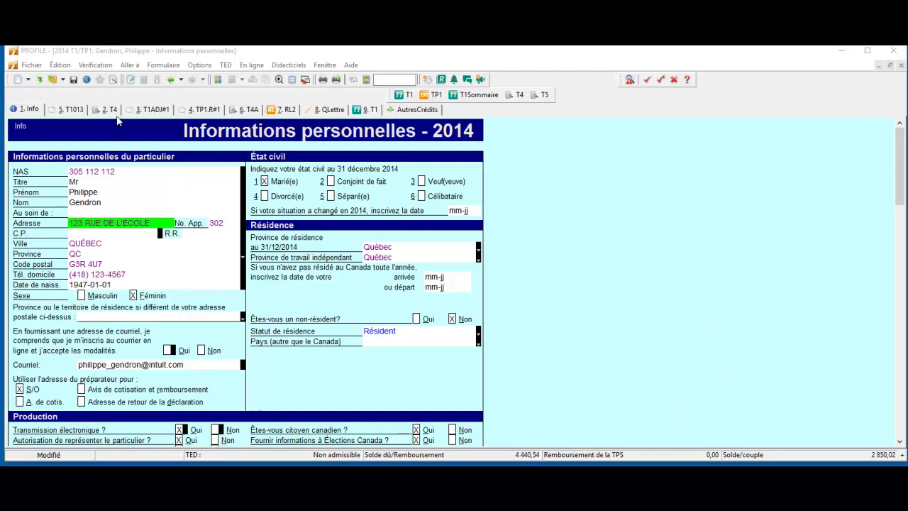
Open Options > Modèles and open the QLettre template, F2014 T1 TP1 letter.RTF, for editing
left_click(199, 65)
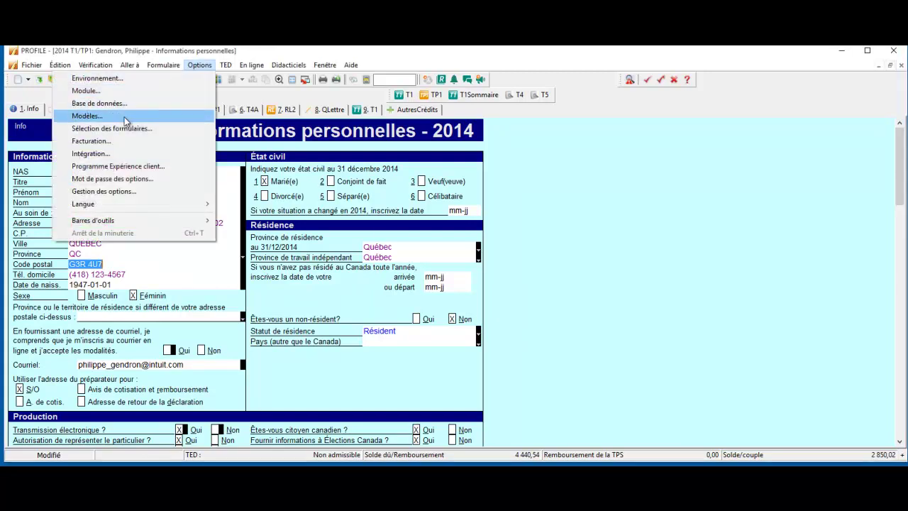
left_click(89, 115)
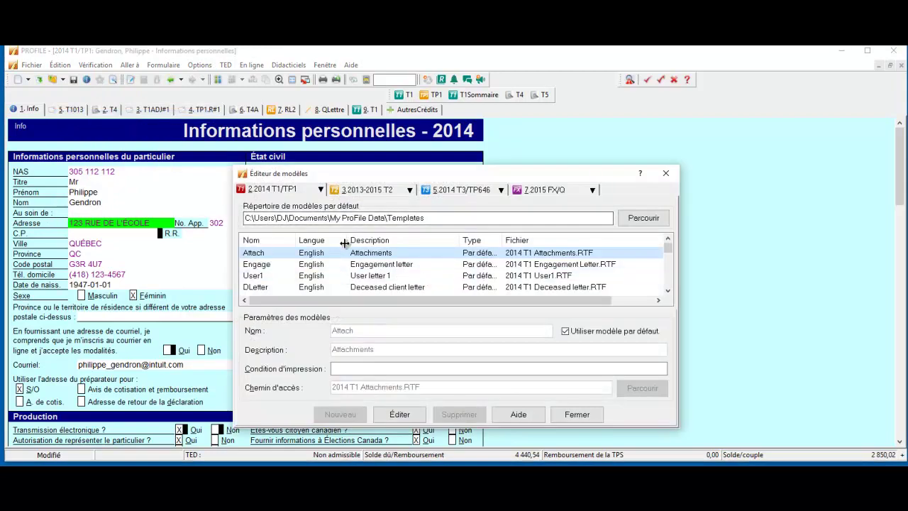
scroll(346, 253, "down", 2)
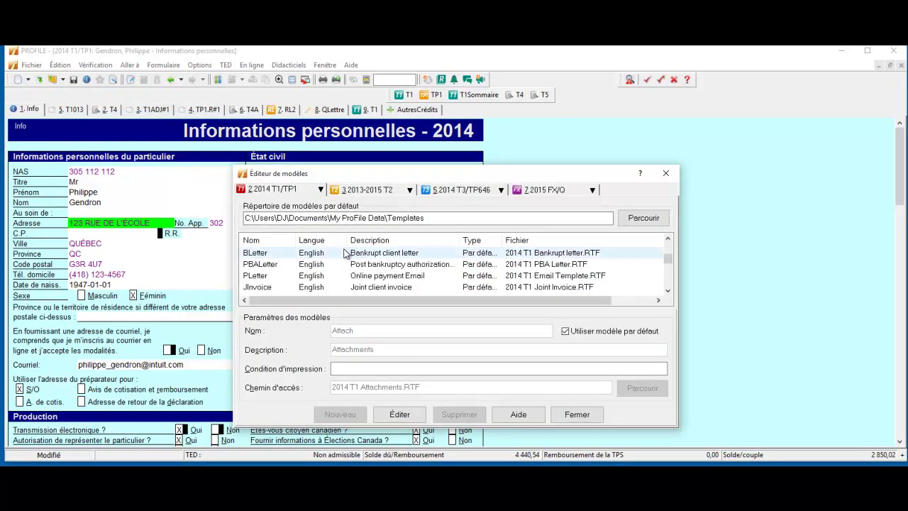
scroll(346, 252, "down", 2)
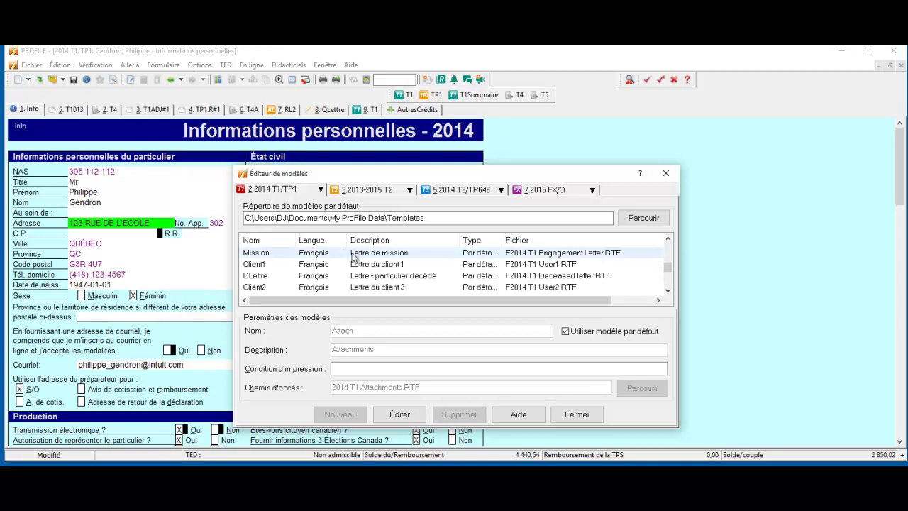
scroll(353, 257, "down", 5)
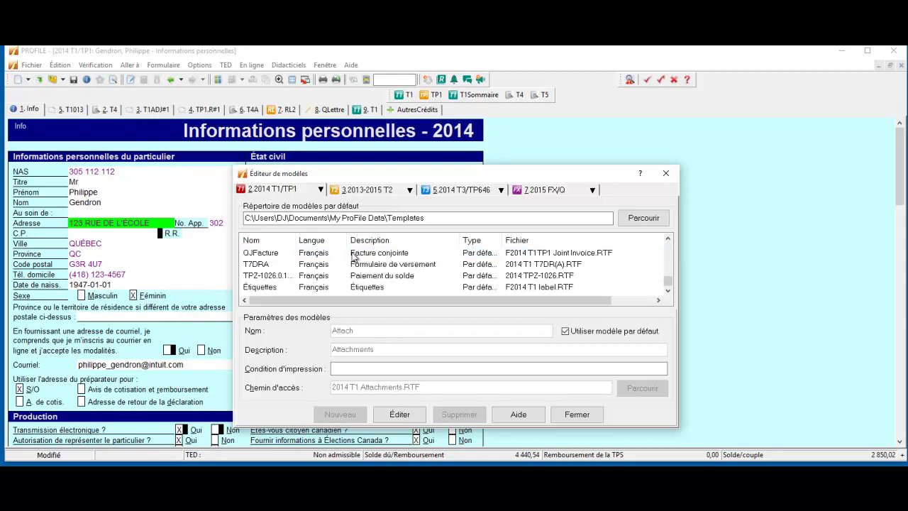
scroll(351, 263, "up", 6)
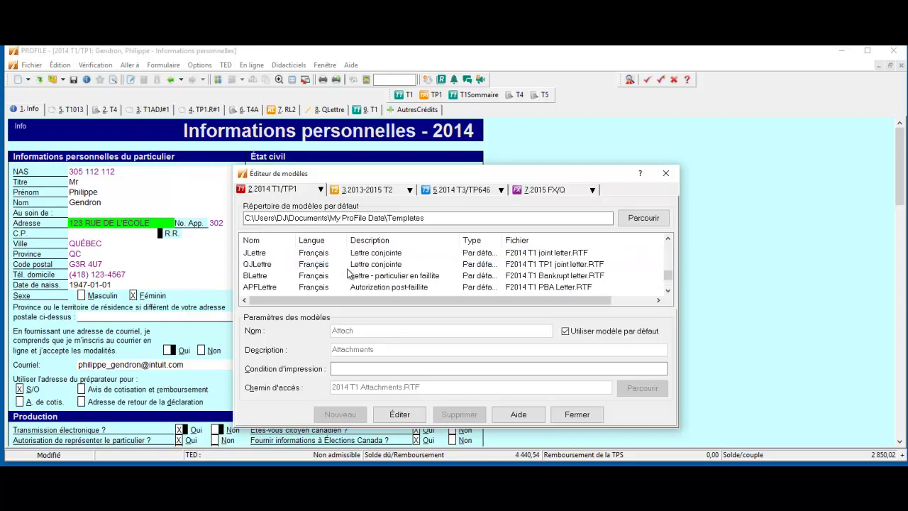
scroll(348, 273, "up", 1)
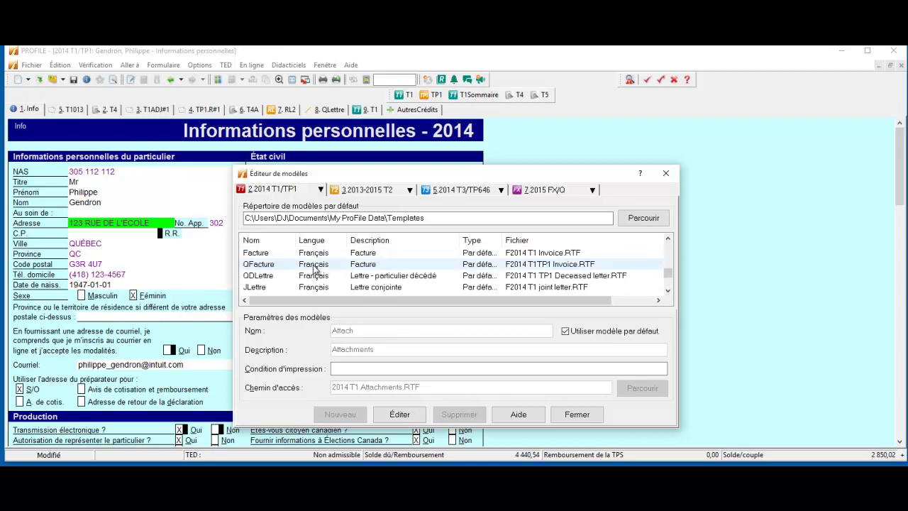
scroll(312, 274, "up", 1)
left_click(305, 276)
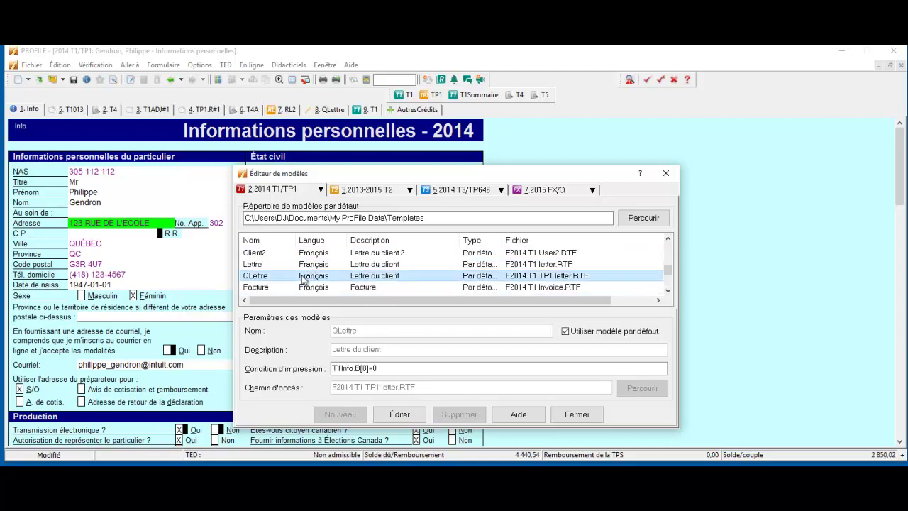
double_click(303, 276)
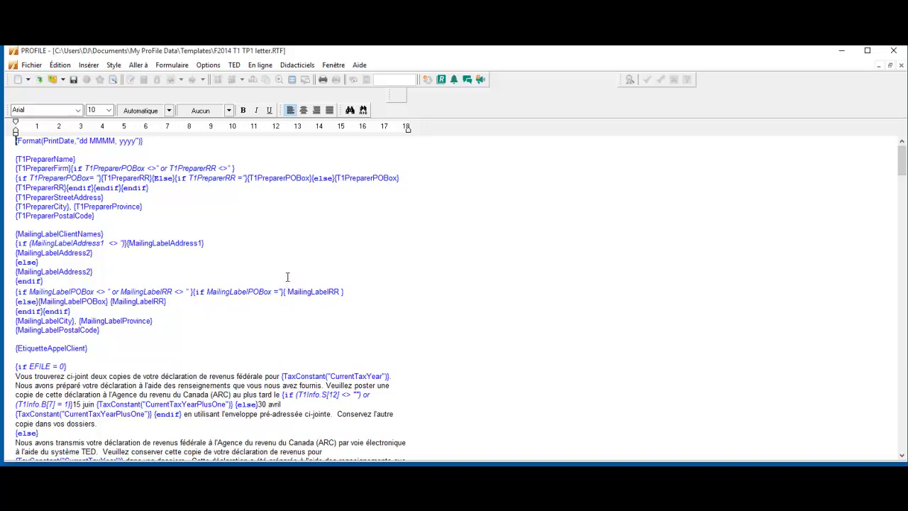
Place the caret at the end of the paragraph just before the {endif} line
scroll(275, 252, "down", 4)
left_click_drag(98, 328, 266, 356)
scroll(272, 332, "down", 2)
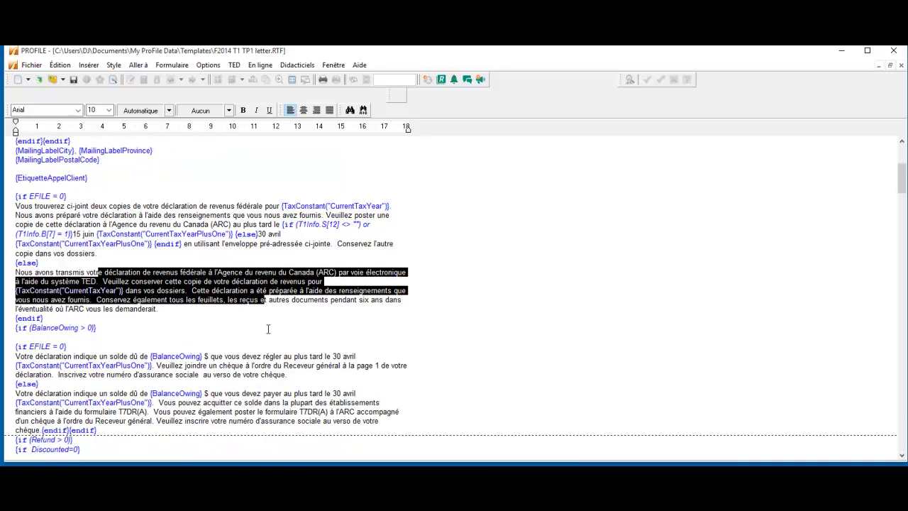
left_click(192, 313)
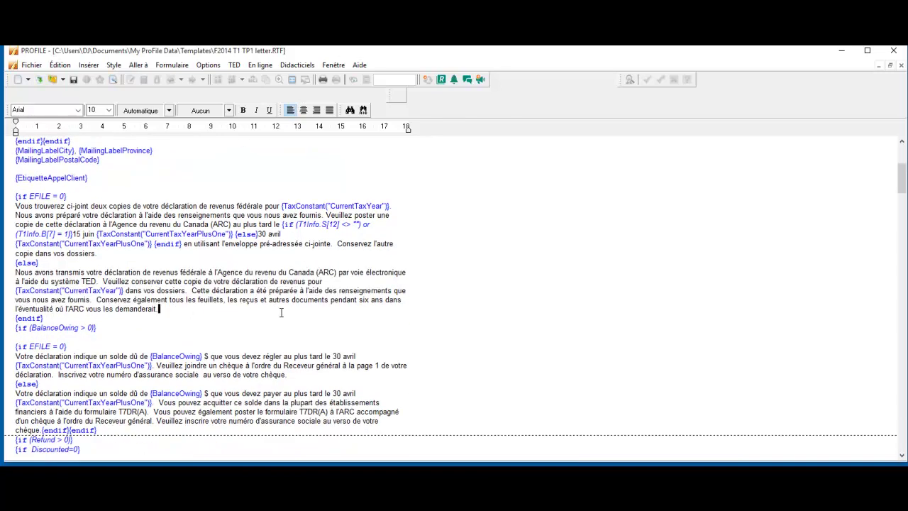
key("Right")
left_click(195, 310)
key("Right")
Insert a line above {endif} reading 'merci d'avoir consulter les specialistes' followed by dots
key("Return")
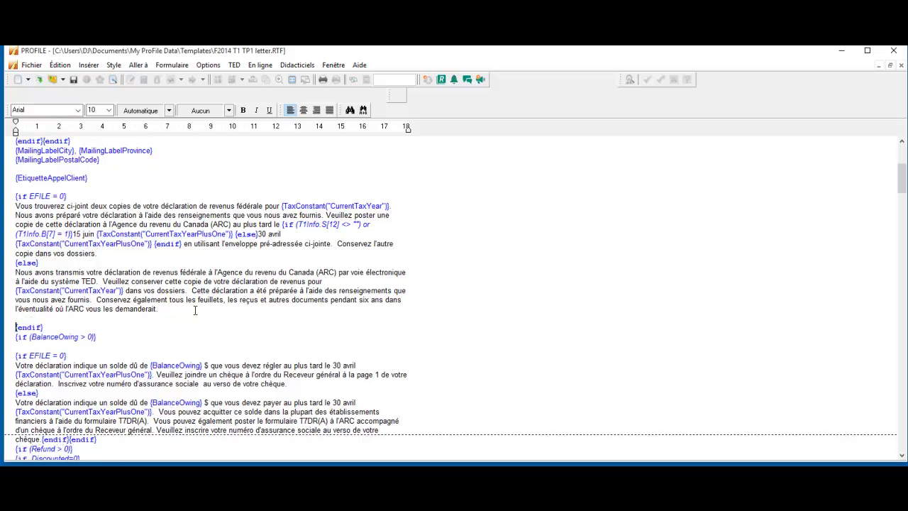
key("Up")
key("Return")
type("merci d'avoir")
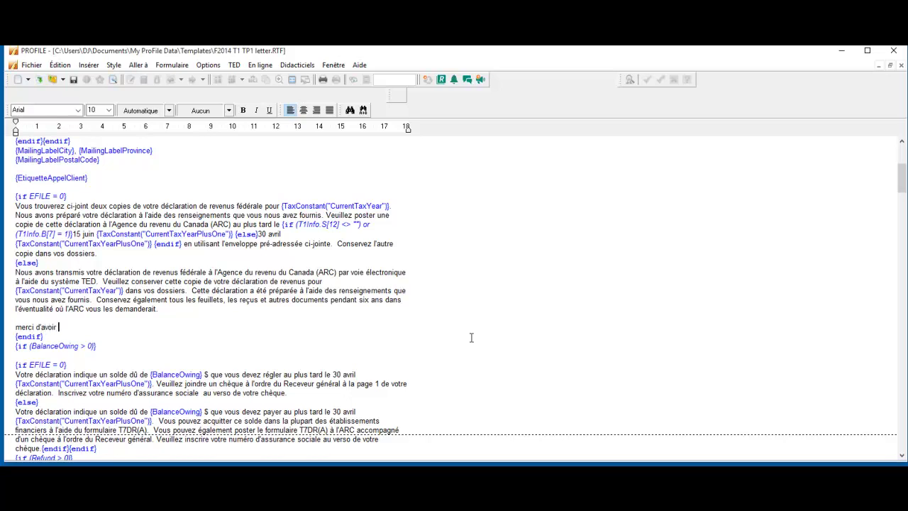
type(" consulter les specialistes")
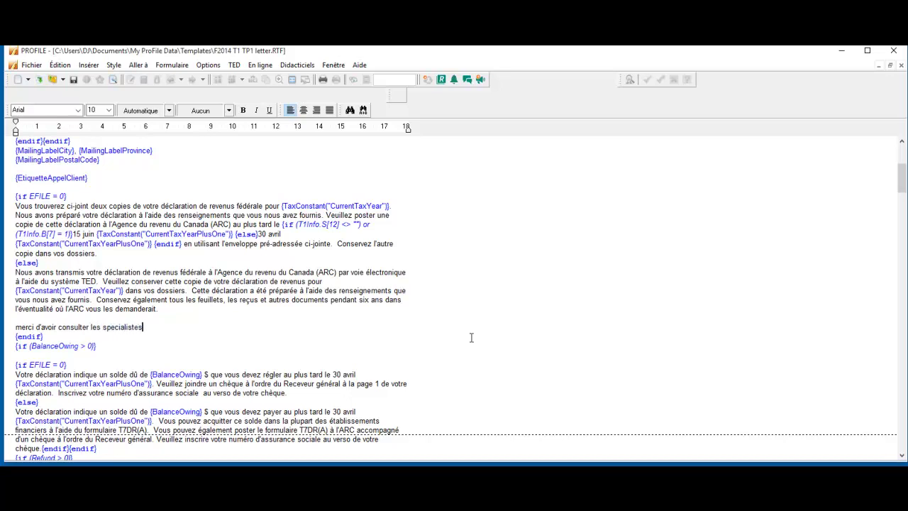
type("......................")
Set the letter template aside and bring up the client's T1 general form
left_click(878, 65)
left_click(434, 130)
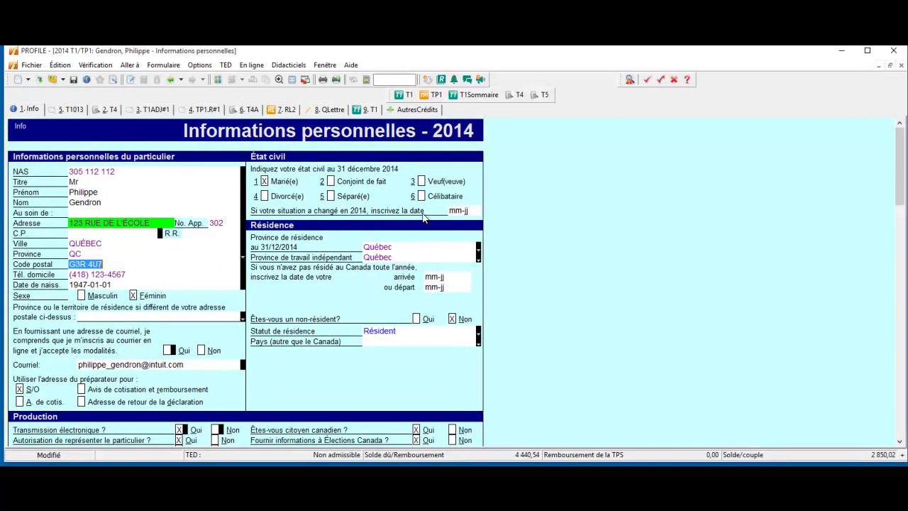
scroll(410, 216, "down", 6)
scroll(410, 216, "down", 5)
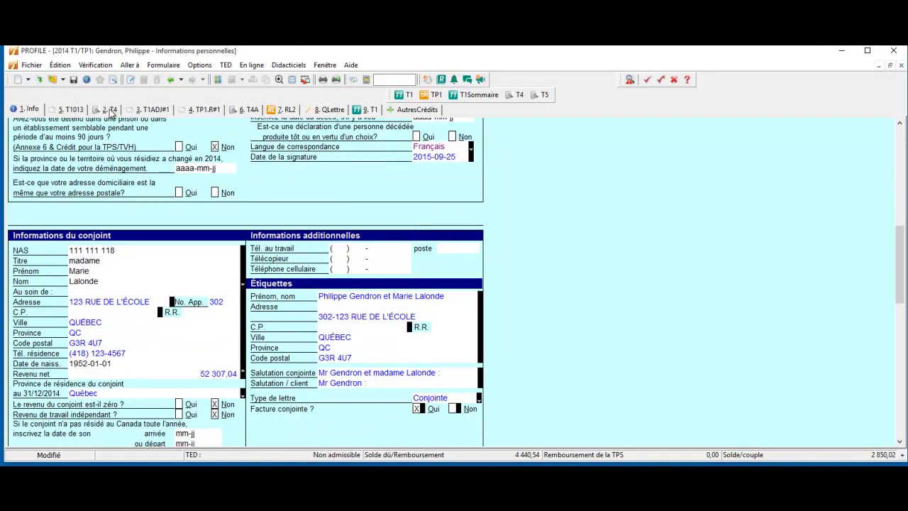
left_click(231, 115)
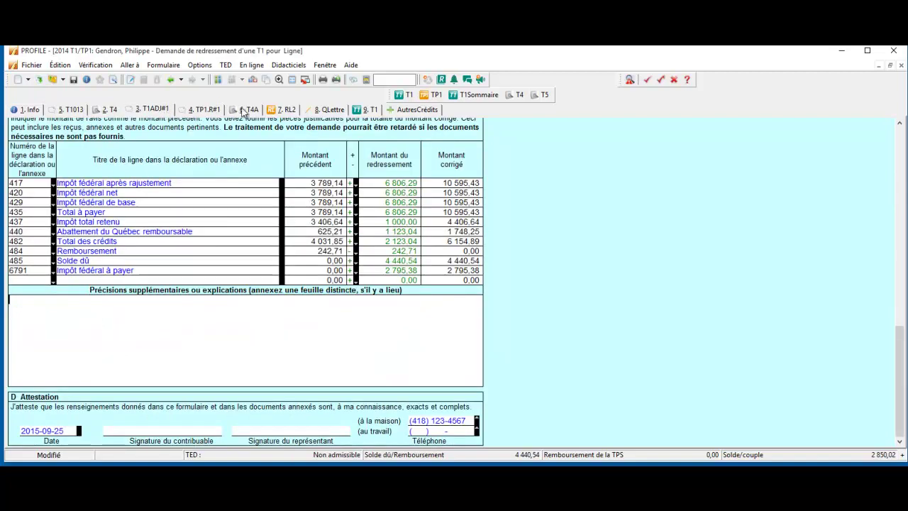
left_click(248, 109)
left_click(365, 111)
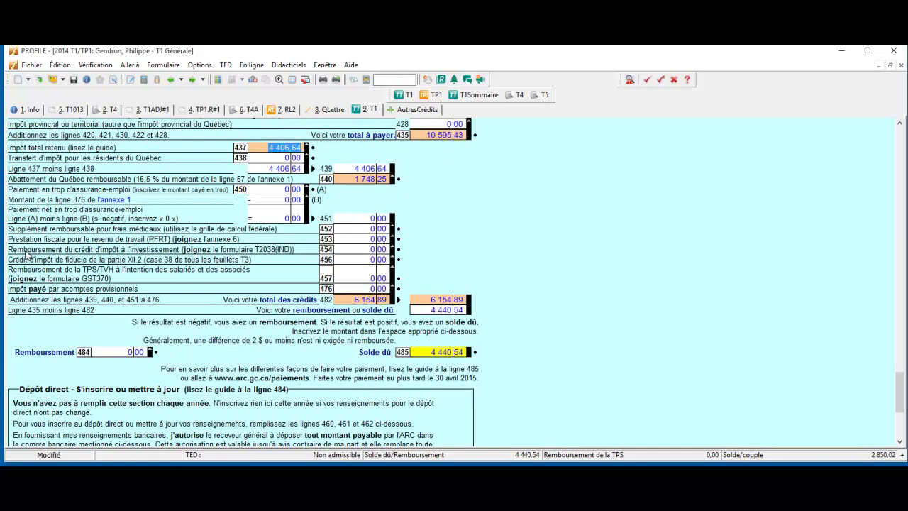
Copy the line 454 field code, then restore the letter template full size
left_click(352, 247)
right_click(352, 248)
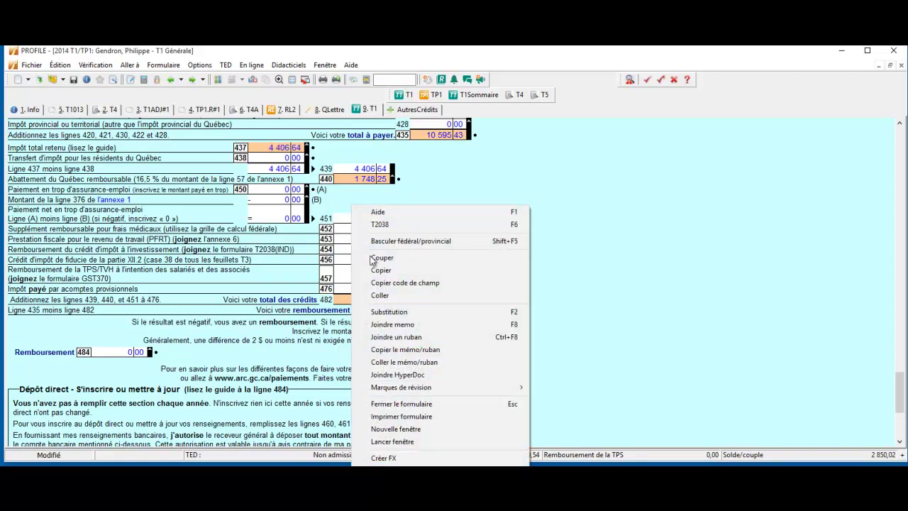
left_click(405, 282)
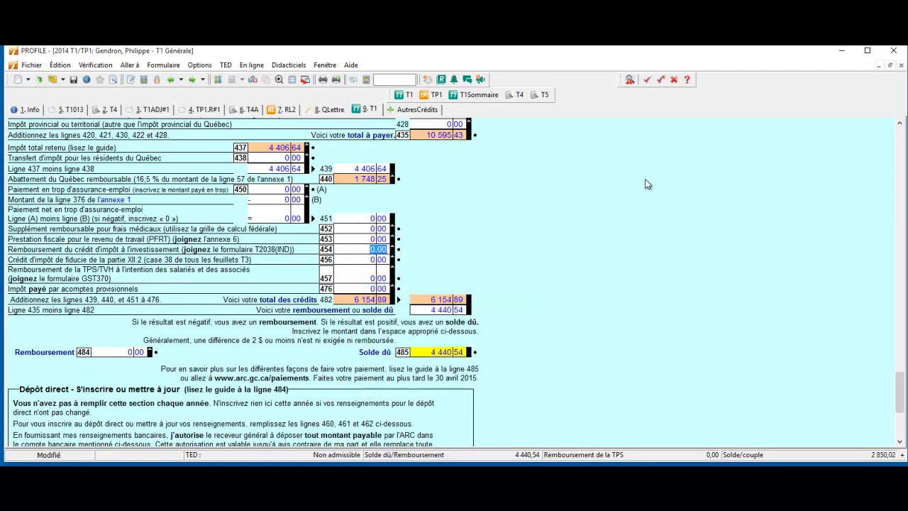
left_click(890, 64)
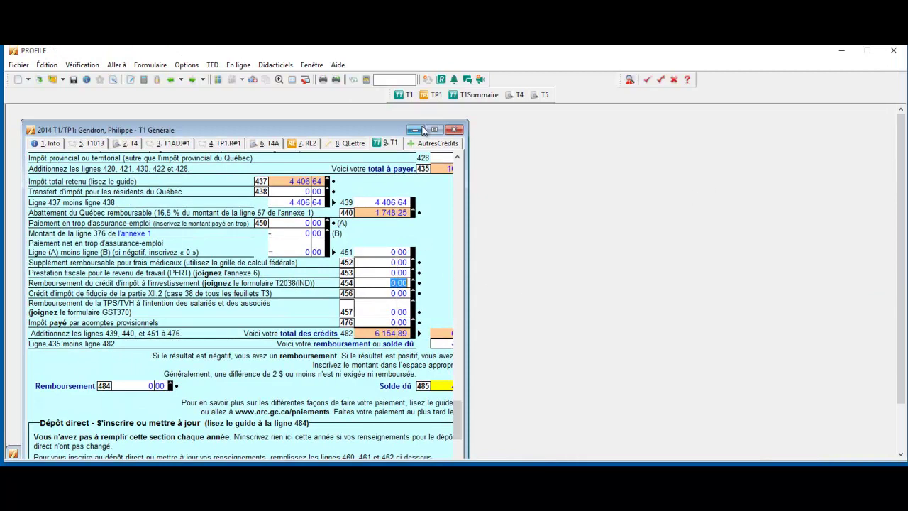
left_click(416, 130)
left_click(65, 453)
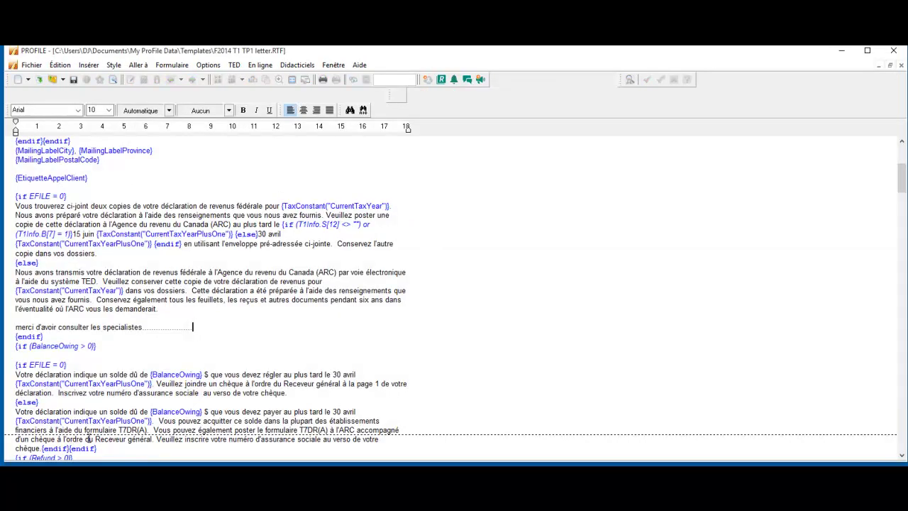
Replace the merci line with "vous avez eu droit au credit 123 voici le resultat" plus the pasted {Ligne454} field
left_click_drag(144, 327, 15, 332)
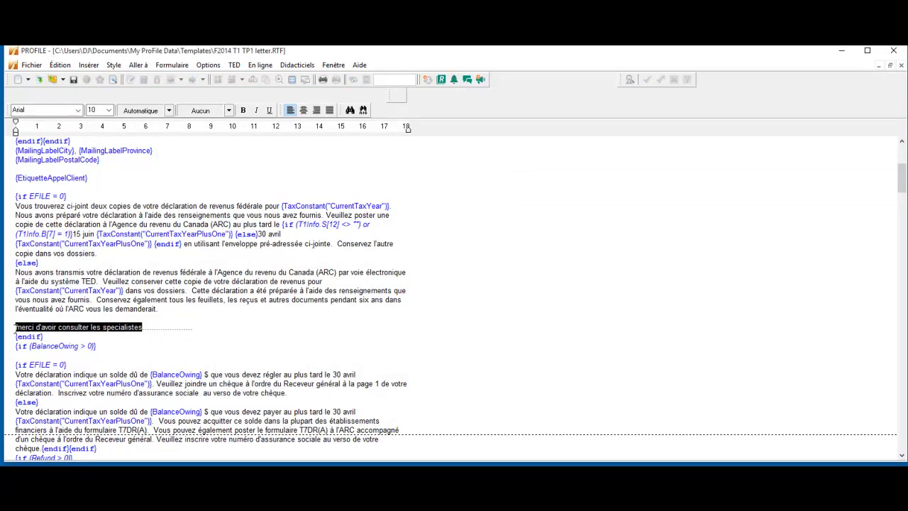
type("Vous avez eux")
key("BackSpace")
key("BackSpace")
type("u droit au credit 123  ")
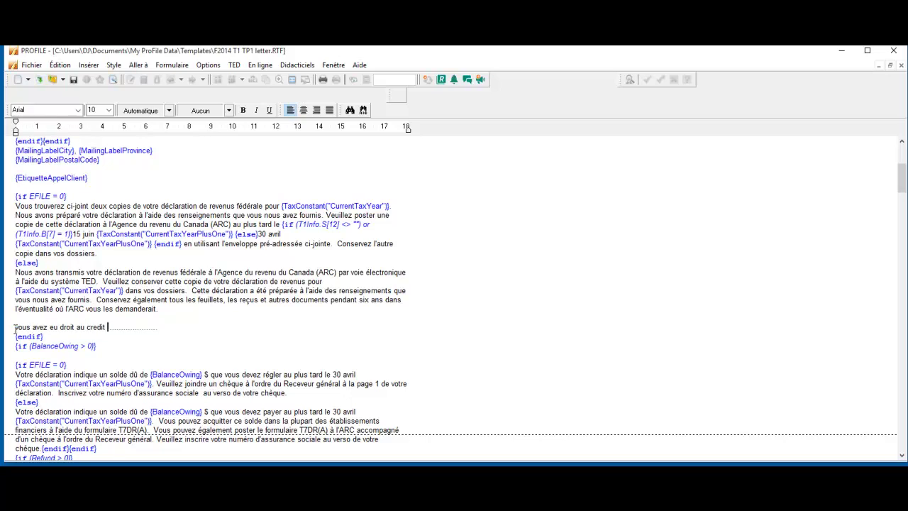
type("voici le resultat")
type("{Ligne454}")
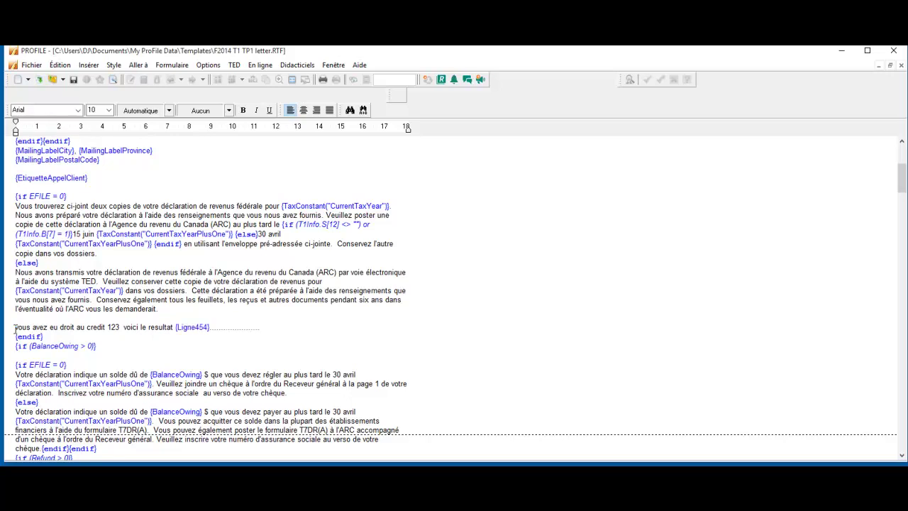
left_click(282, 354)
Save the template as RTF, overwriting the existing template file
left_click(73, 79)
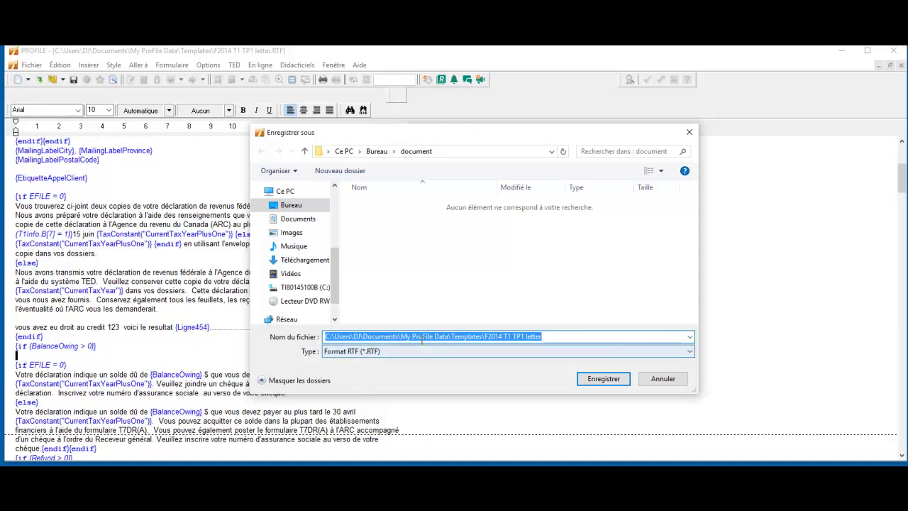
left_click(604, 381)
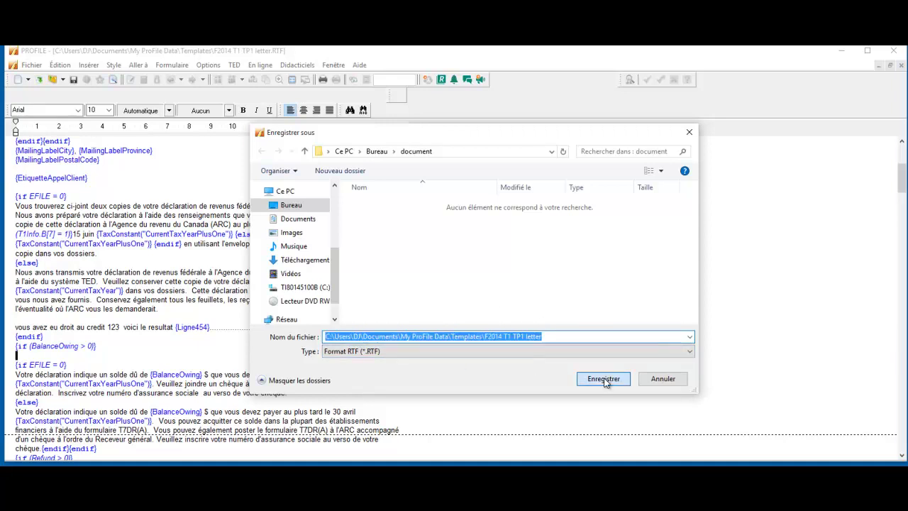
left_click(502, 298)
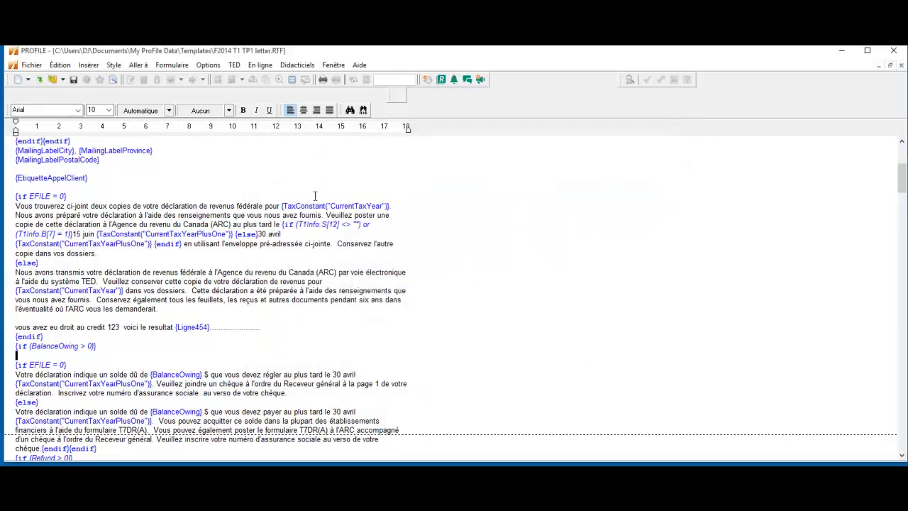
Close the template editor and open the 8. QLettre client letter via the form search "ql"
left_click(899, 66)
left_click(899, 67)
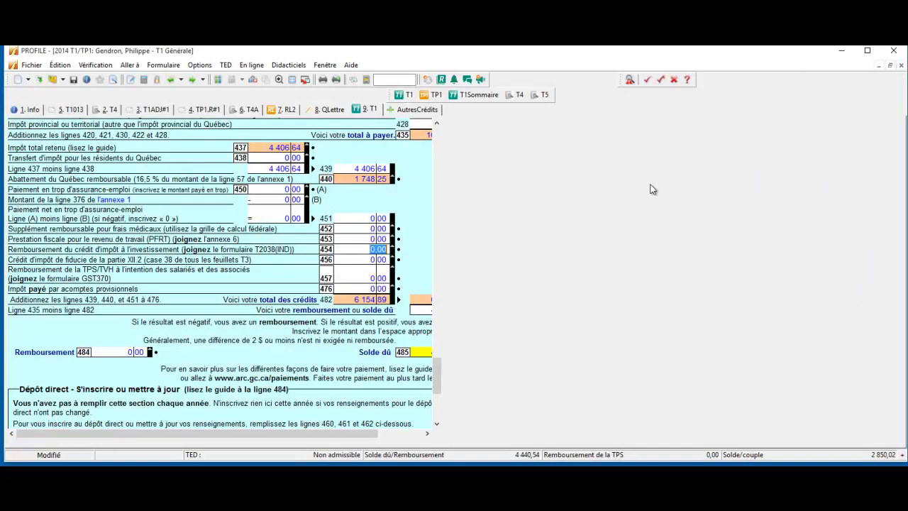
left_click(387, 78)
type("ql")
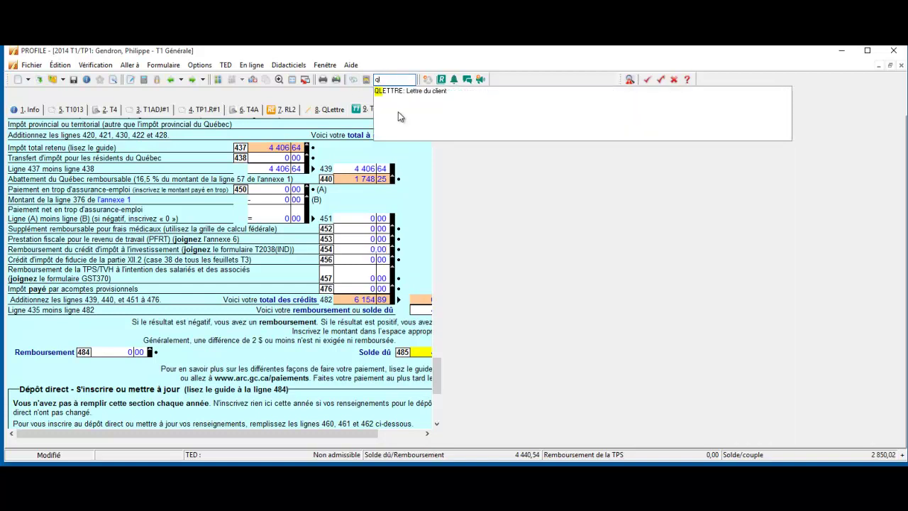
key("Escape")
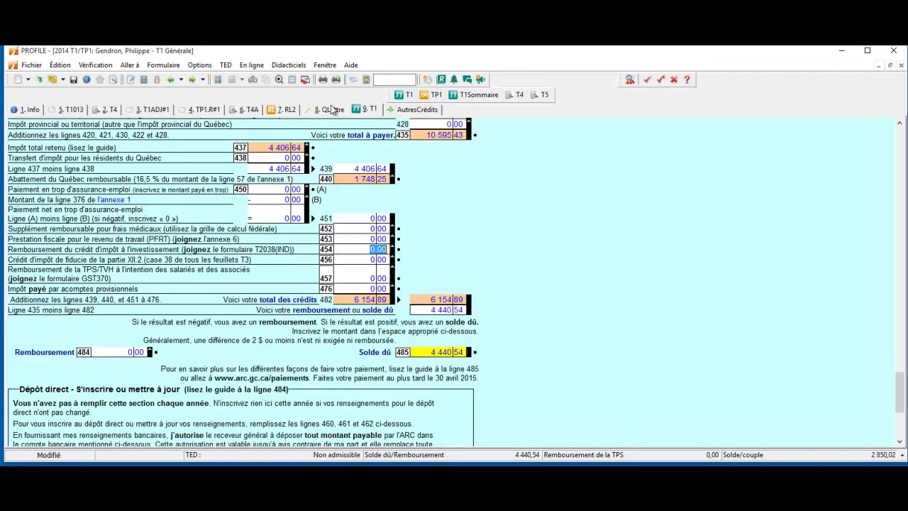
left_click(326, 110)
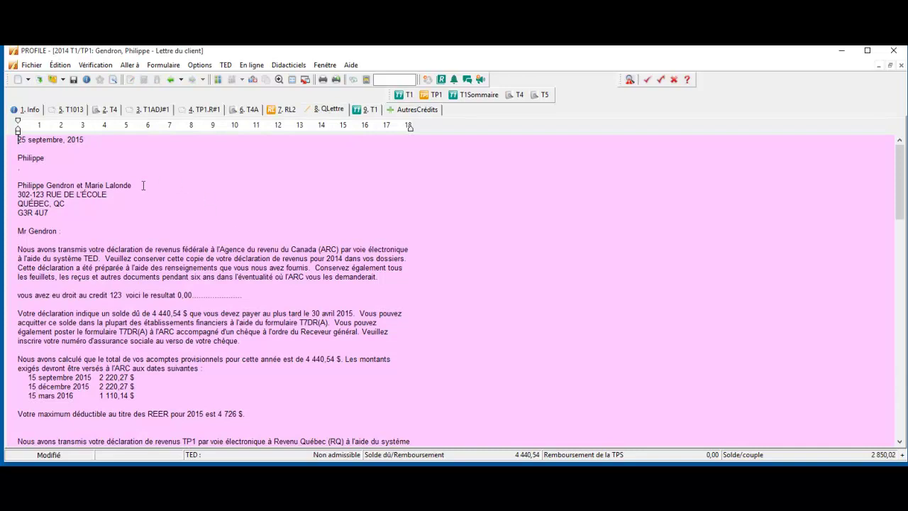
Check the new credit sentence in the letter, showing 0,00 filled from line 454
left_click_drag(25, 294, 263, 296)
left_click(276, 297)
left_click_drag(202, 298, 166, 294)
left_click(230, 295)
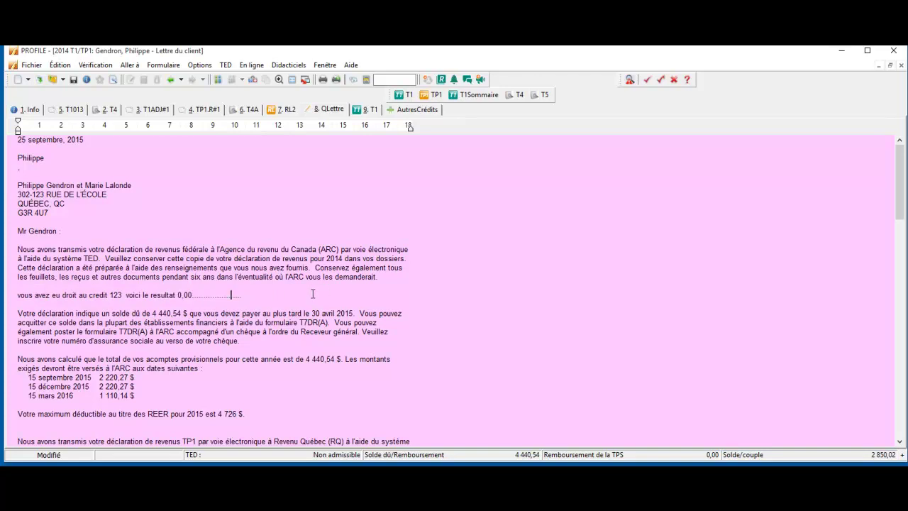
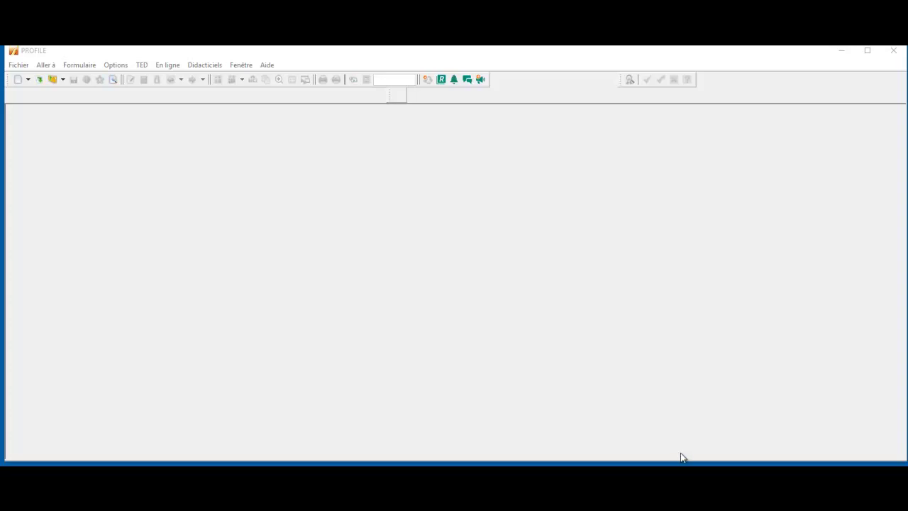
Open the database options showing the personal PROFILEDB database and move the dialog to the upper left
left_click(126, 65)
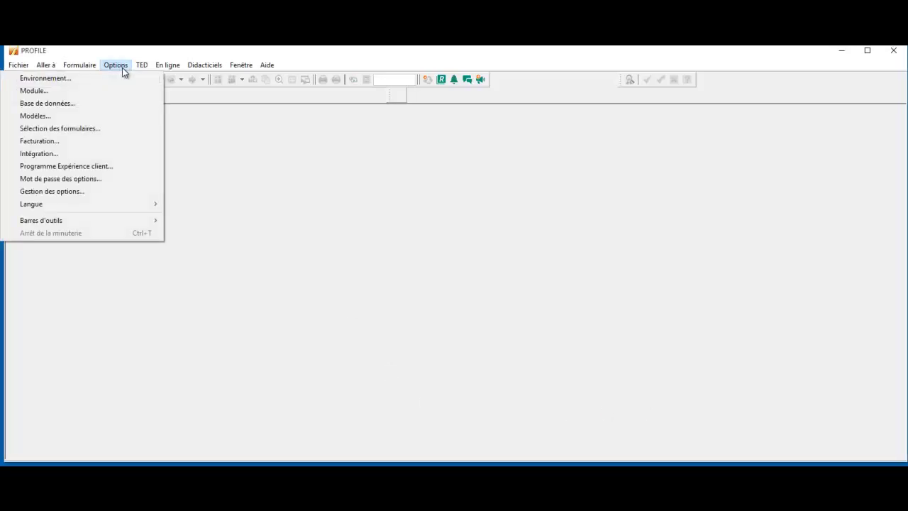
left_click(75, 103)
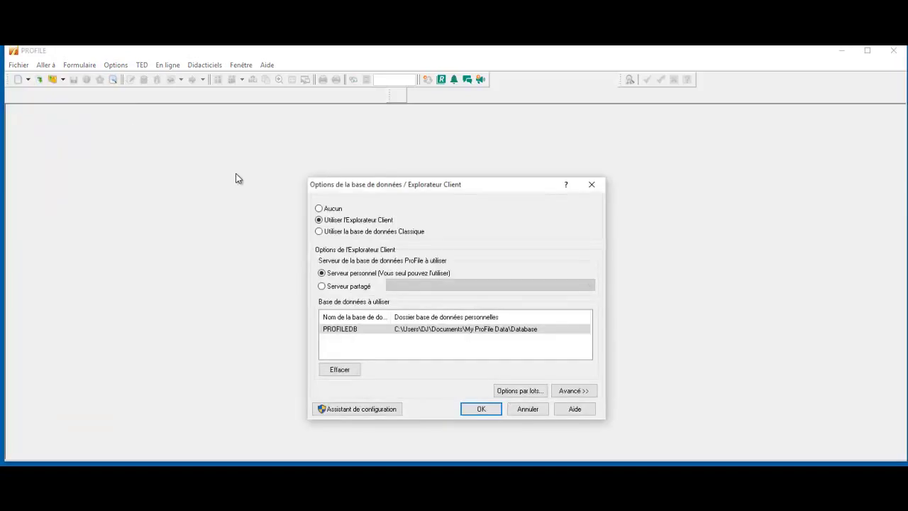
left_click_drag(340, 185, 187, 138)
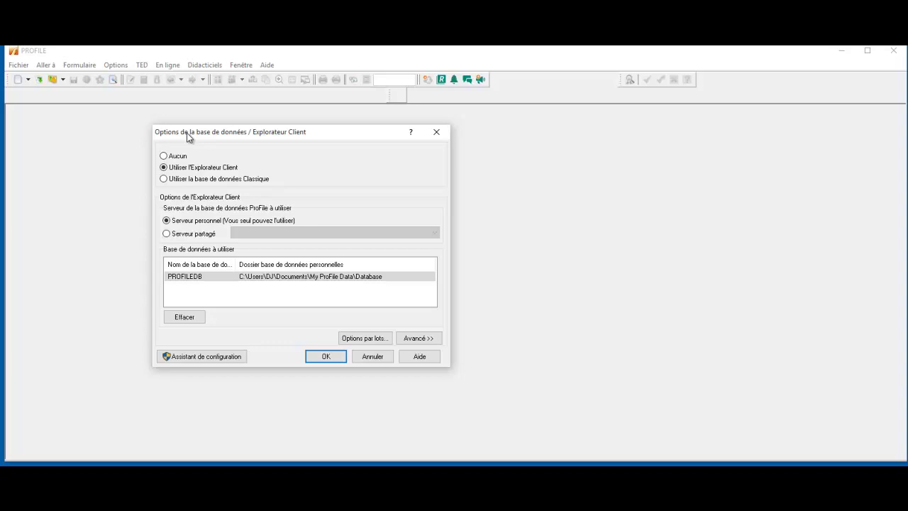
Run the Client Explorer setup wizard for a multi-person office with personal client data, allowing ProFile through the firewall
left_click(191, 358)
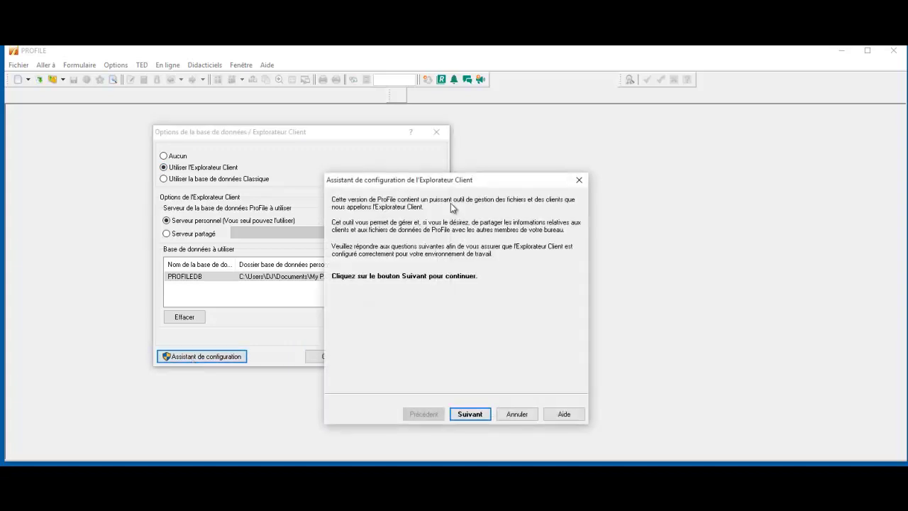
left_click_drag(424, 187, 241, 143)
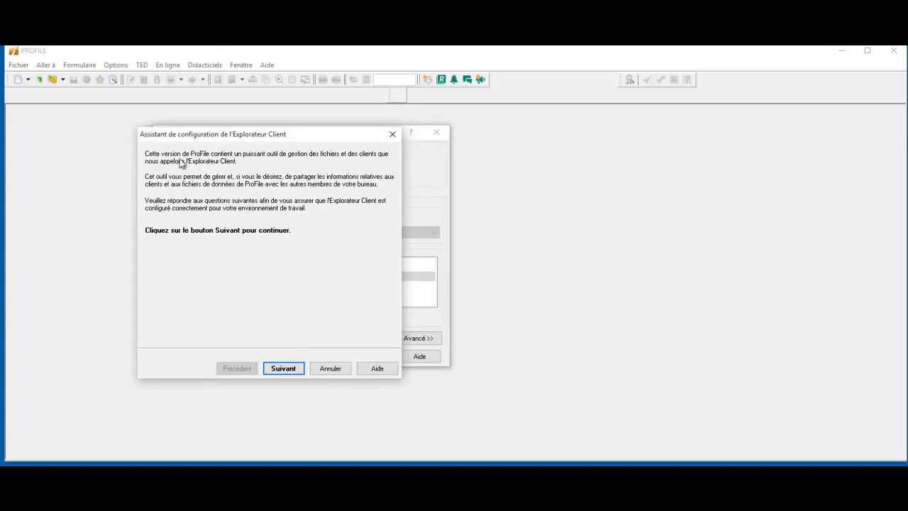
left_click(285, 372)
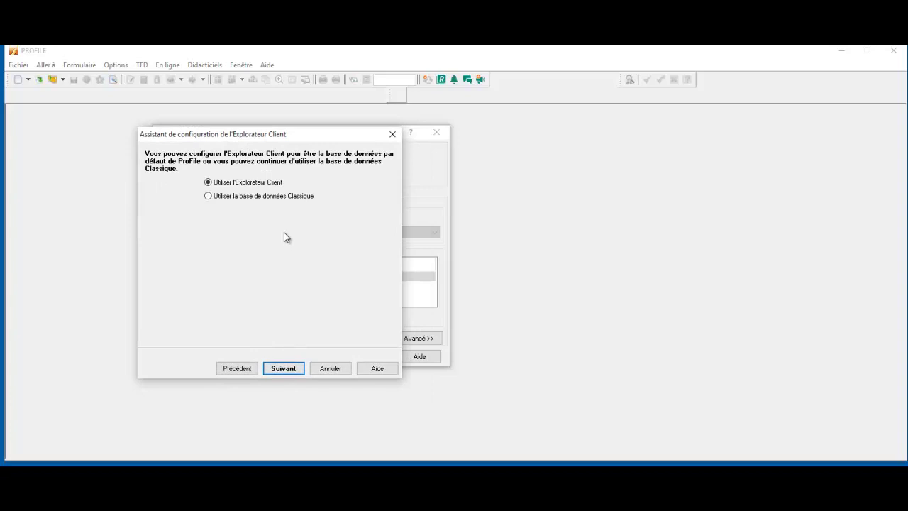
left_click(285, 370)
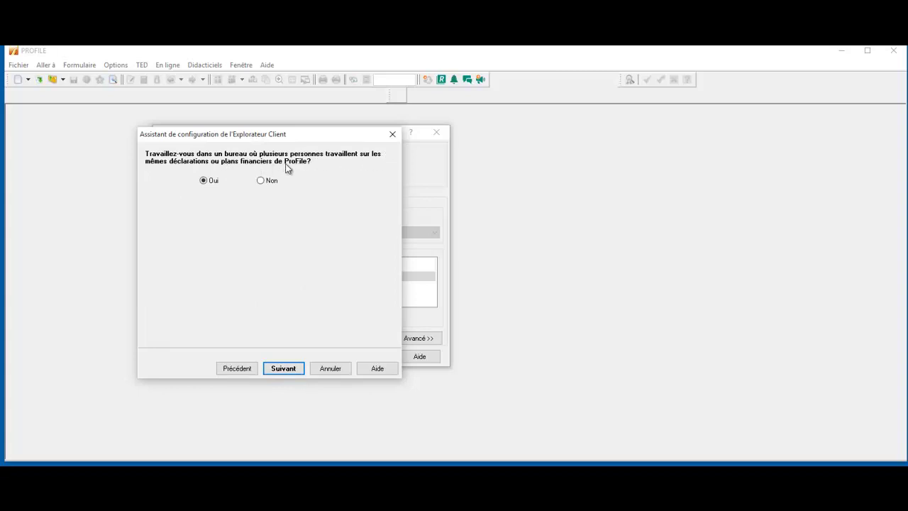
left_click(283, 370)
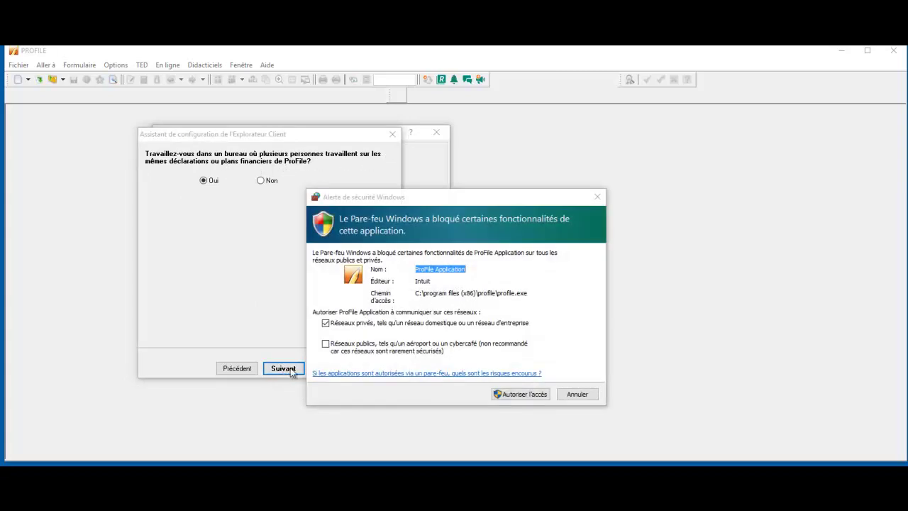
left_click(524, 394)
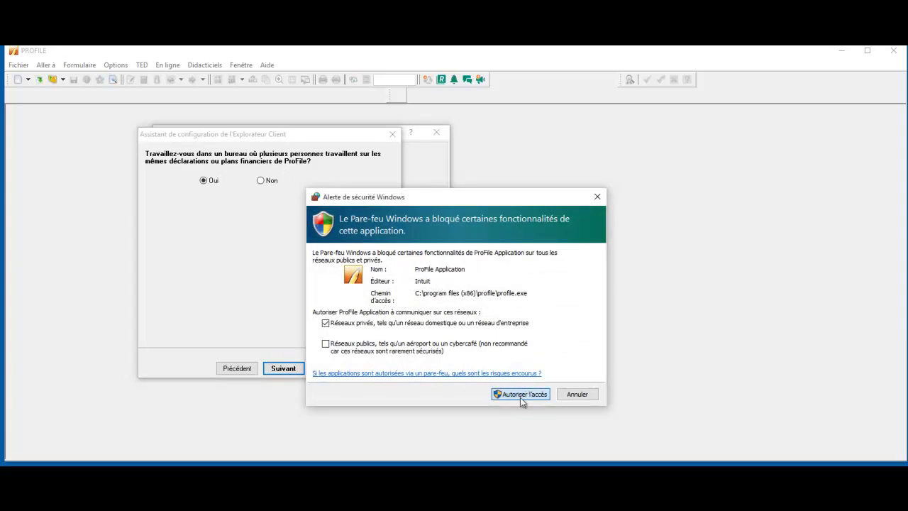
left_click(520, 396)
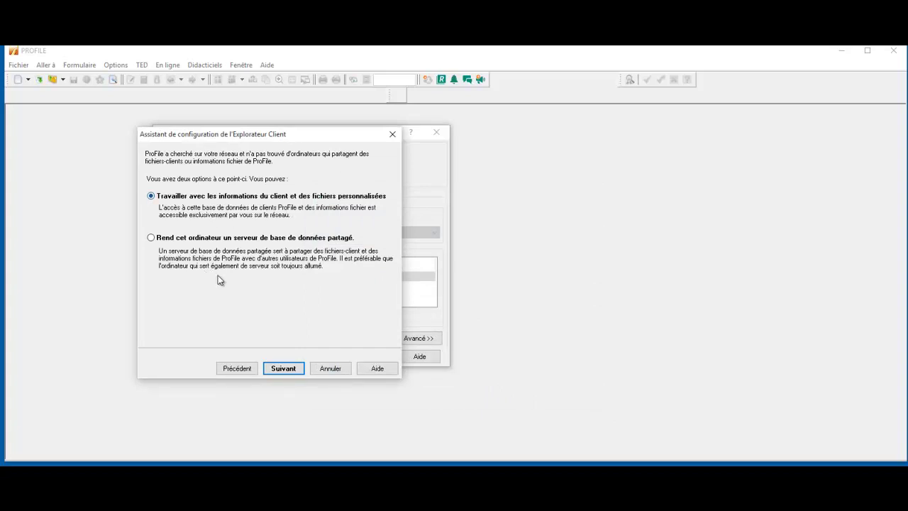
left_click(284, 367)
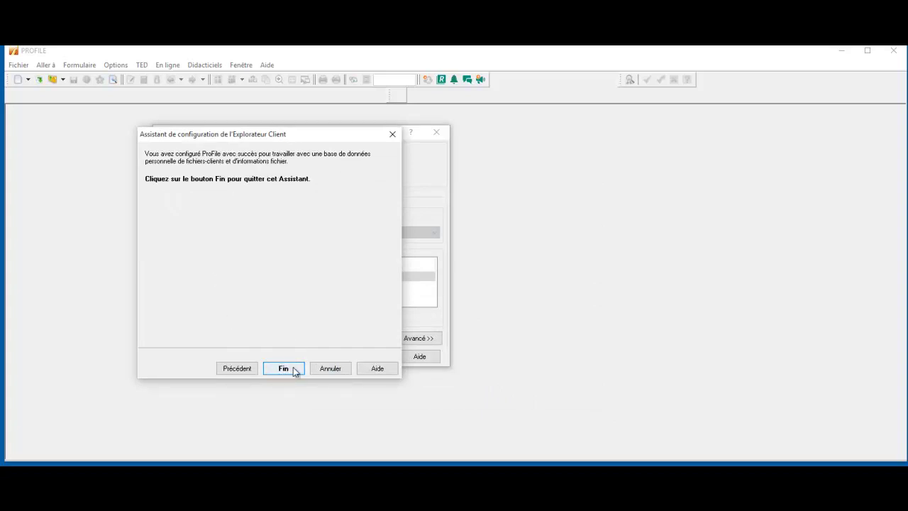
left_click(296, 368)
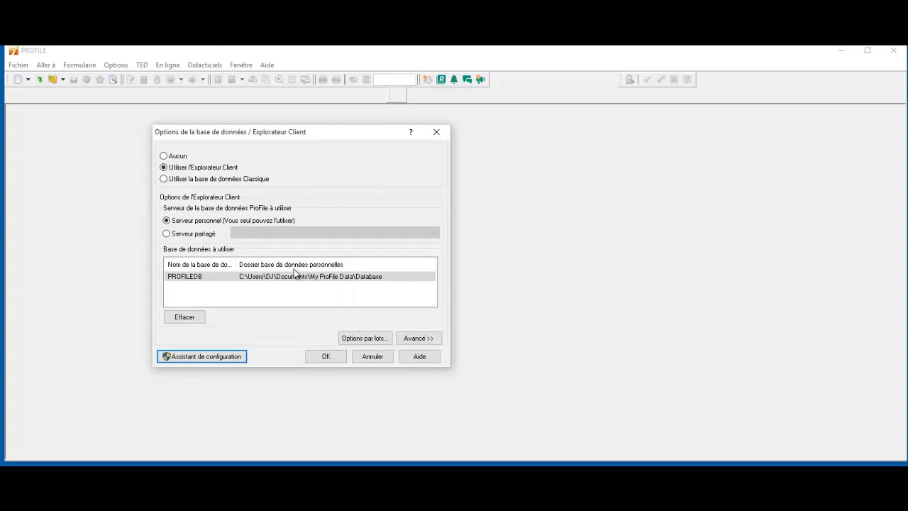
Inspect the advanced settings' Dossier des affichages path, then cancel the database options without saving
left_click(418, 338)
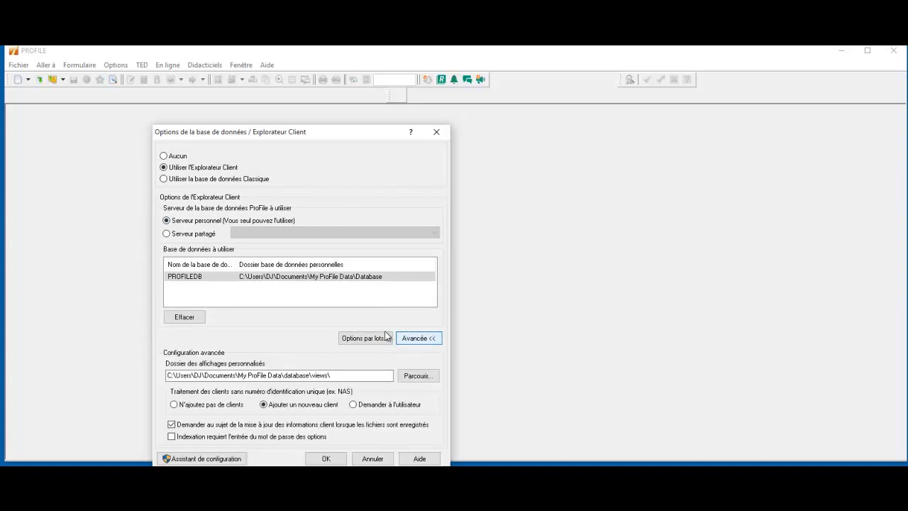
left_click_drag(186, 375, 358, 376)
left_click(362, 376)
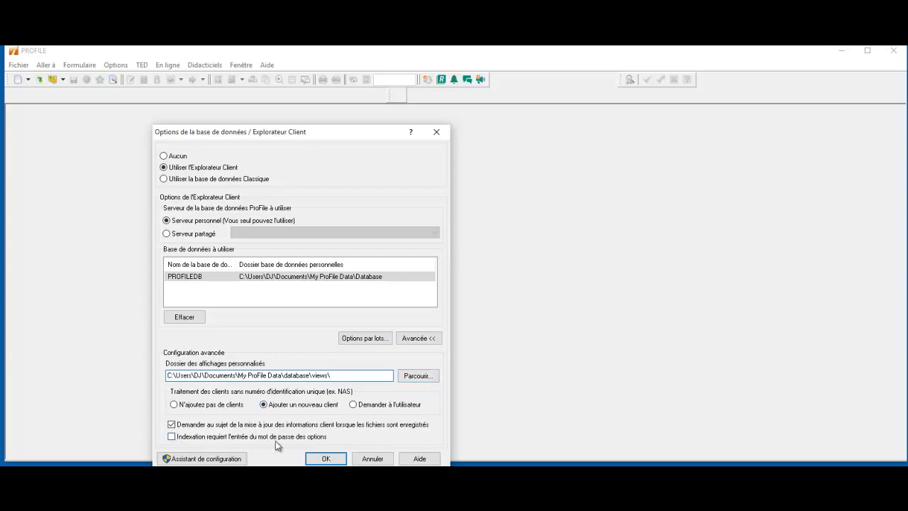
left_click_drag(322, 135, 312, 94)
left_click(367, 394)
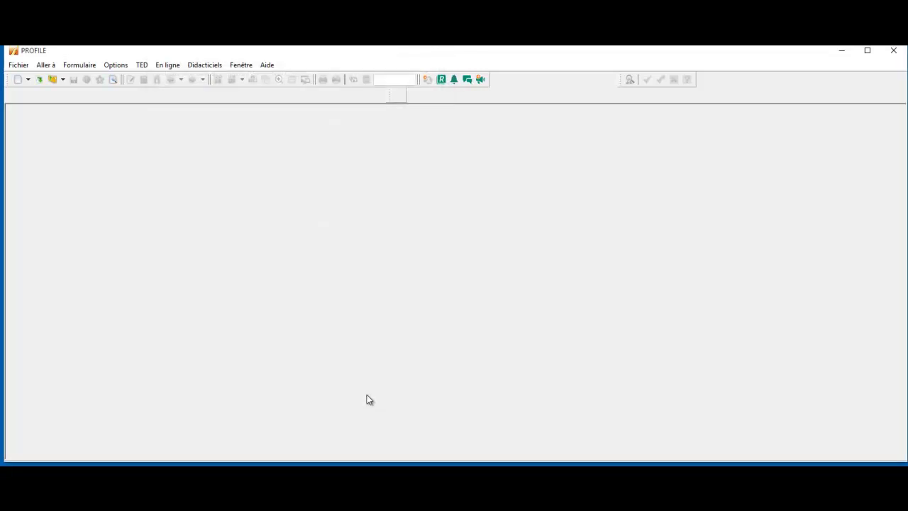
Open the Client Explorer listing 37 client files and bring up the Index add-files dialog
left_click(48, 64)
left_click(57, 97)
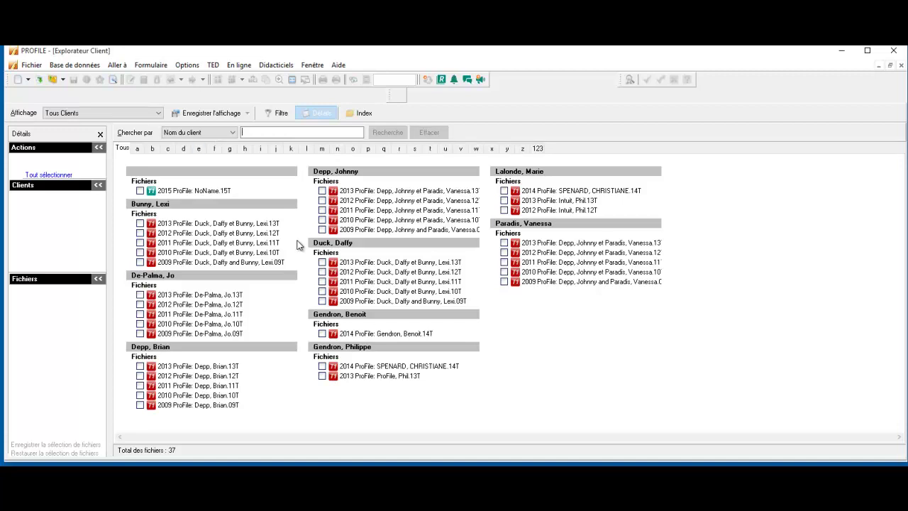
left_click(362, 114)
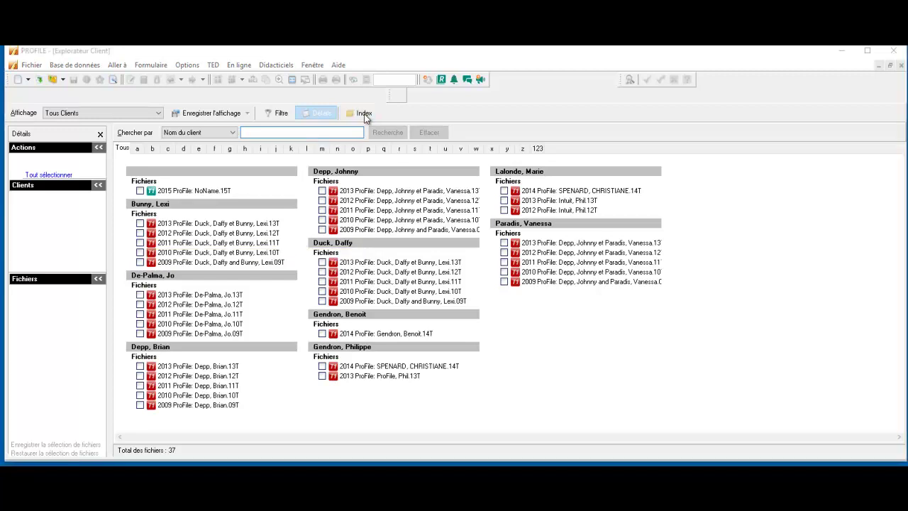
left_click_drag(409, 235, 276, 179)
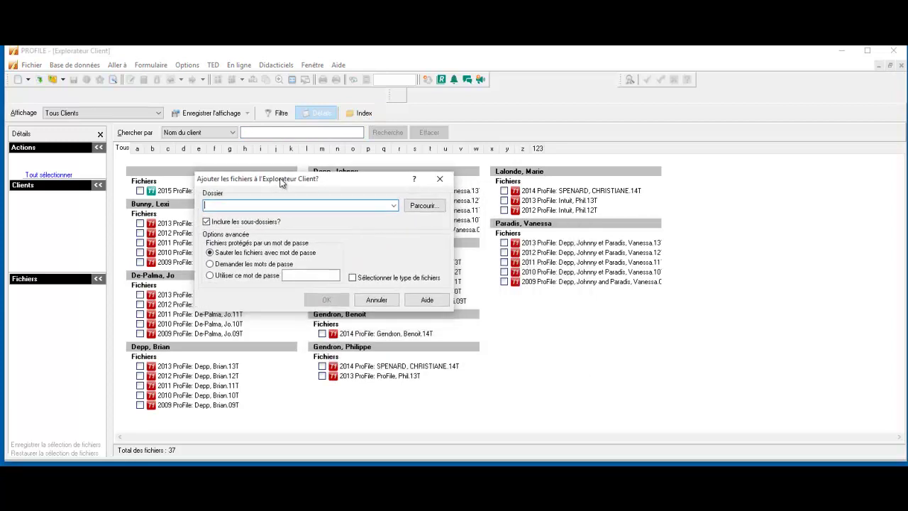
Browse the folder tree for the folder to index, exploring the user's home folder
left_click(421, 207)
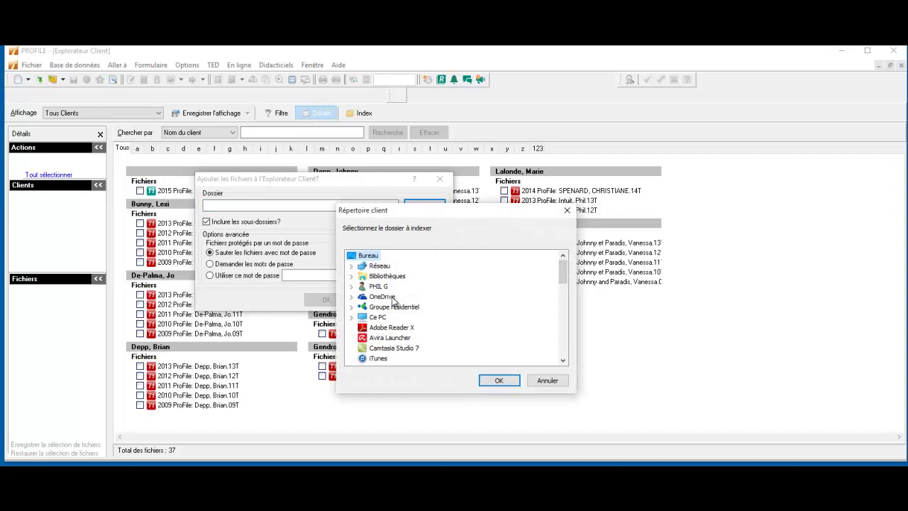
left_click(352, 287)
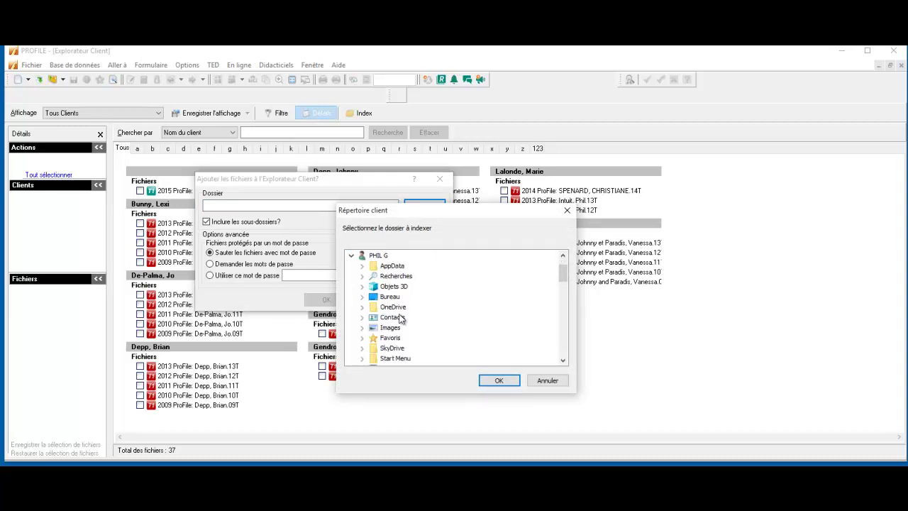
scroll(417, 305, "down", 2)
scroll(417, 305, "down", 2)
scroll(422, 315, "up", 3)
scroll(427, 323, "up", 1)
scroll(424, 323, "up", 1)
left_click(353, 286)
scroll(417, 305, "down", 7)
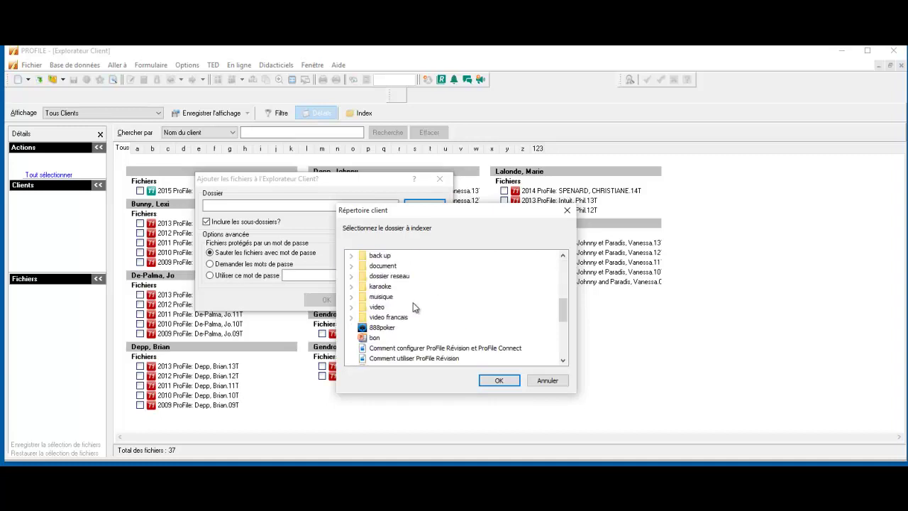
scroll(418, 306, "down", 3)
scroll(420, 302, "up", 10)
scroll(420, 301, "up", 1)
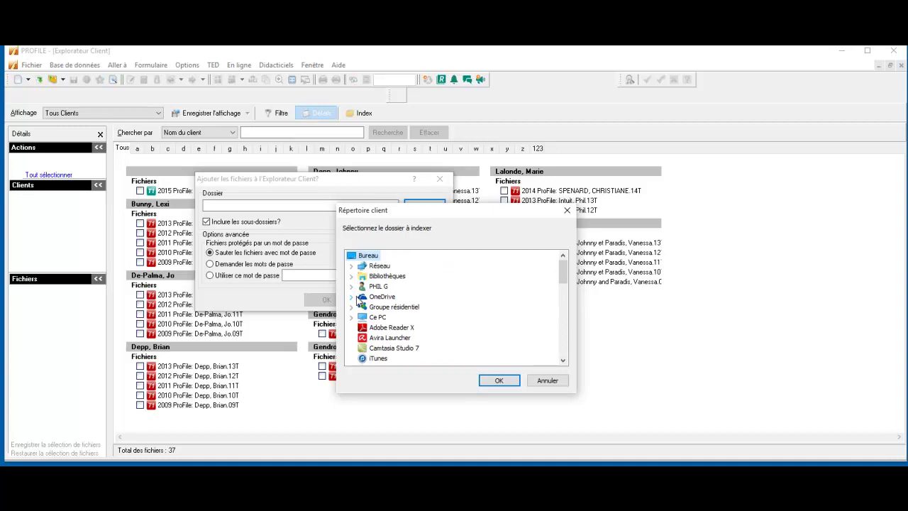
Choose Ce PC > Documents > My ProFile Data and add its files to the index
left_click(351, 316)
left_click(395, 306)
left_click(362, 306)
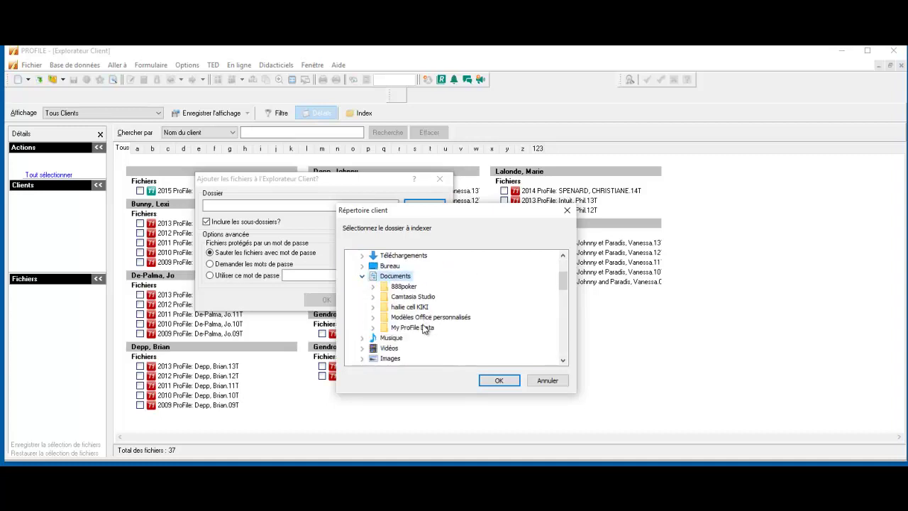
left_click(418, 327)
left_click(494, 381)
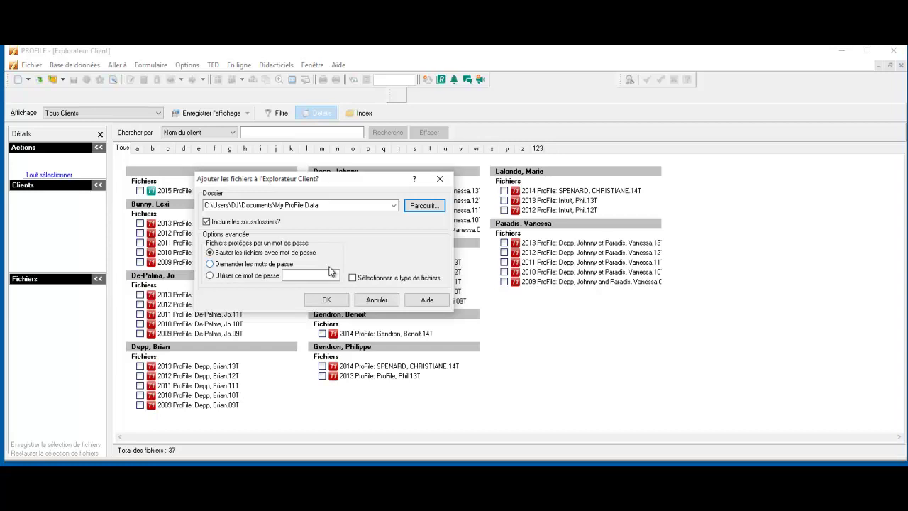
left_click(335, 301)
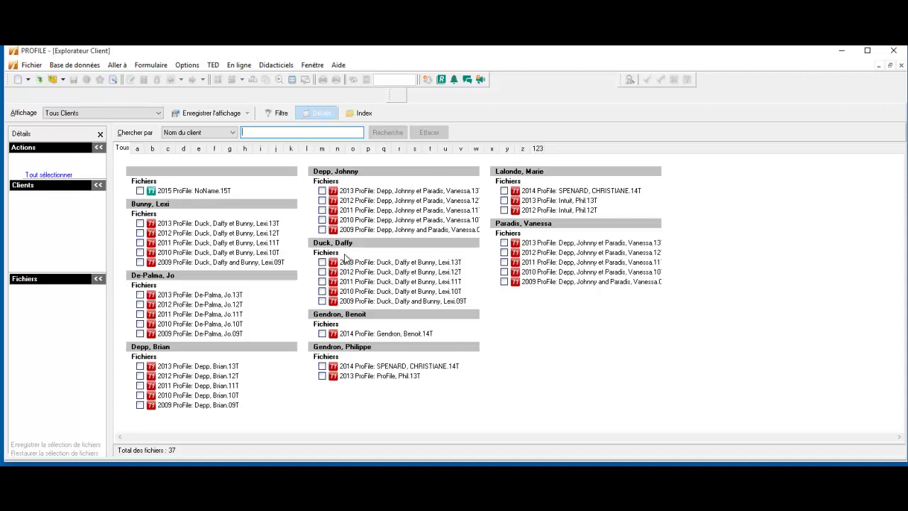
left_click(159, 113)
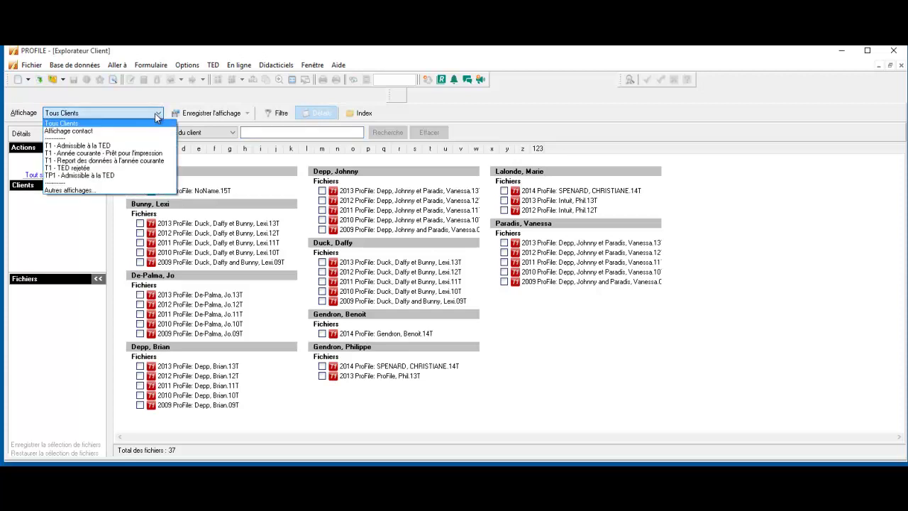
left_click(136, 147)
left_click(124, 113)
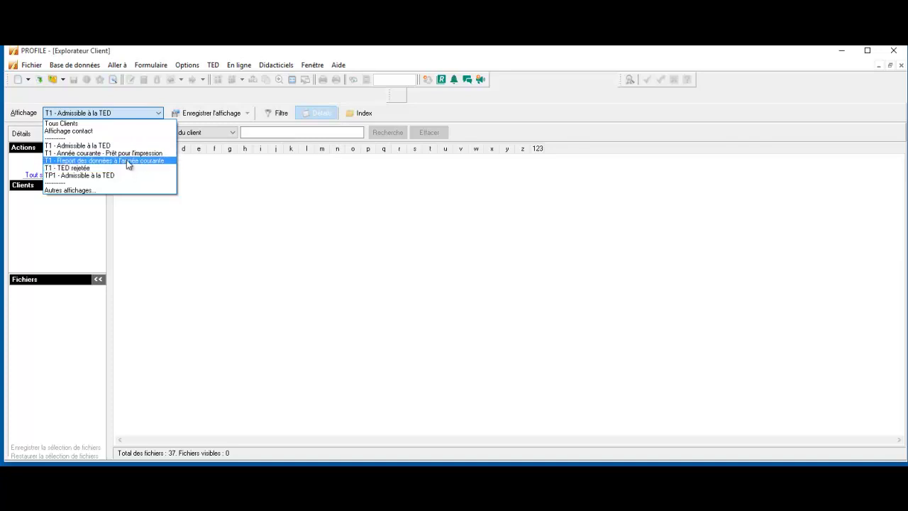
left_click(120, 174)
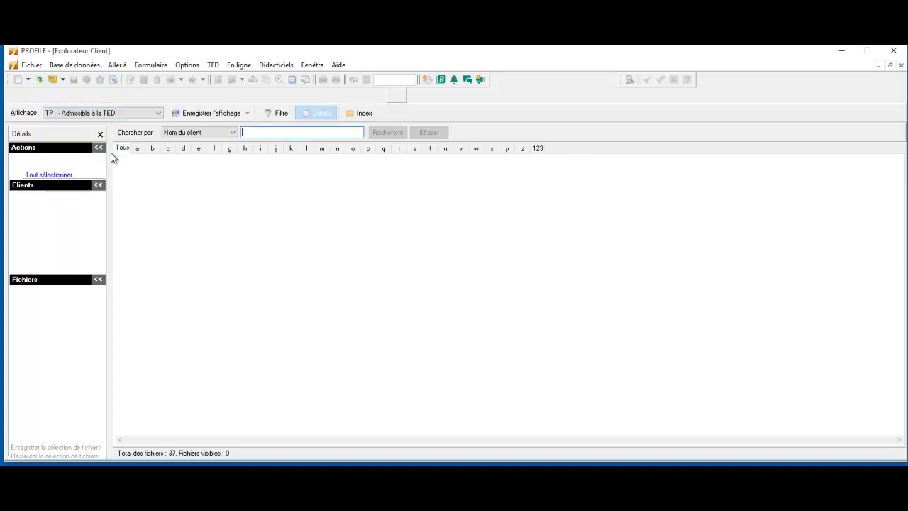
left_click(113, 115)
left_click(107, 124)
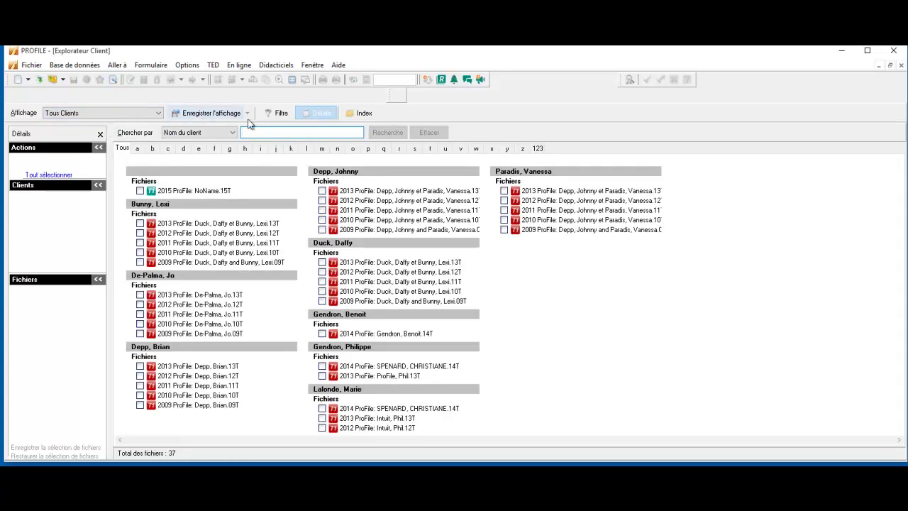
Restrict the filter to T1 returns by unchecking T2, T3 and FX
left_click(282, 119)
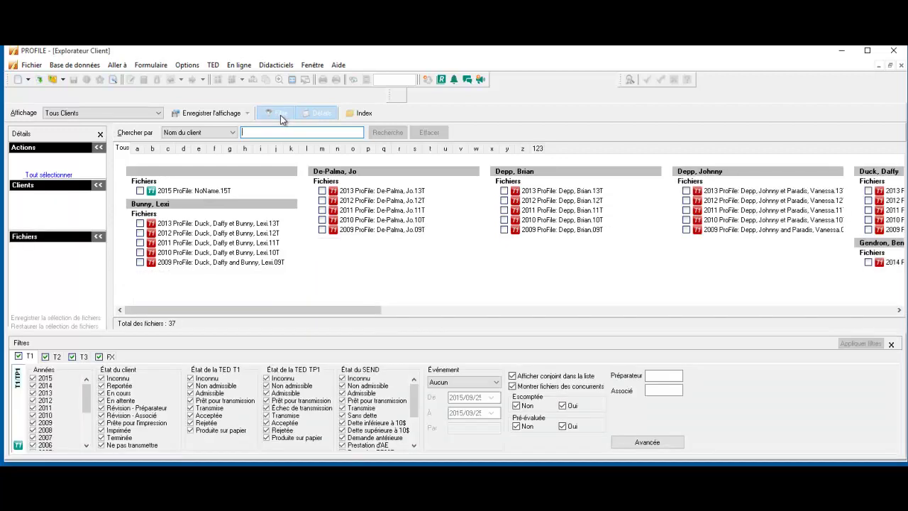
left_click(45, 356)
left_click(72, 356)
left_click(99, 356)
left_click(31, 360)
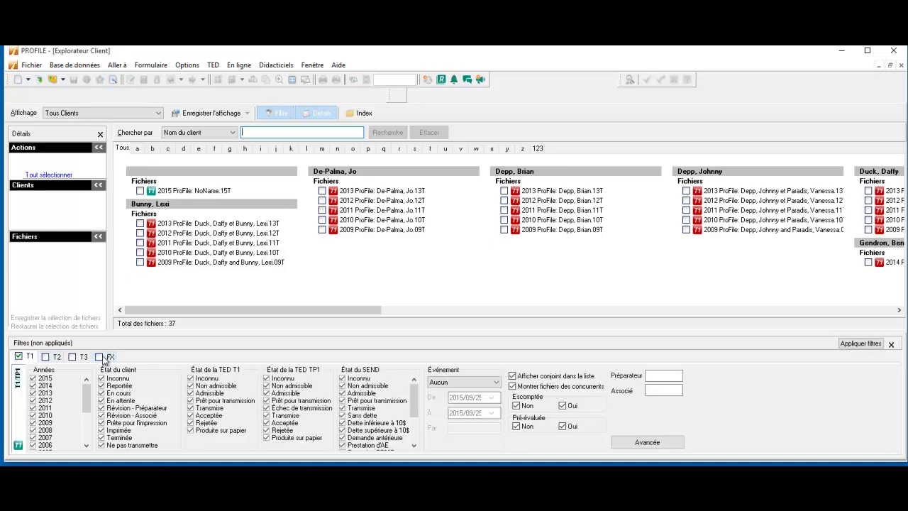
Uncheck every year from 2015 down to 1996 except 2013 in the Années list
left_click(33, 378)
left_click(33, 393)
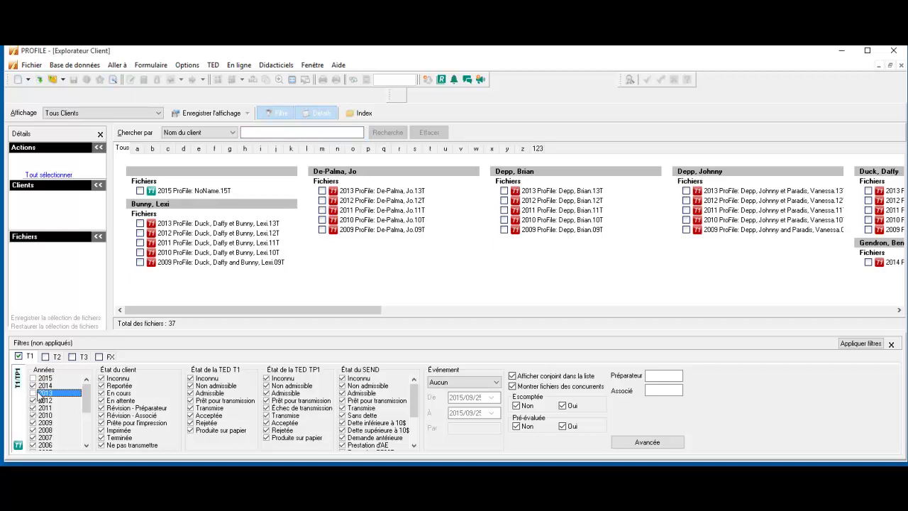
left_click(33, 385)
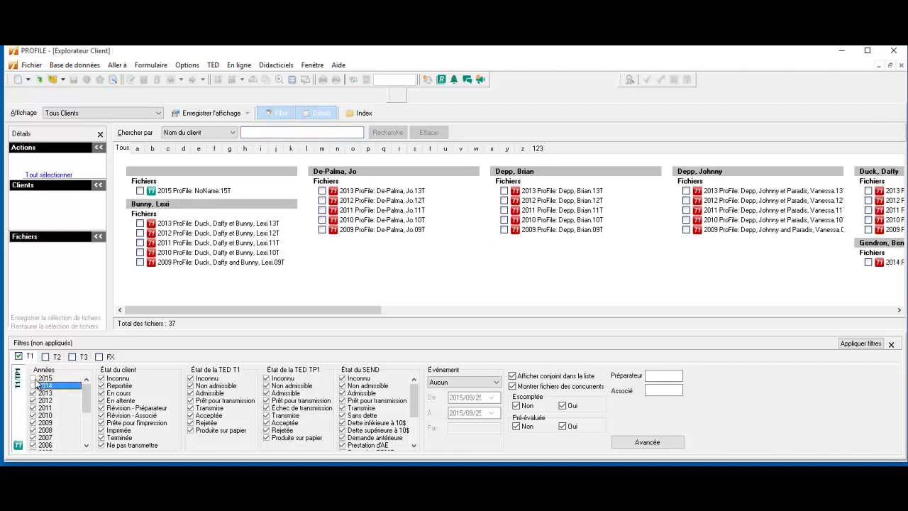
left_click(33, 400)
left_click(33, 407)
left_click(32, 415)
left_click(32, 423)
left_click(32, 430)
left_click(32, 437)
left_click(32, 437)
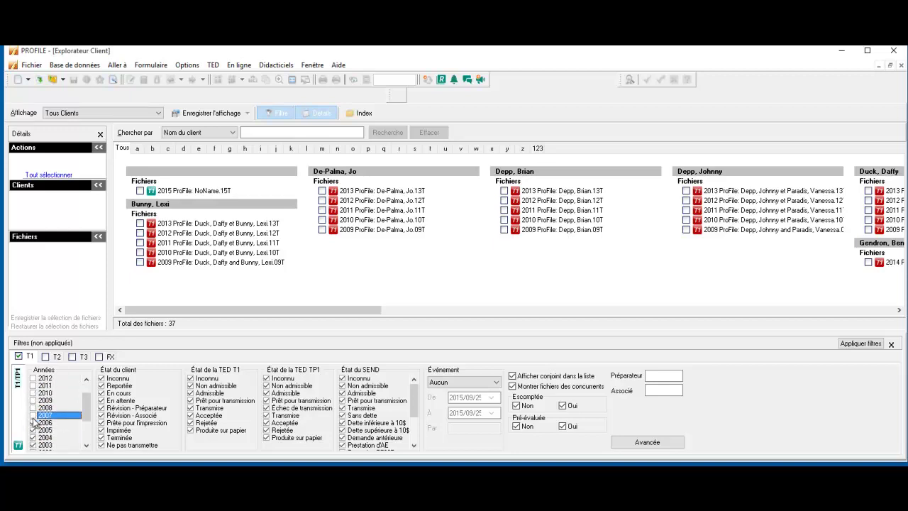
left_click(32, 437)
left_click(33, 437)
left_click(33, 400)
left_click(33, 409)
left_click(33, 415)
left_click(32, 423)
left_click(33, 430)
left_click(33, 438)
left_click(33, 445)
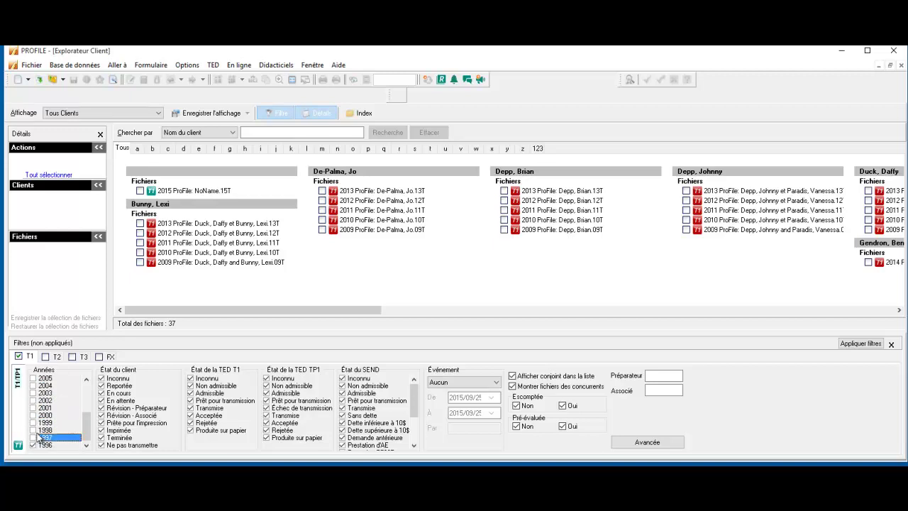
left_click(32, 445)
left_click_drag(86, 431, 86, 392)
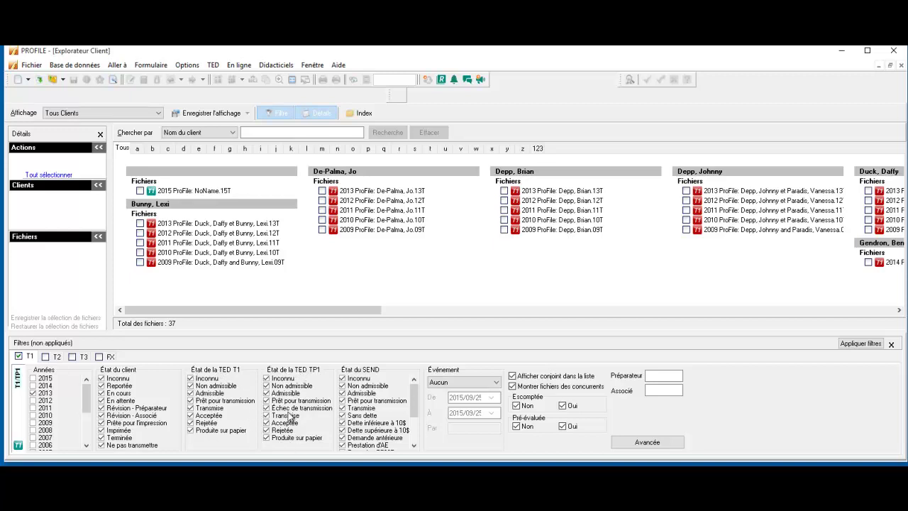
Glance at the advanced filter options, then apply the 2013 T1 filter
left_click(644, 443)
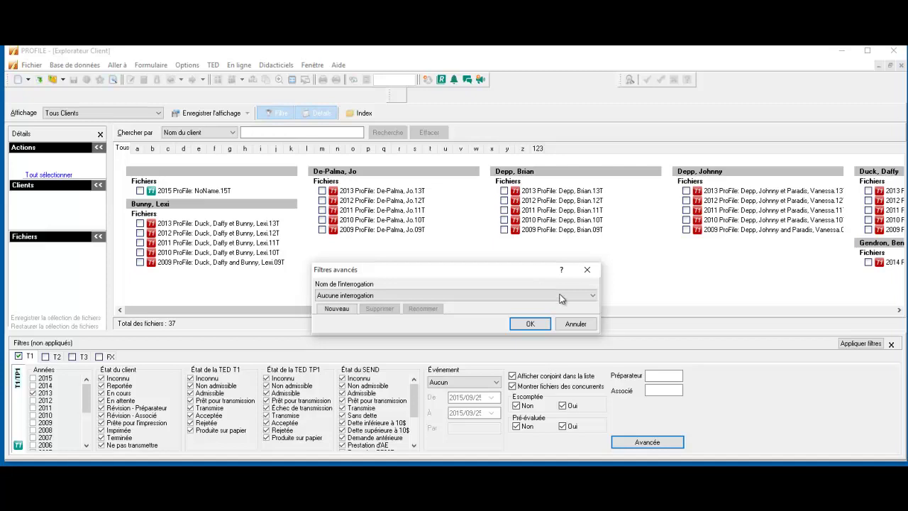
left_click(528, 324)
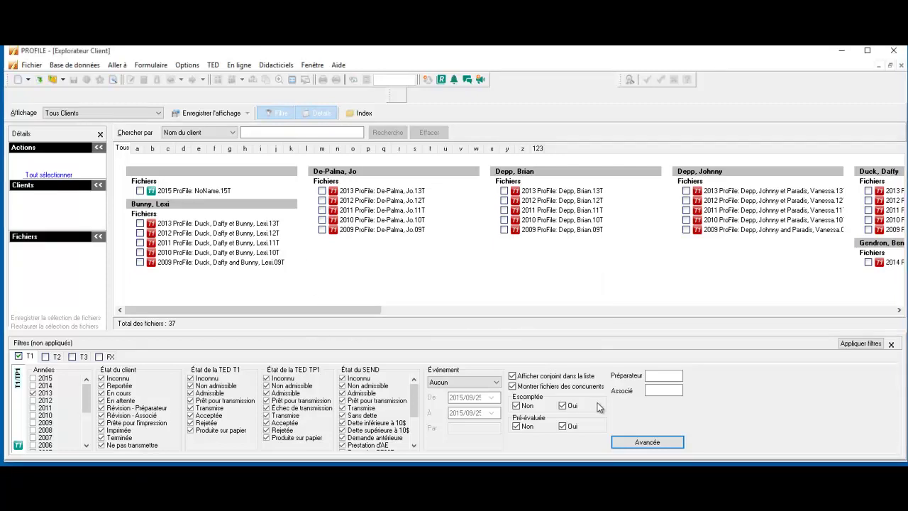
left_click(849, 346)
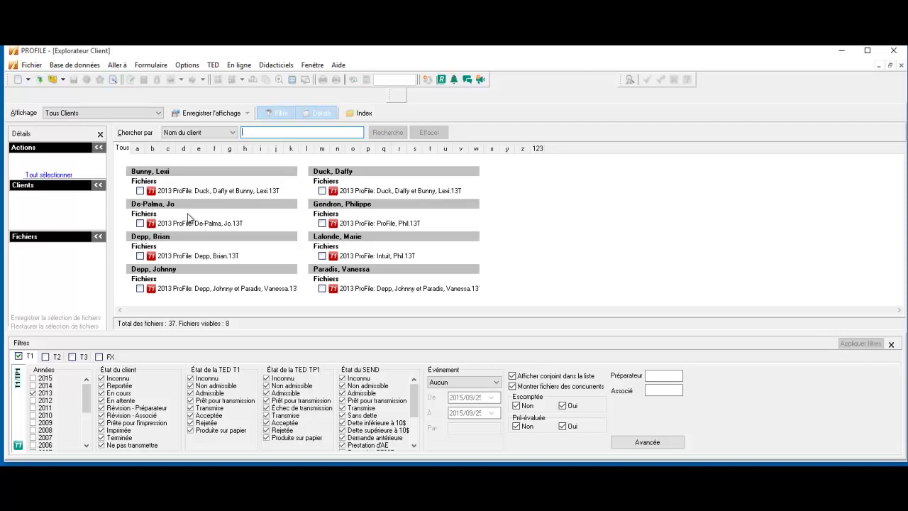
Save the current filter as a view named T12013
left_click(209, 115)
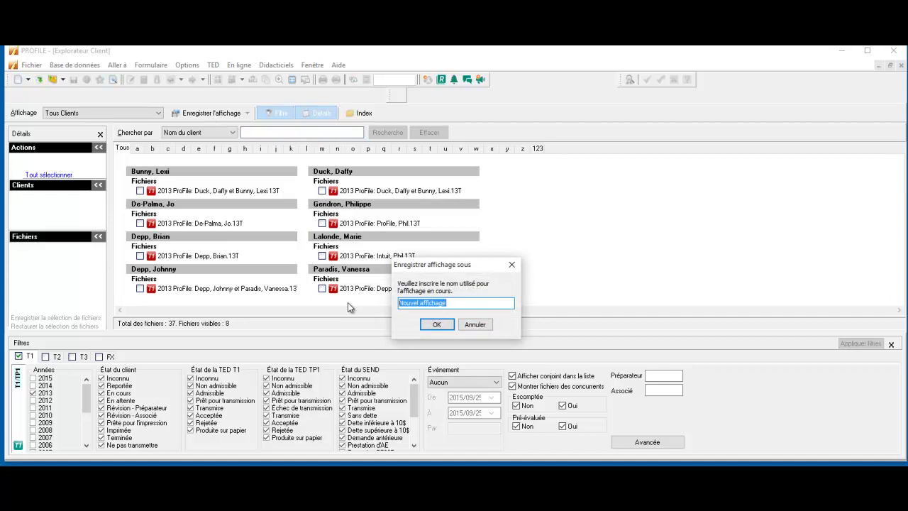
type("T12")
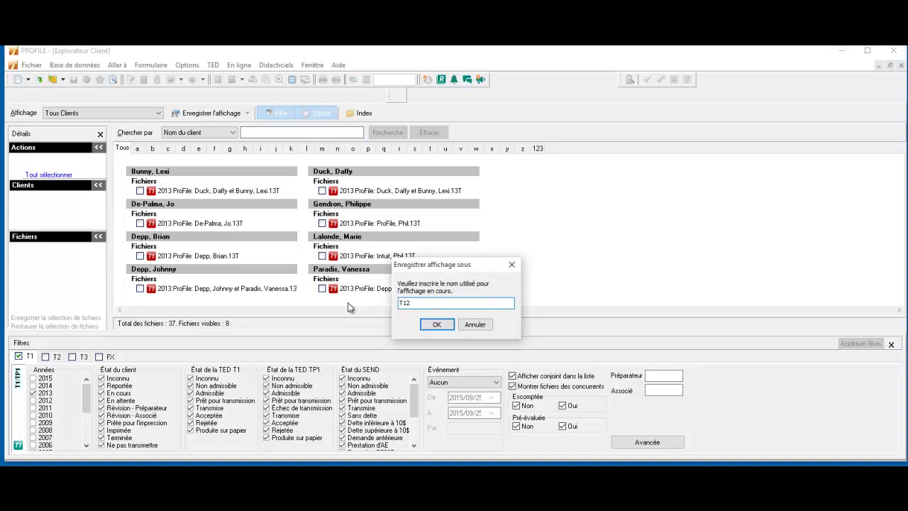
type("013")
left_click(436, 324)
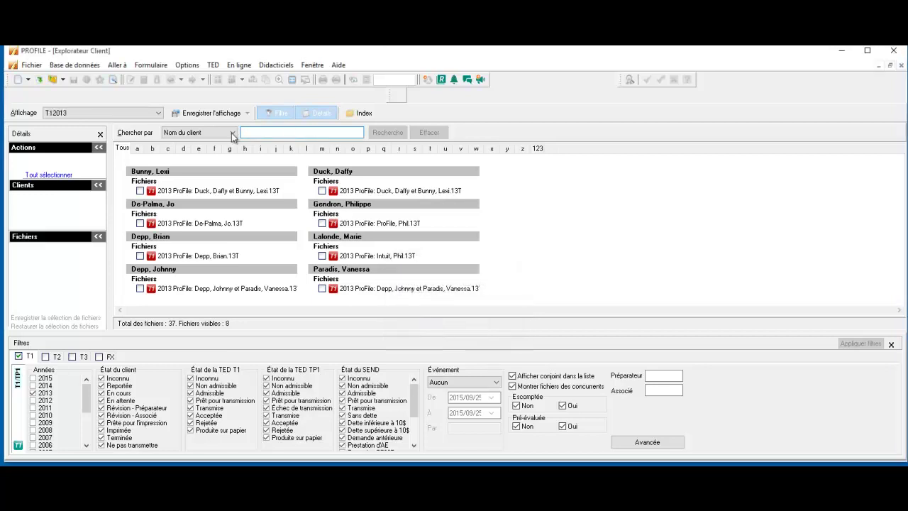
Switch the client list from all clients to the saved T12013 view
left_click(159, 113)
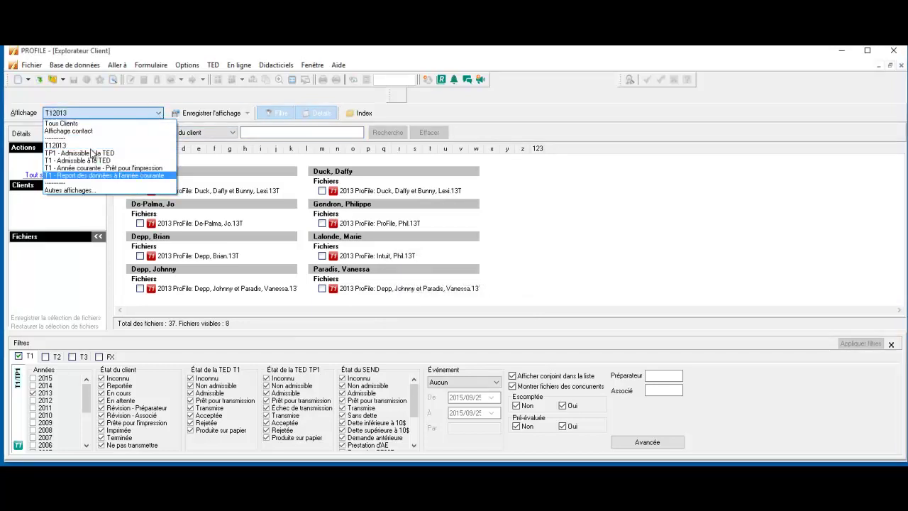
left_click(90, 125)
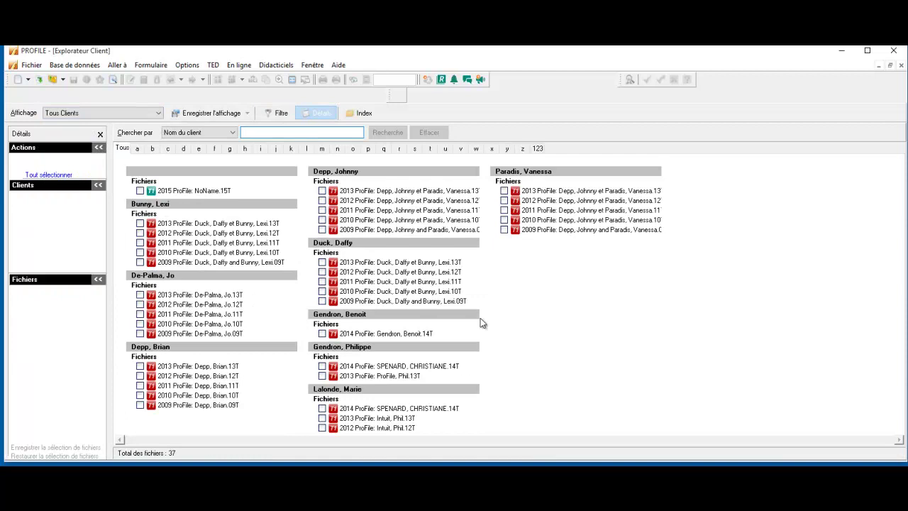
left_click(157, 113)
left_click(112, 137)
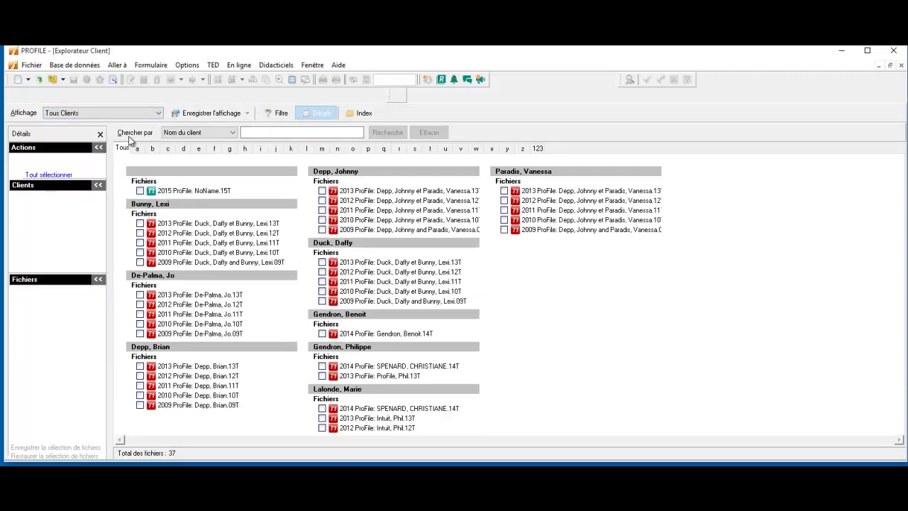
left_click(153, 115)
left_click(59, 146)
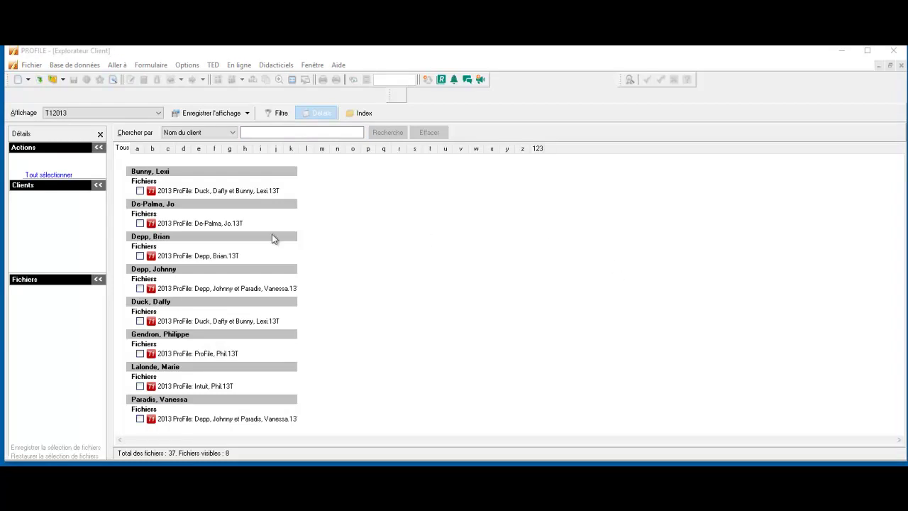
Carry forward all listed 2013 T1 files, bringing the Client Explorer total to 45
left_click(48, 176)
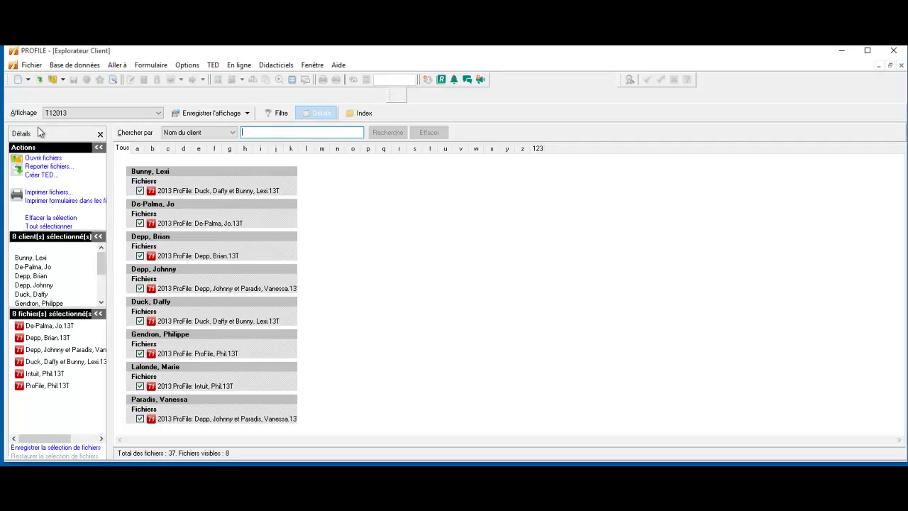
left_click(58, 168)
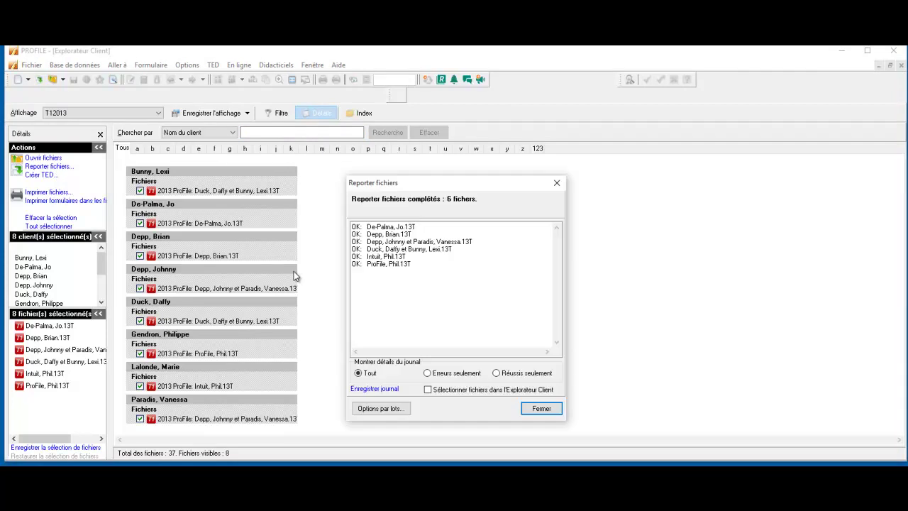
left_click(541, 416)
left_click(99, 113)
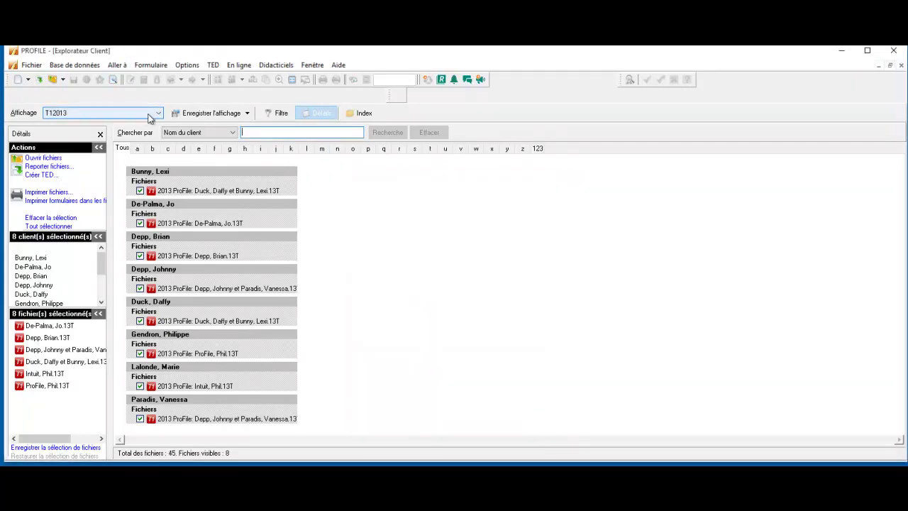
Show all clients again and limit the filter to T1 by excluding FX, T3 and T2
left_click(99, 124)
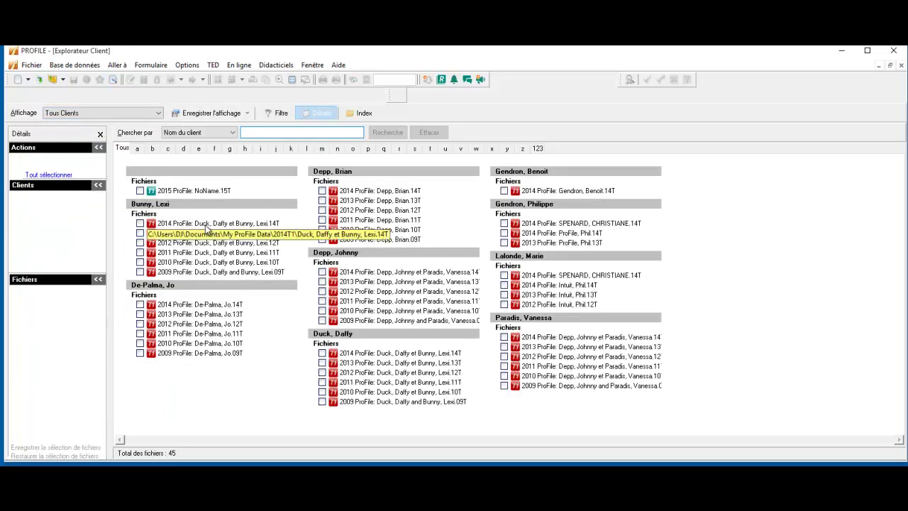
left_click(276, 113)
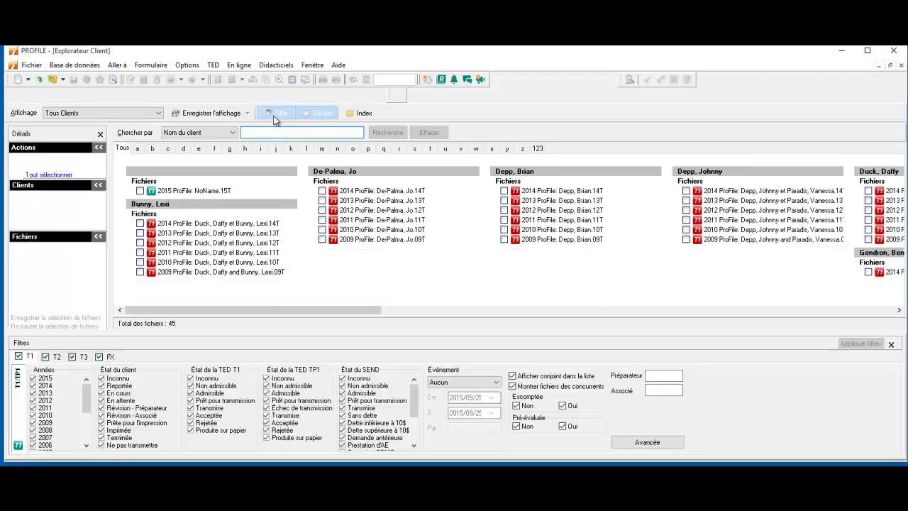
left_click(99, 356)
left_click(79, 358)
left_click(46, 356)
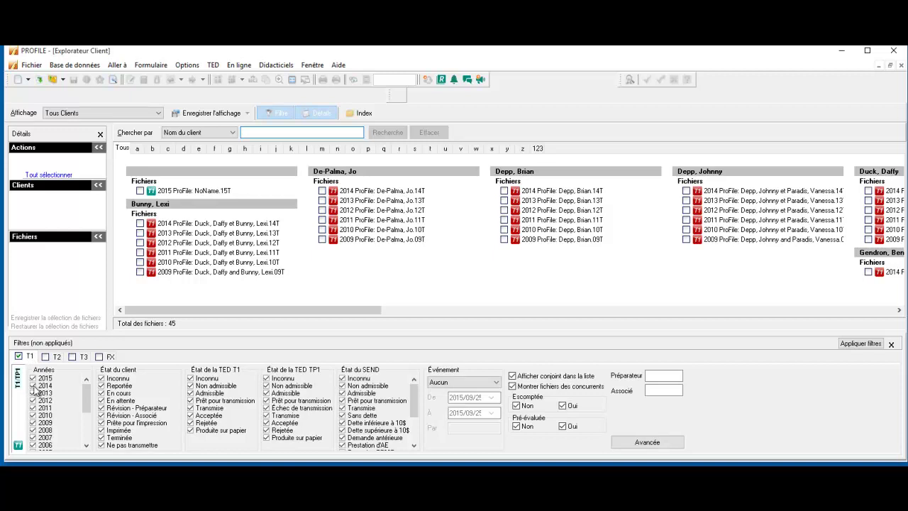
Uncheck every year except 2014 and apply the 2014 T1 filter
left_click(32, 393)
left_click(32, 400)
left_click(33, 407)
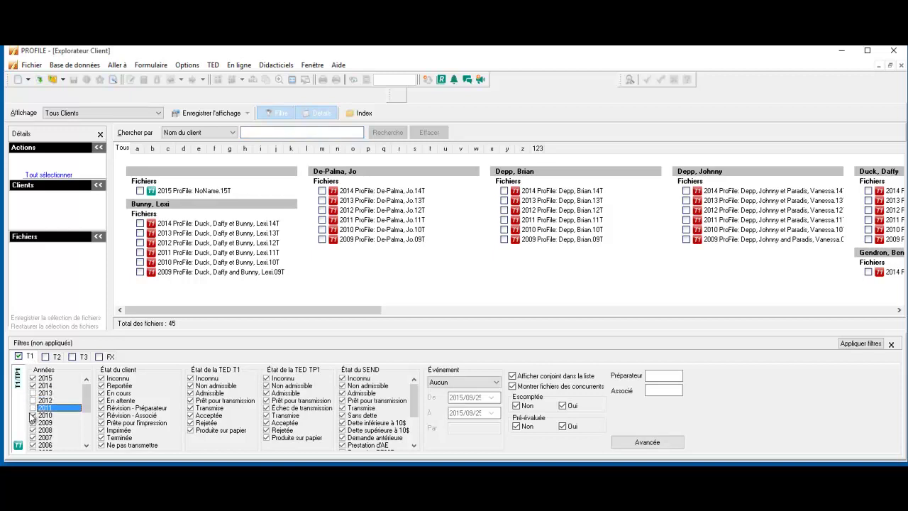
left_click(33, 415)
left_click(33, 422)
scroll(33, 422, "down", 1)
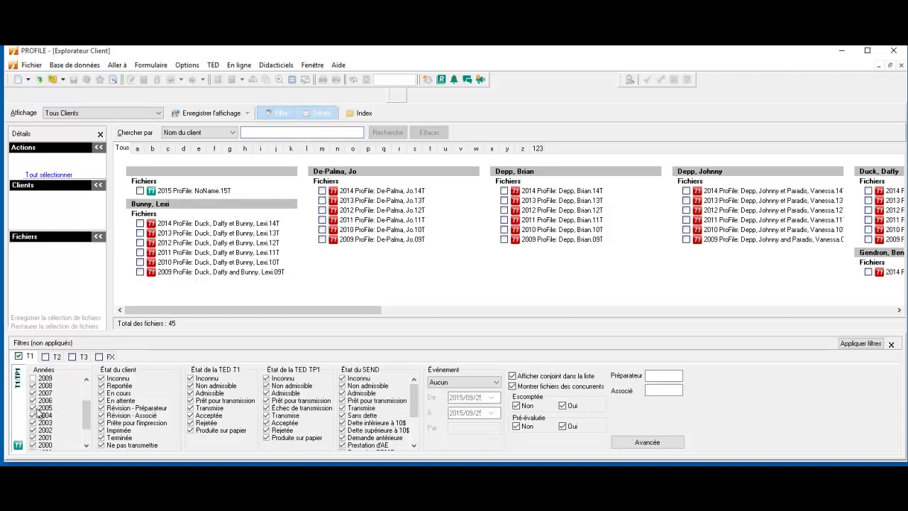
left_click(33, 385)
left_click(33, 397)
left_click(33, 392)
left_click(33, 408)
left_click(32, 415)
left_click(33, 422)
left_click(33, 430)
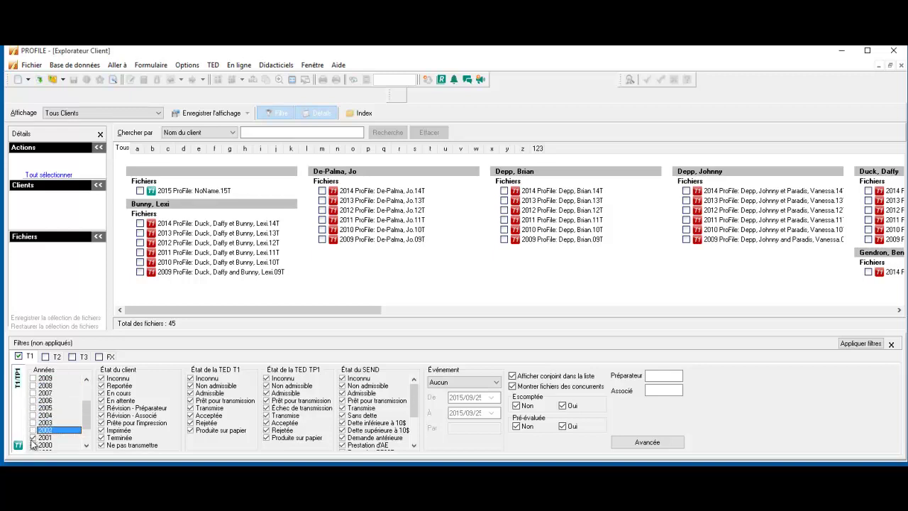
left_click(32, 437)
left_click(32, 445)
scroll(55, 438, "down", 1)
left_click(33, 422)
left_click(32, 429)
left_click(33, 437)
left_click(33, 445)
scroll(49, 418, "up", 4)
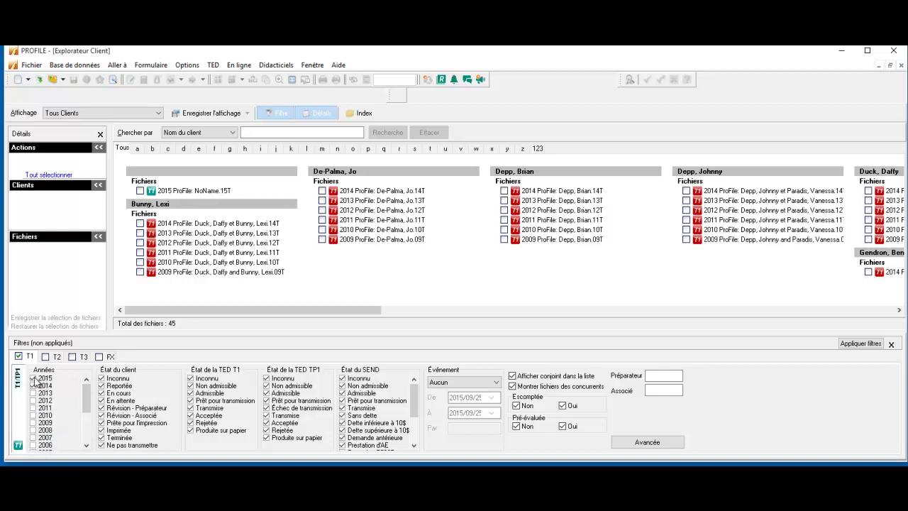
left_click(32, 378)
left_click(862, 344)
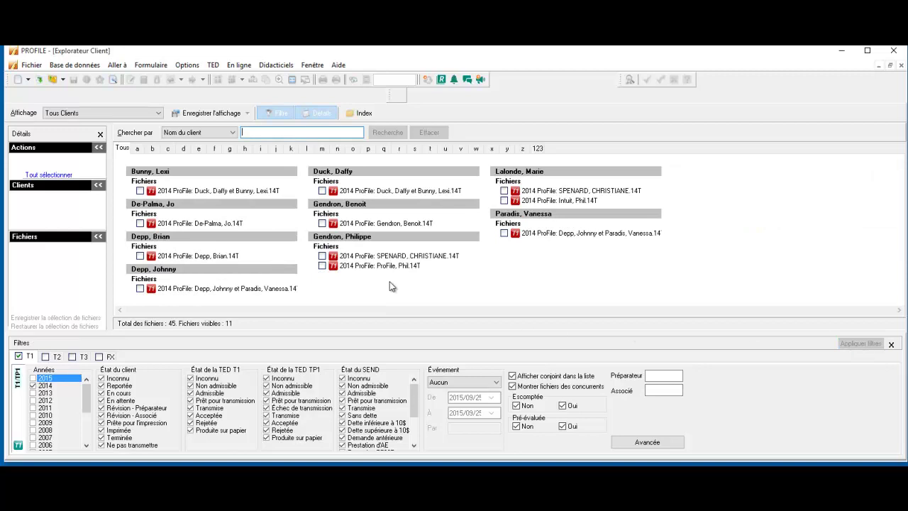
Save the filter as view T12014 and reapply it from the Affichage list
left_click(213, 114)
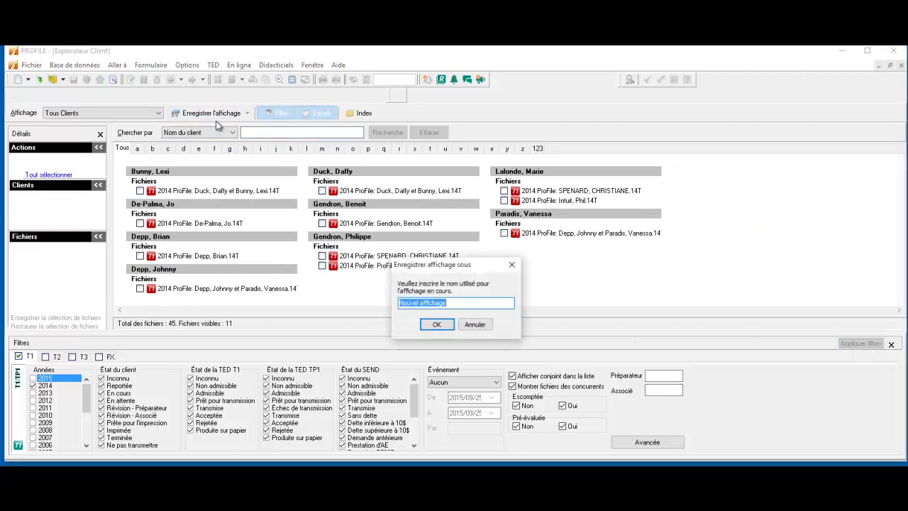
type("T12014")
left_click(436, 325)
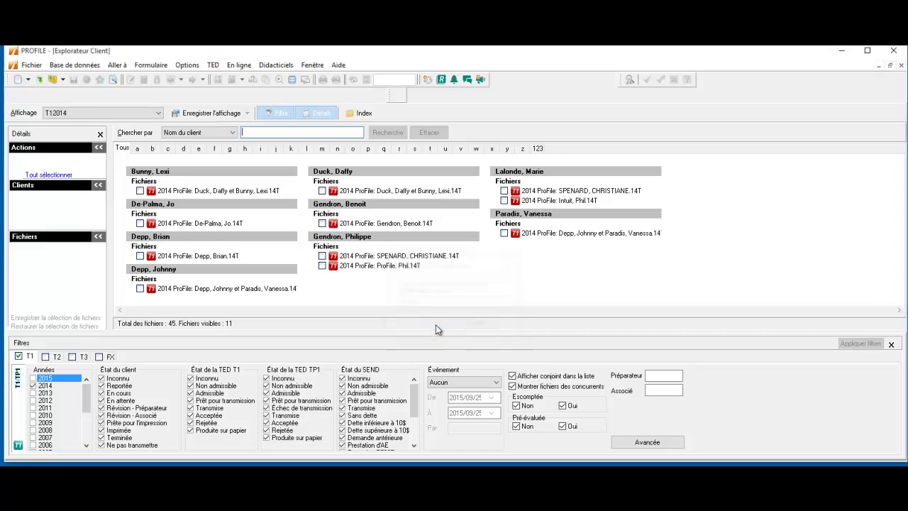
left_click(112, 116)
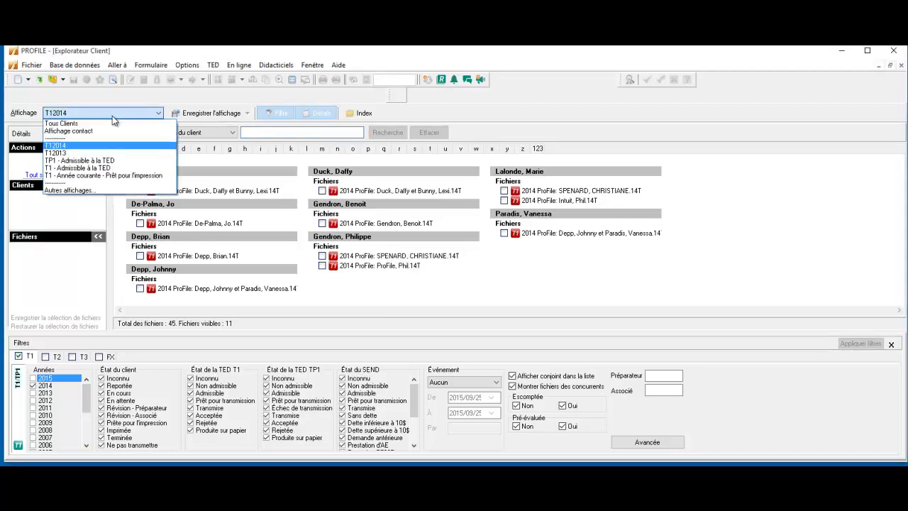
left_click(75, 146)
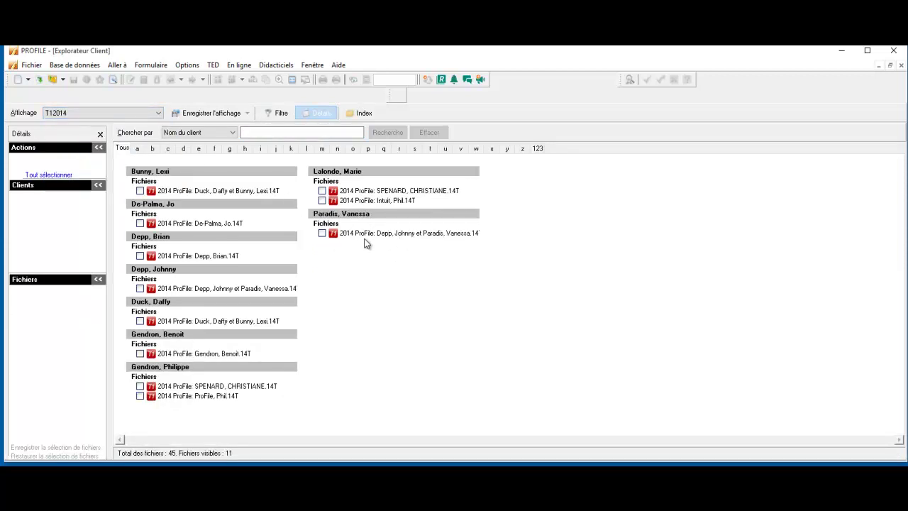
Select all 11 T12014 files and try a batch carry-forward twice, dismissing both Report En Lots warnings
left_click(62, 175)
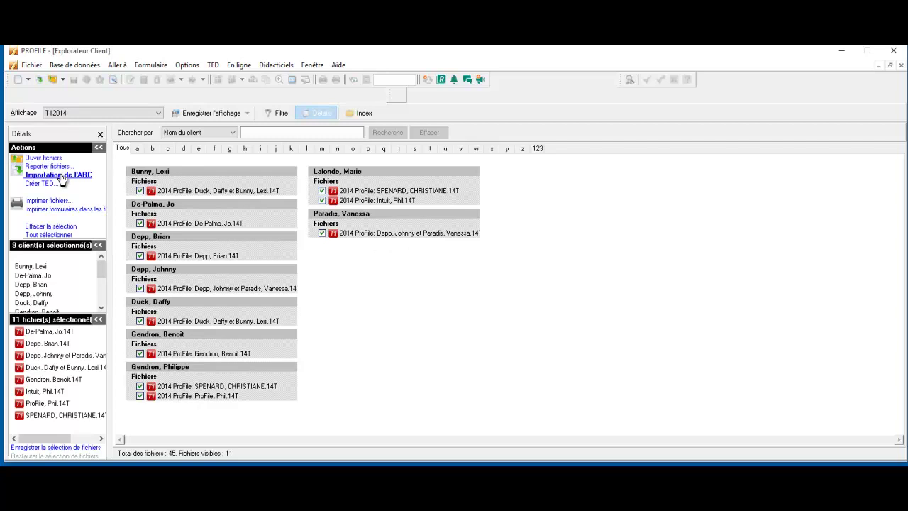
left_click(63, 167)
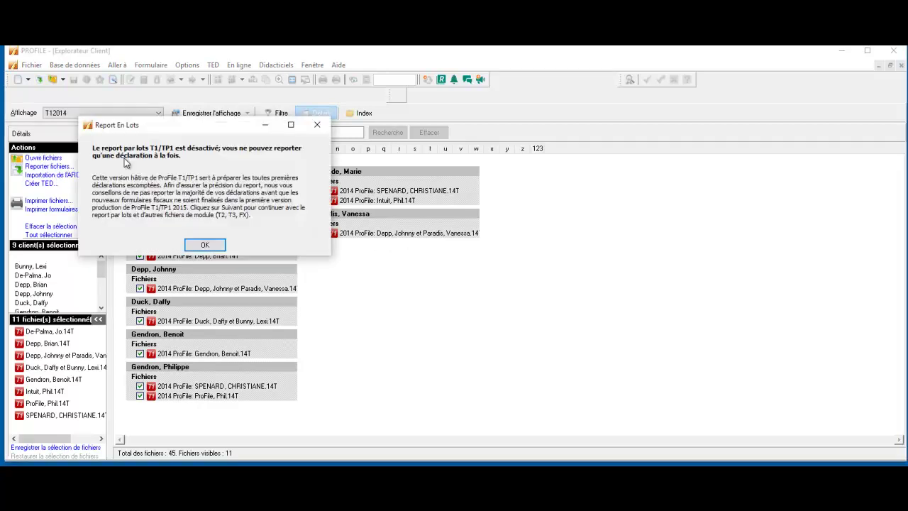
left_click(203, 243)
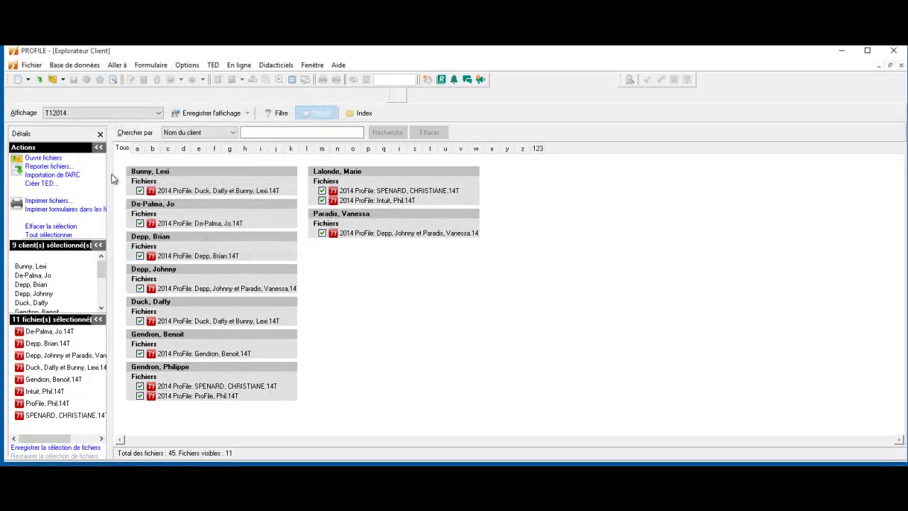
left_click(62, 166)
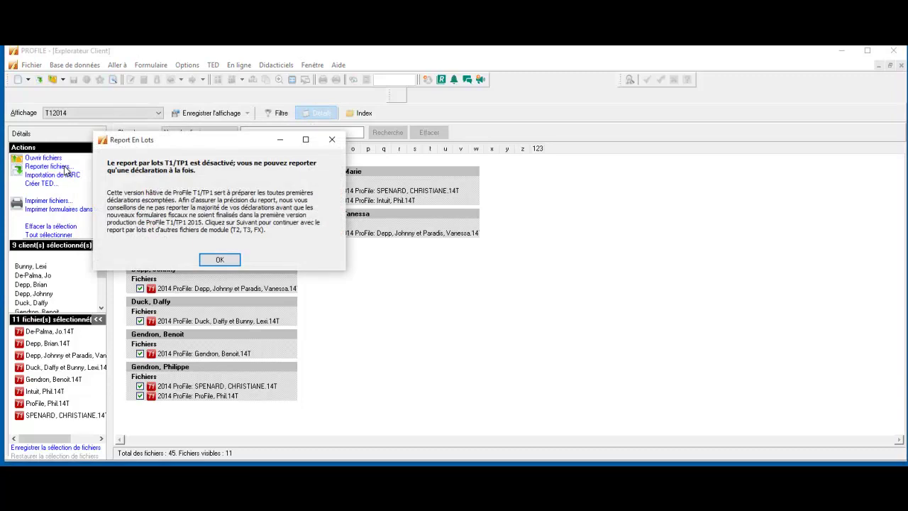
left_click(220, 260)
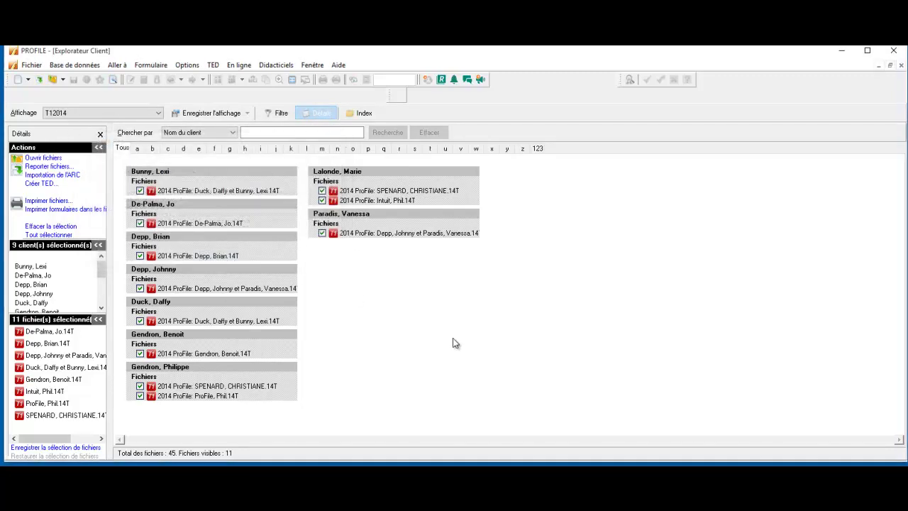
left_click(49, 167)
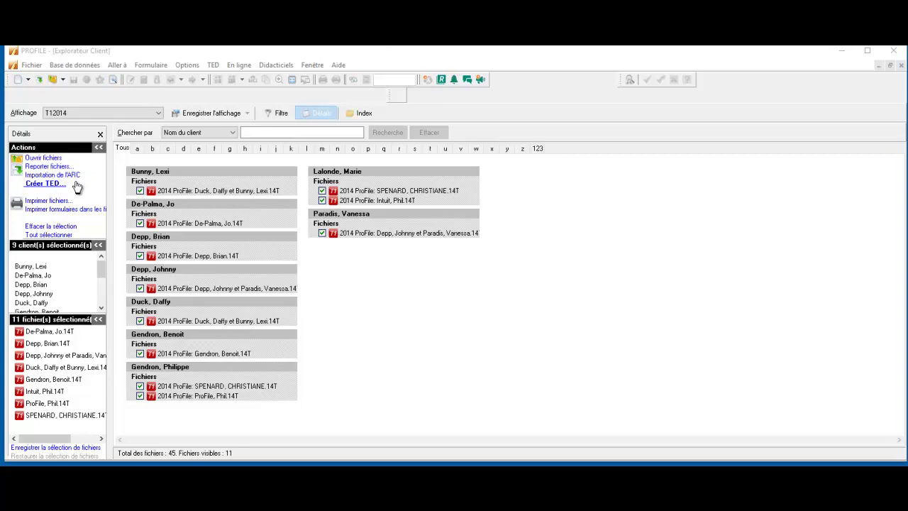
left_click(62, 183)
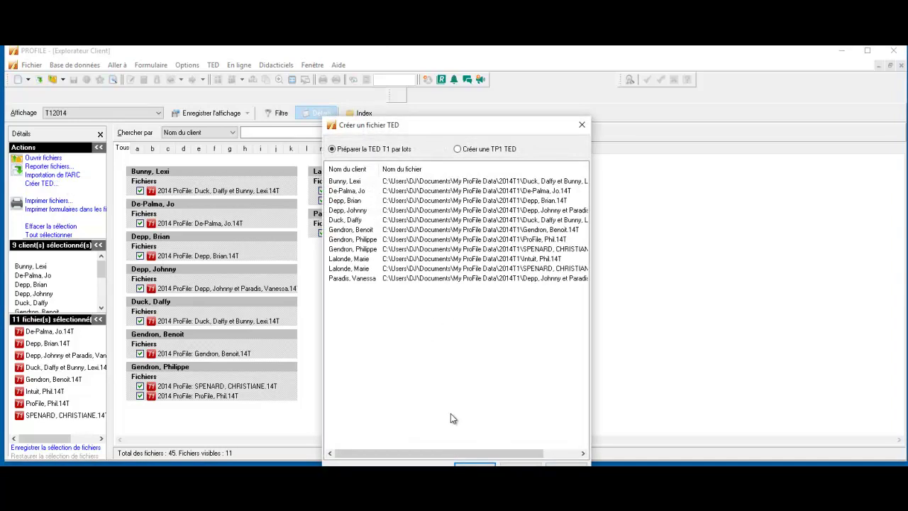
left_click(475, 464)
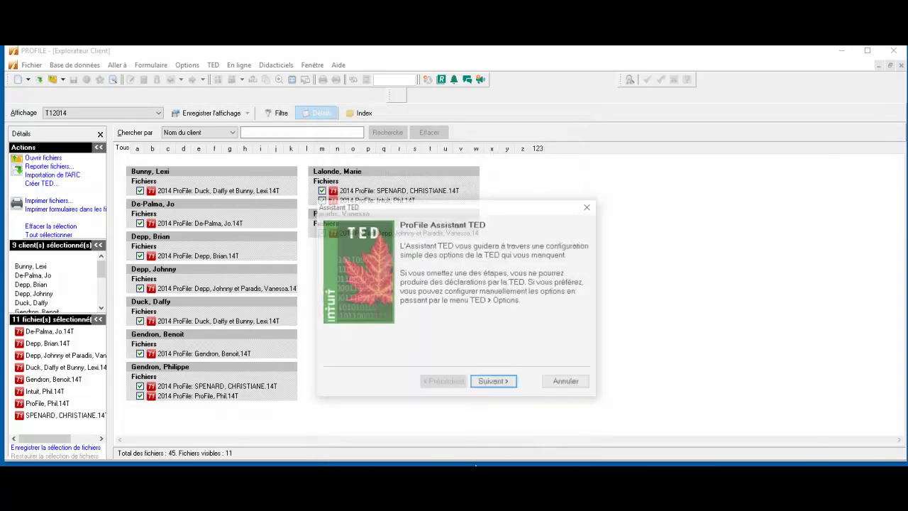
left_click(484, 382)
double_click(538, 256)
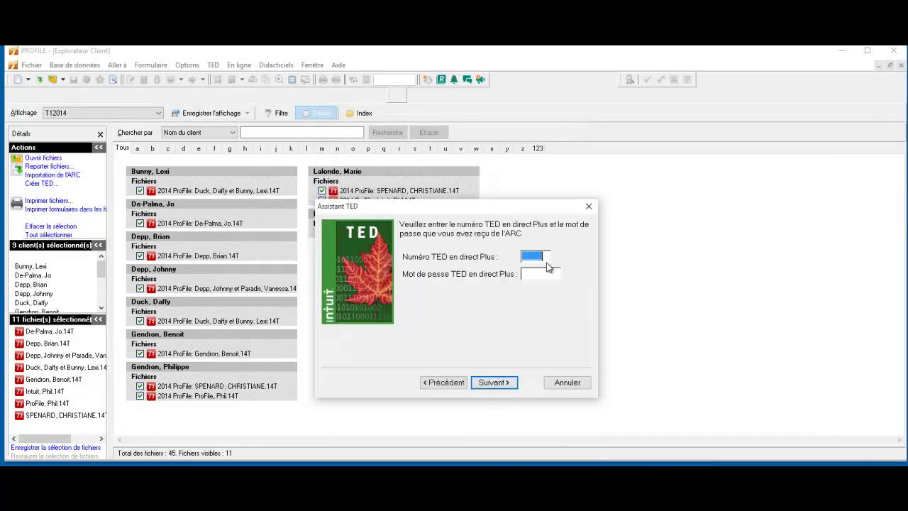
left_click(502, 386)
left_click(526, 306)
double_click(538, 272)
double_click(531, 256)
key("BackSpace")
left_click(589, 207)
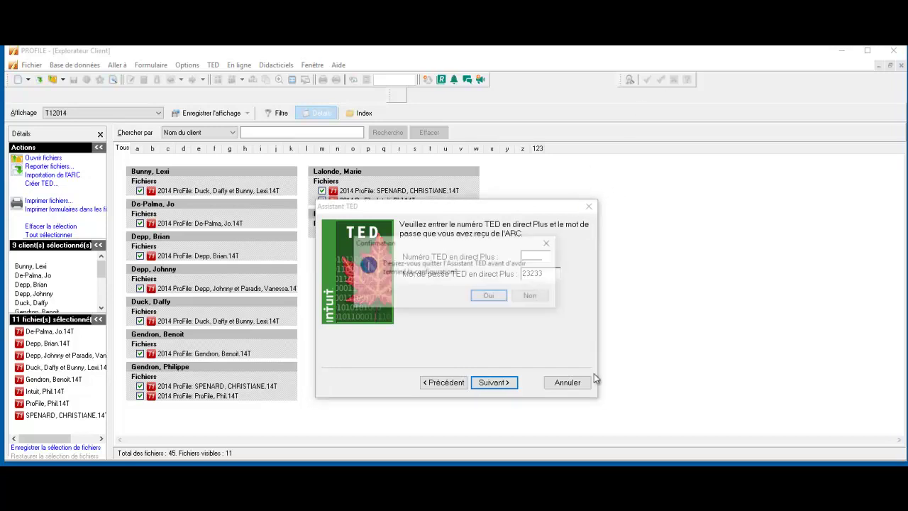
left_click(487, 297)
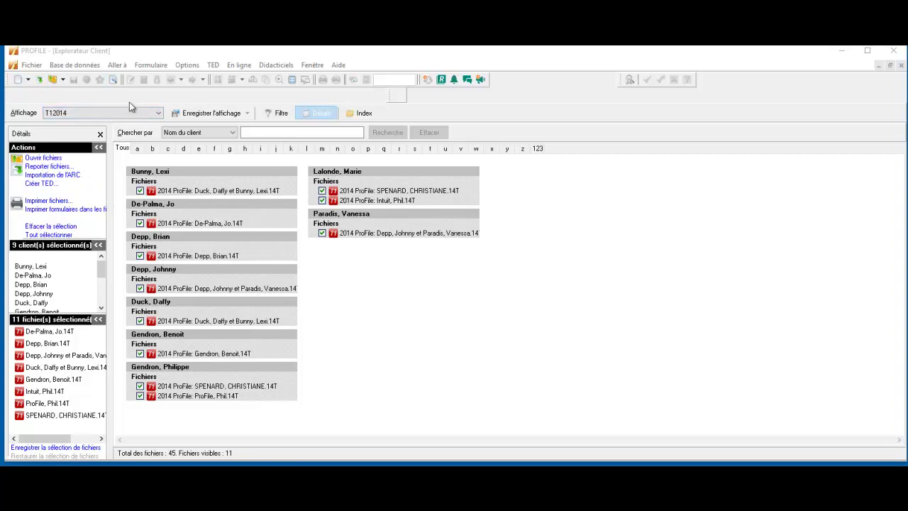
left_click(214, 65)
left_click(213, 65)
left_click(213, 64)
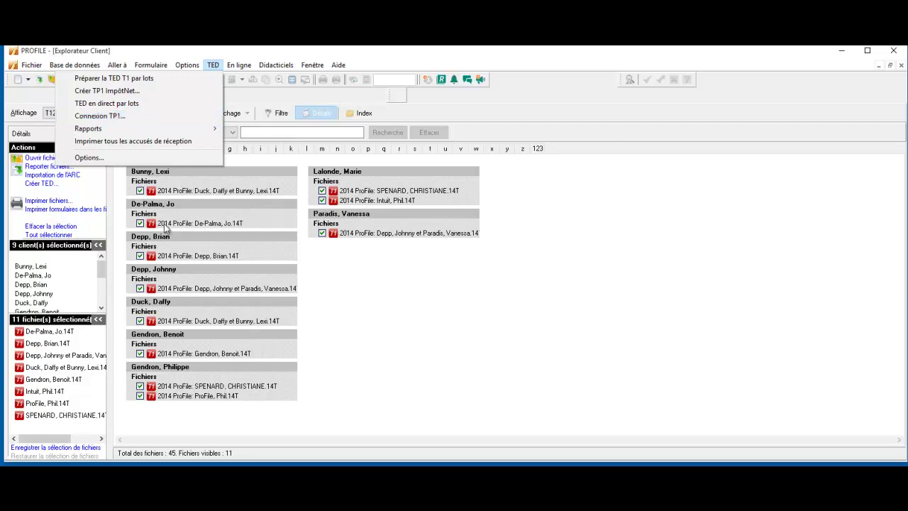
left_click(135, 116)
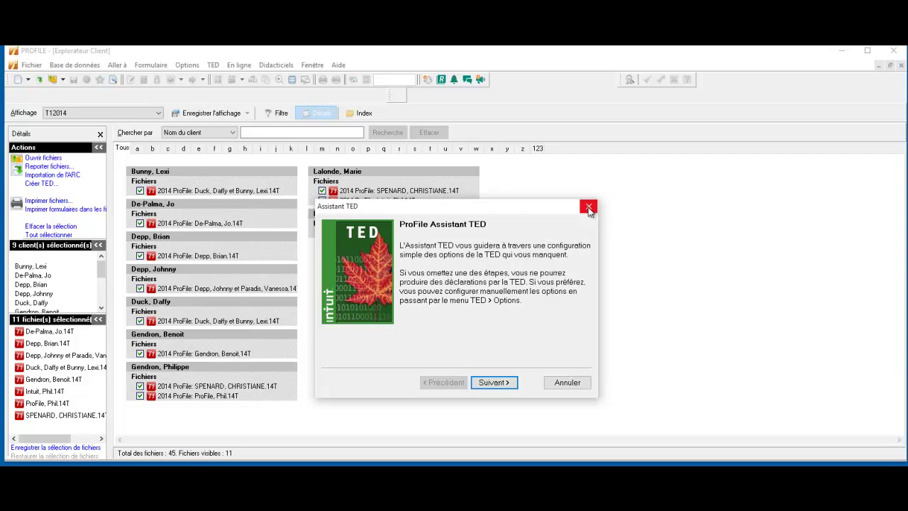
left_click(588, 207)
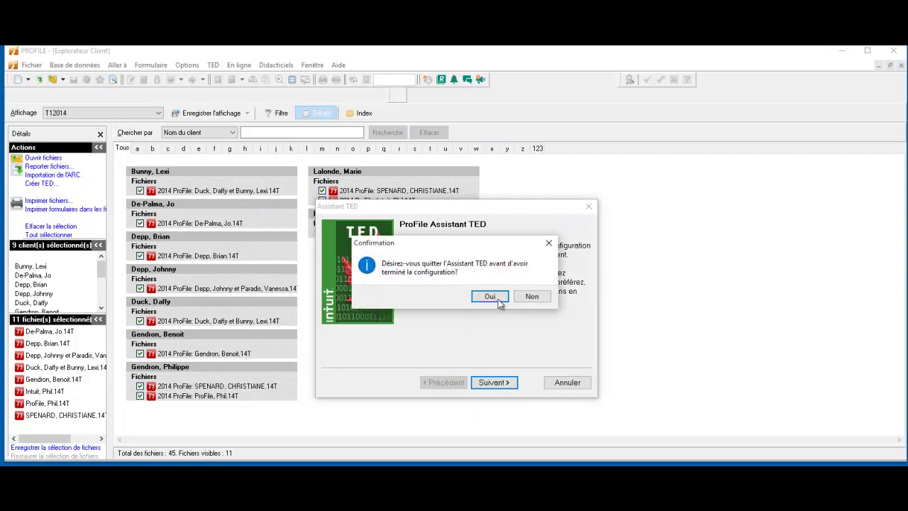
left_click(490, 296)
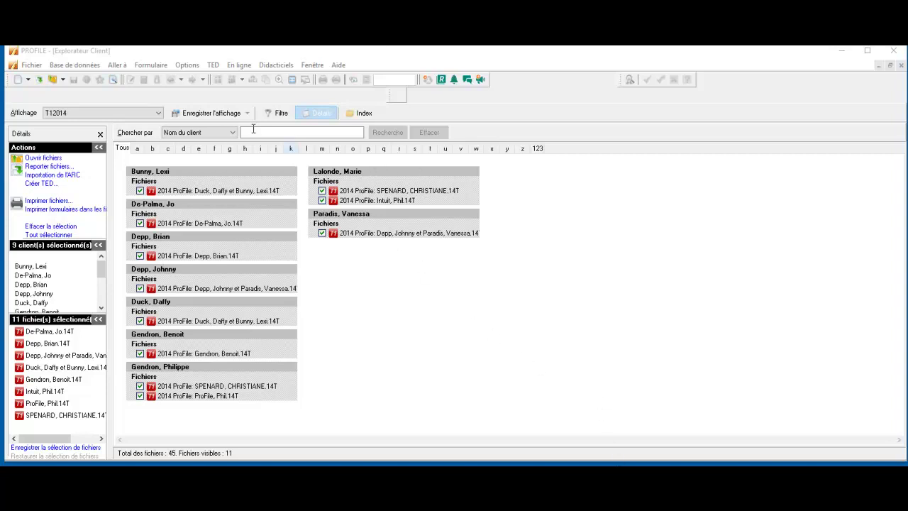
Start exporting the selected client files and open the export options' field list
left_click(81, 65)
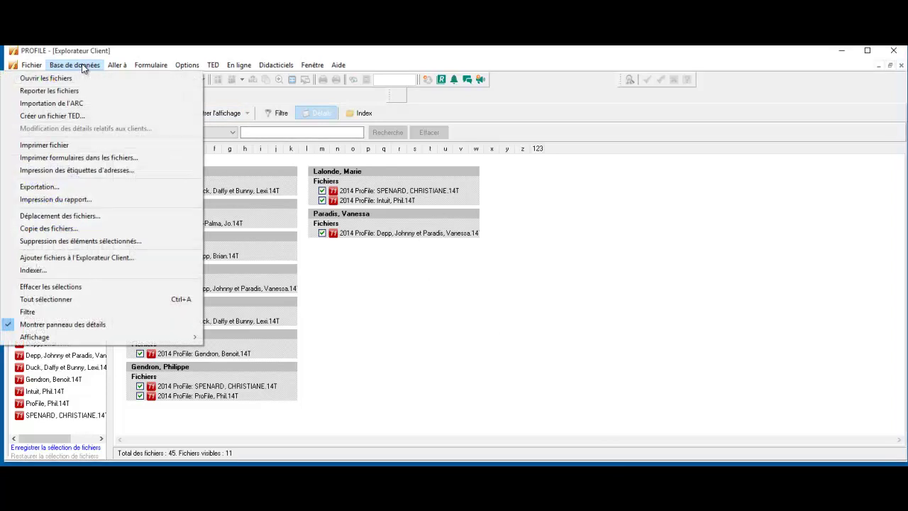
left_click(58, 188)
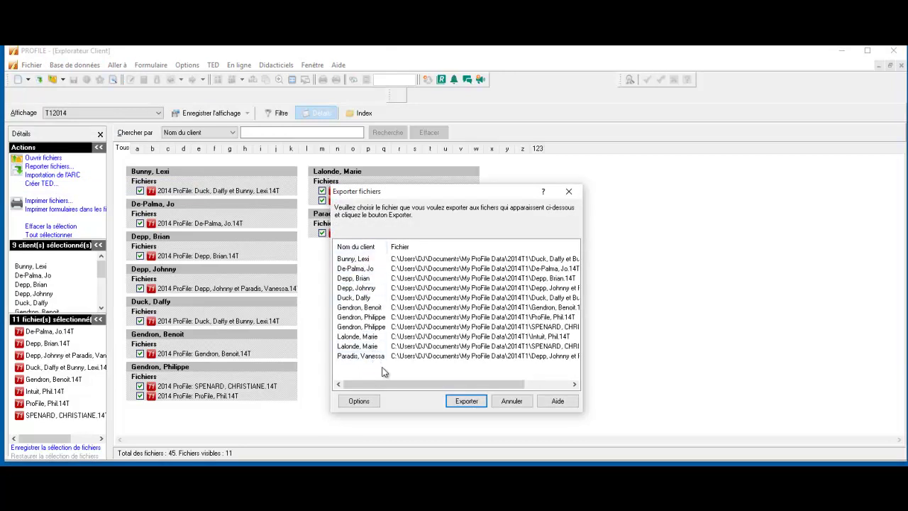
left_click(359, 402)
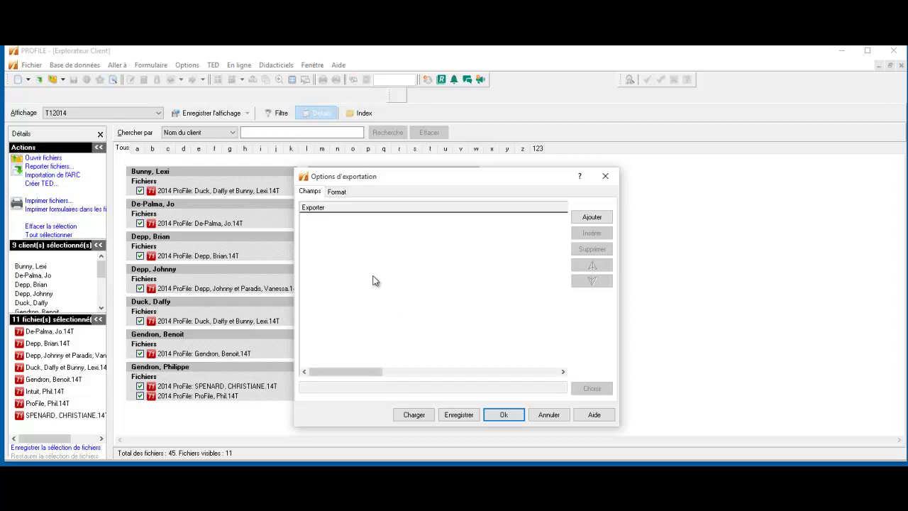
left_click(336, 192)
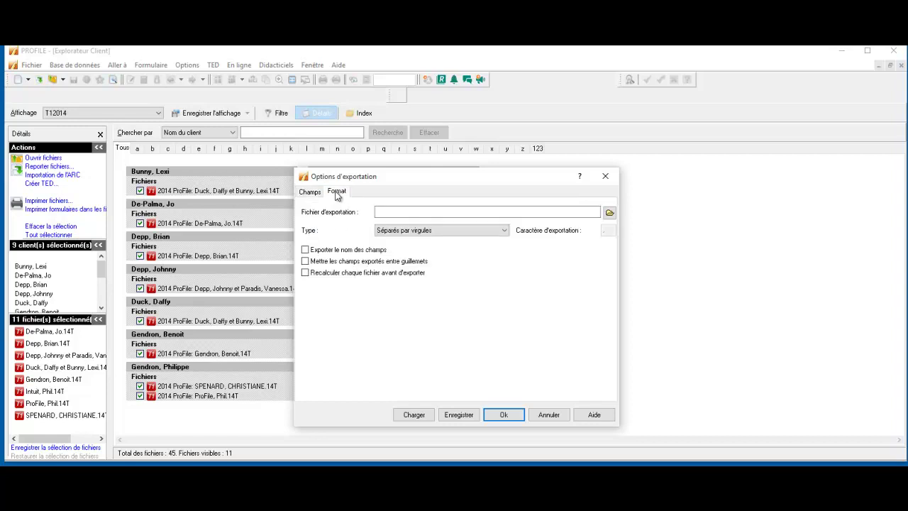
left_click(309, 191)
Add NomDuClient and PrénomDuClient to the fields to export
left_click(588, 221)
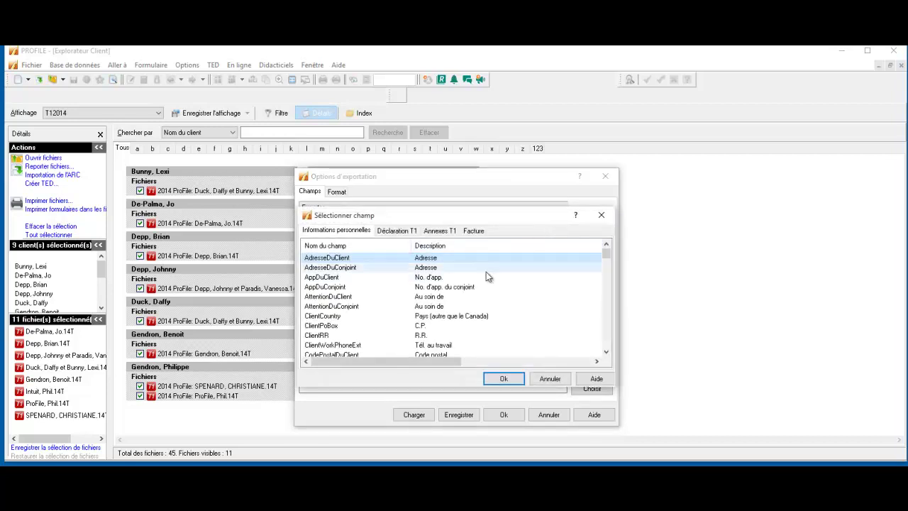
scroll(487, 276, "down", 10)
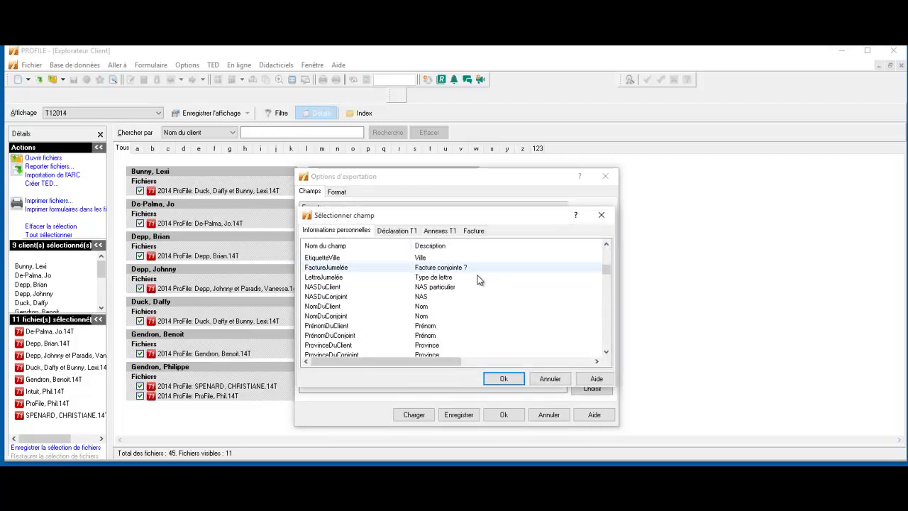
double_click(388, 312)
left_click(588, 218)
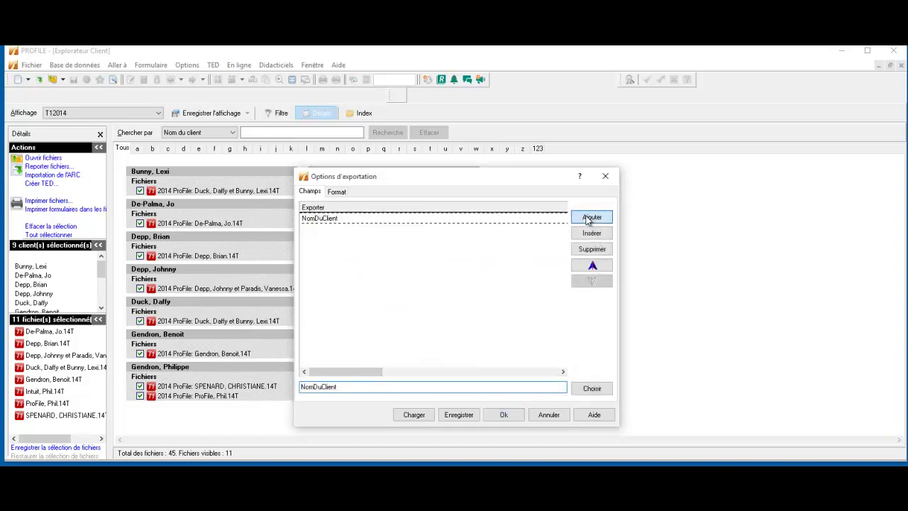
scroll(442, 305, "down", 3)
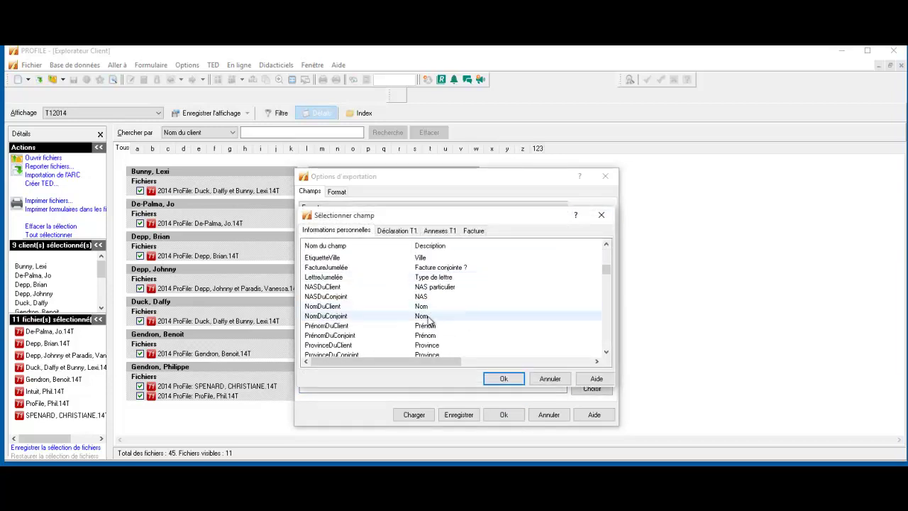
double_click(430, 325)
left_click(588, 217)
Find TéléphoneDuClient in Informations personnelles and add it as the third export field
left_click(586, 217)
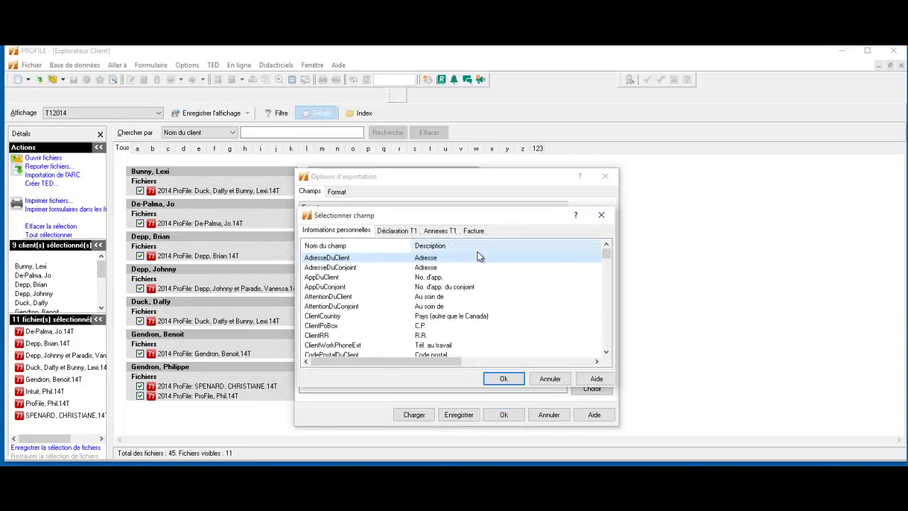
scroll(482, 279, "down", 10)
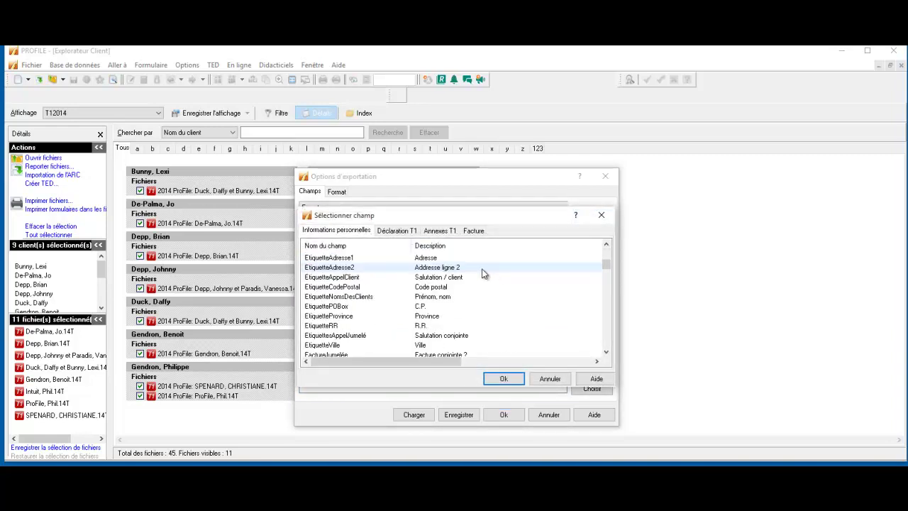
scroll(471, 278, "down", 5)
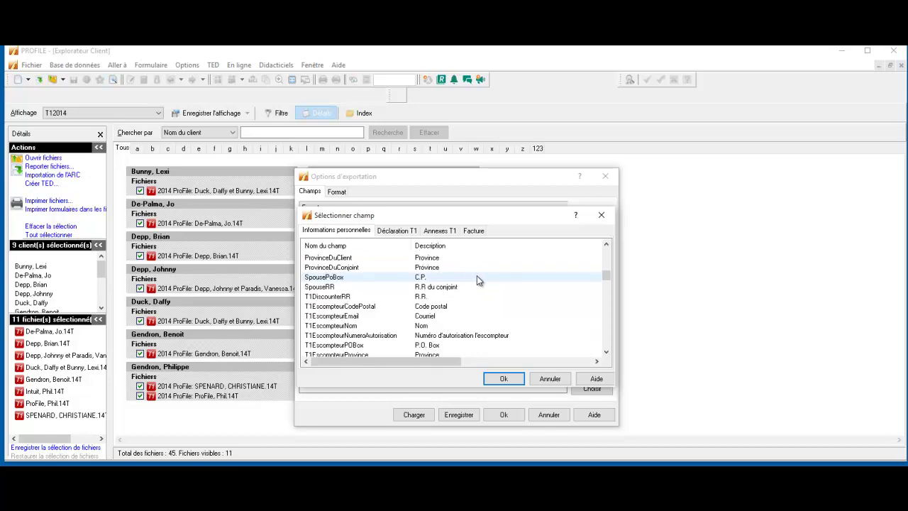
scroll(473, 280, "down", 1)
scroll(473, 280, "down", 3)
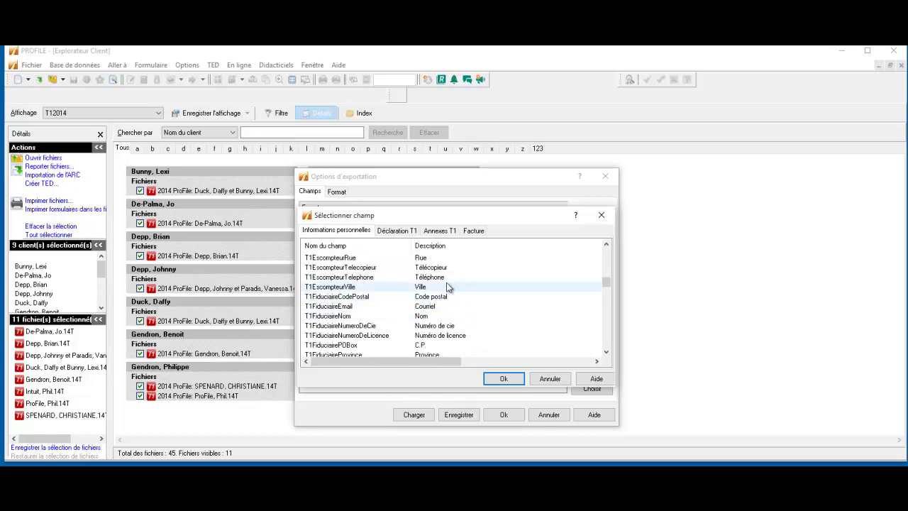
scroll(446, 286, "up", 7)
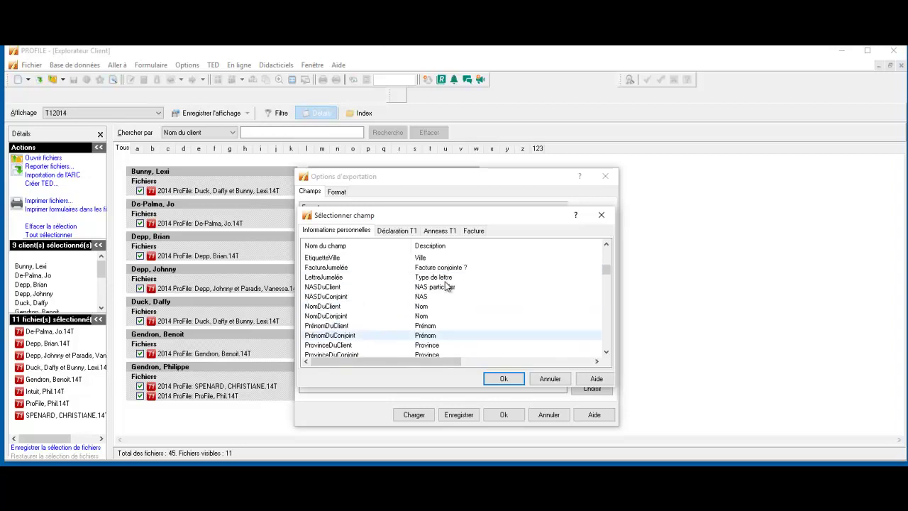
scroll(445, 292, "down", 1)
scroll(376, 319, "up", 2)
scroll(390, 309, "up", 6)
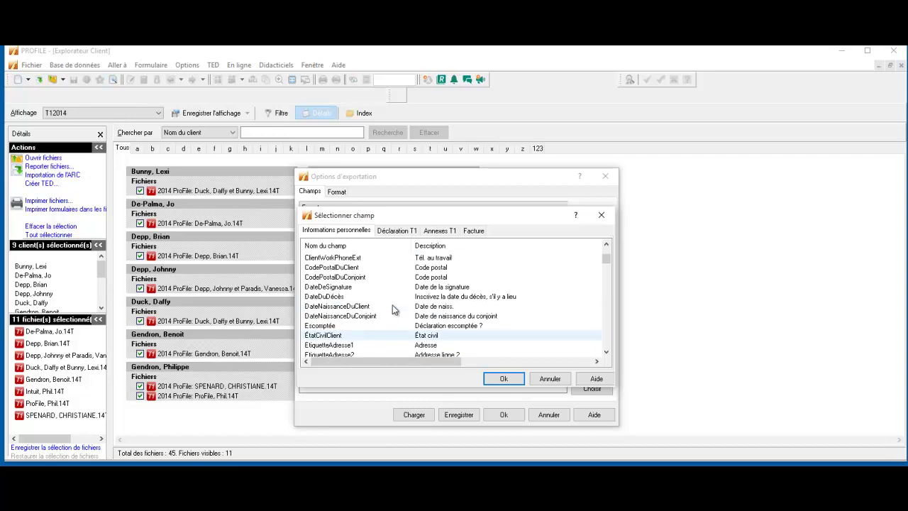
scroll(395, 308, "down", 15)
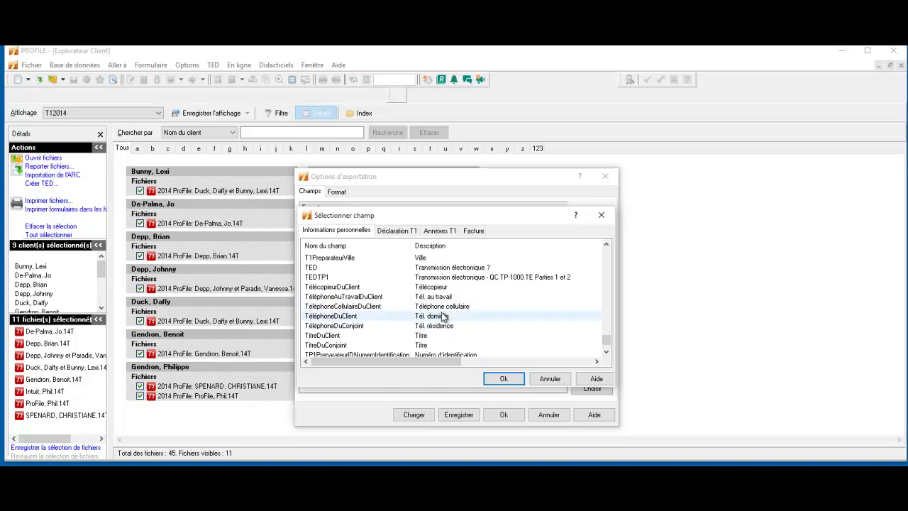
double_click(441, 316)
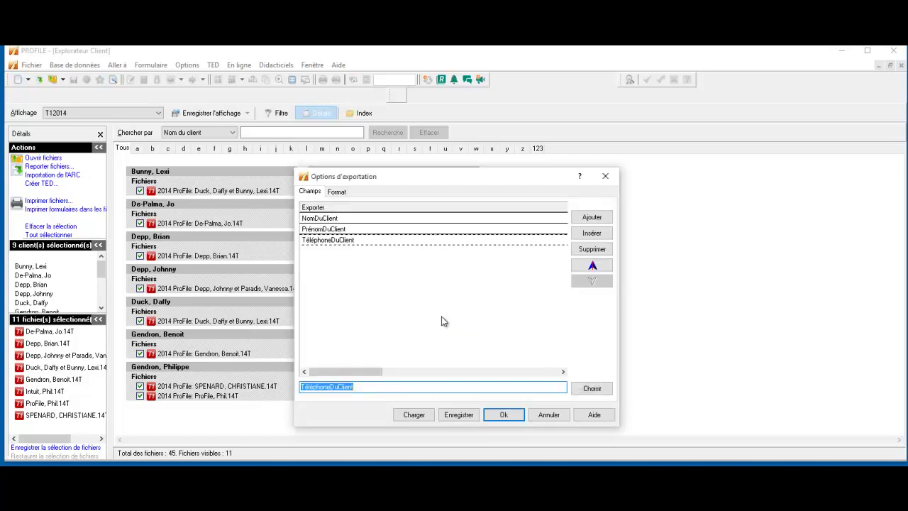
Set the export file to 'fichier exportation' in the My ProFile Data\database folder
left_click(337, 192)
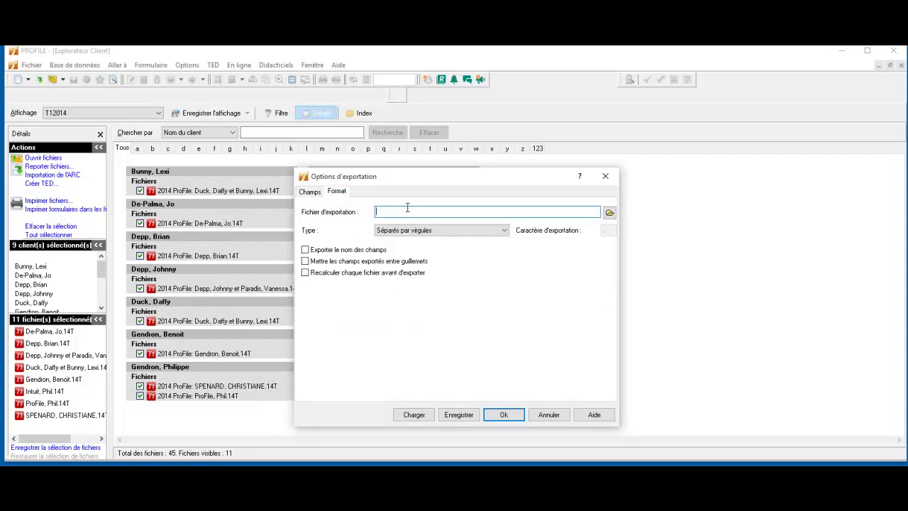
left_click(609, 212)
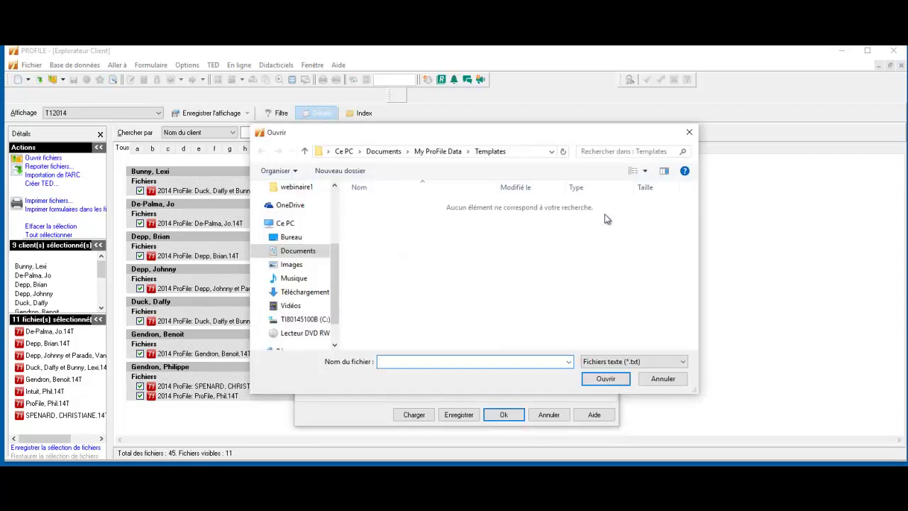
left_click(299, 250)
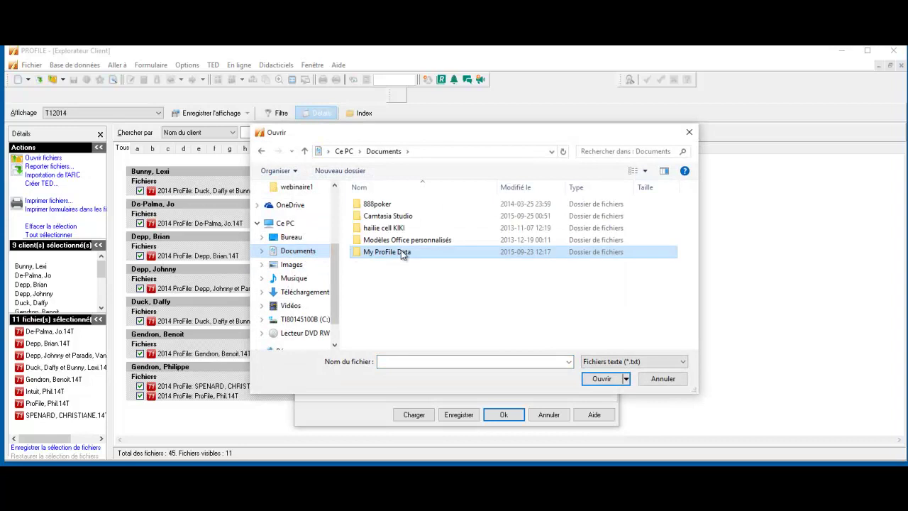
double_click(401, 249)
scroll(402, 258, "down", 10)
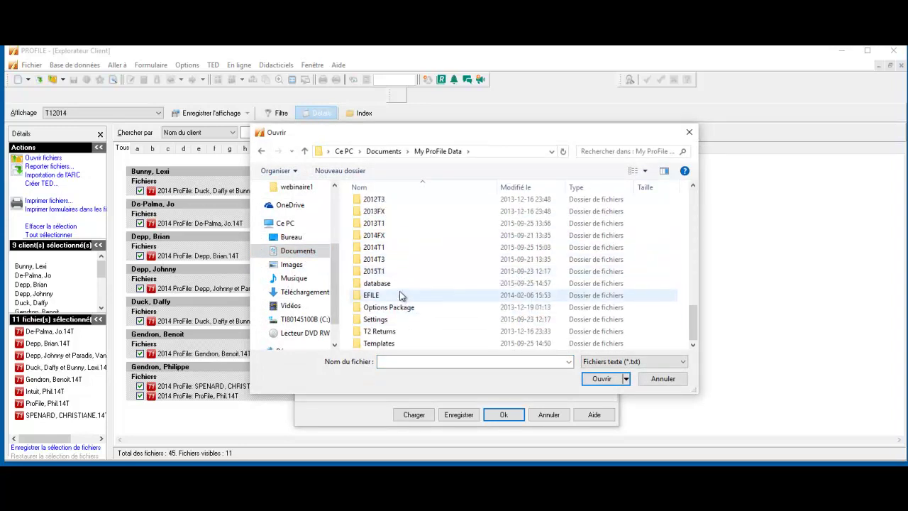
double_click(395, 286)
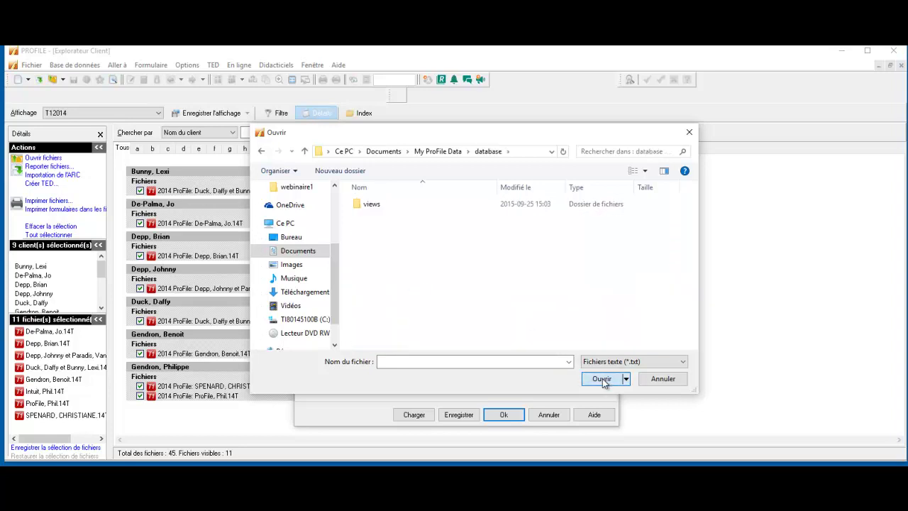
left_click(465, 359)
type("fichier exportation")
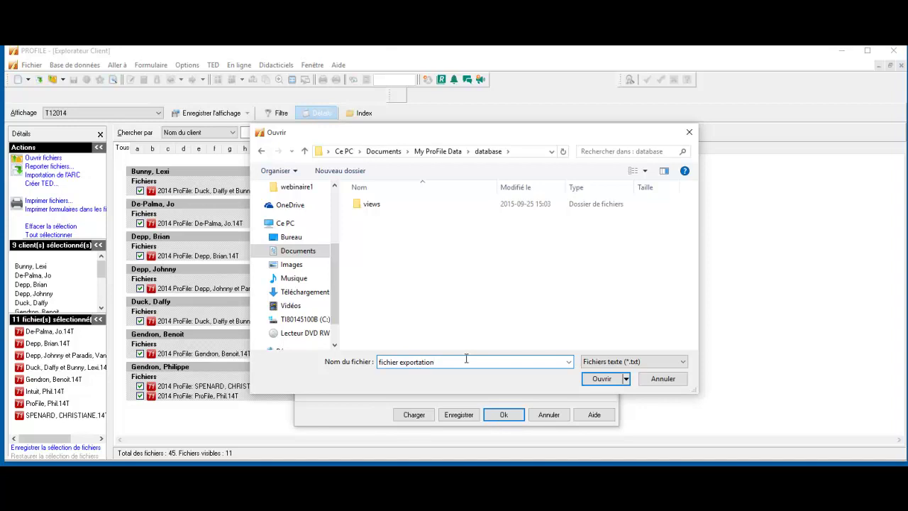
left_click(594, 376)
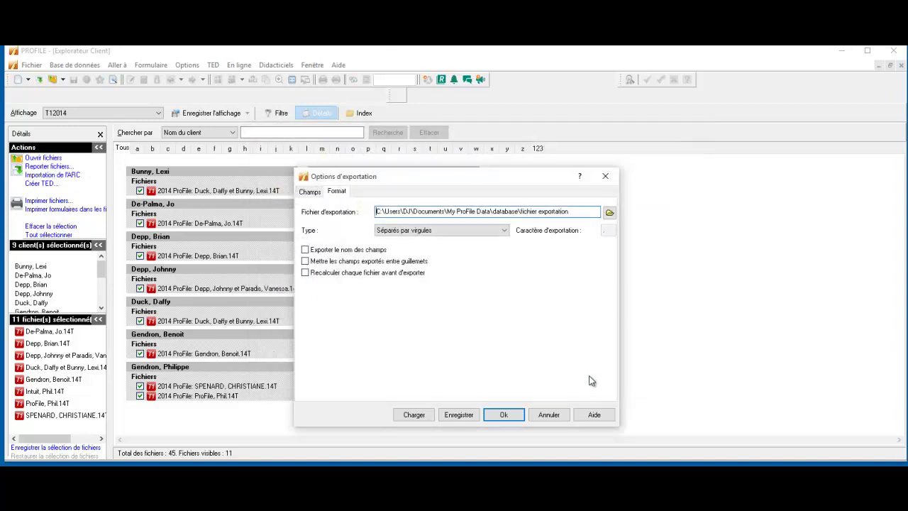
Include field names and use tab separators, then save these options as 'exportation'
left_click(305, 250)
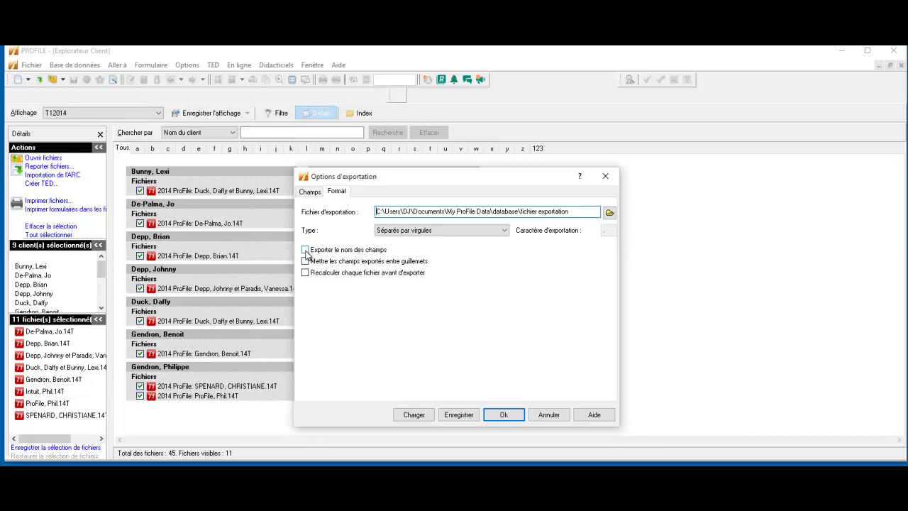
left_click(467, 231)
left_click(426, 247)
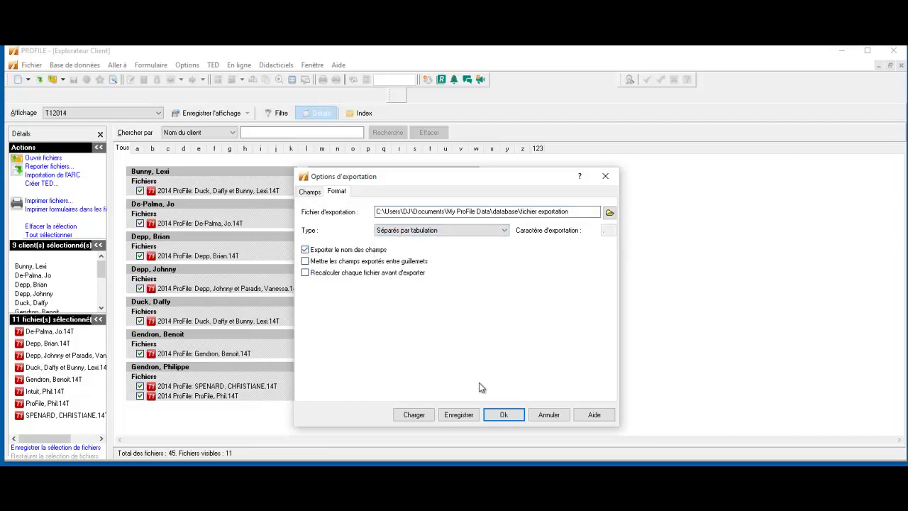
left_click(501, 416)
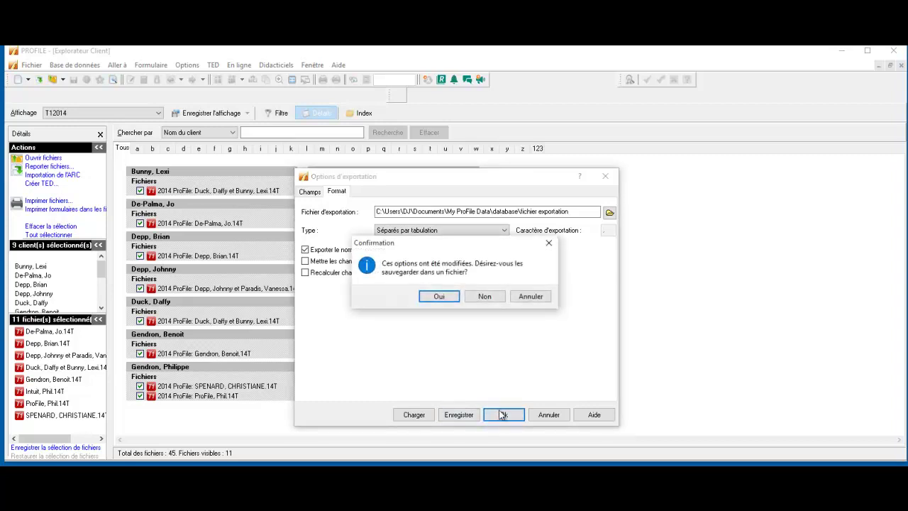
left_click(439, 296)
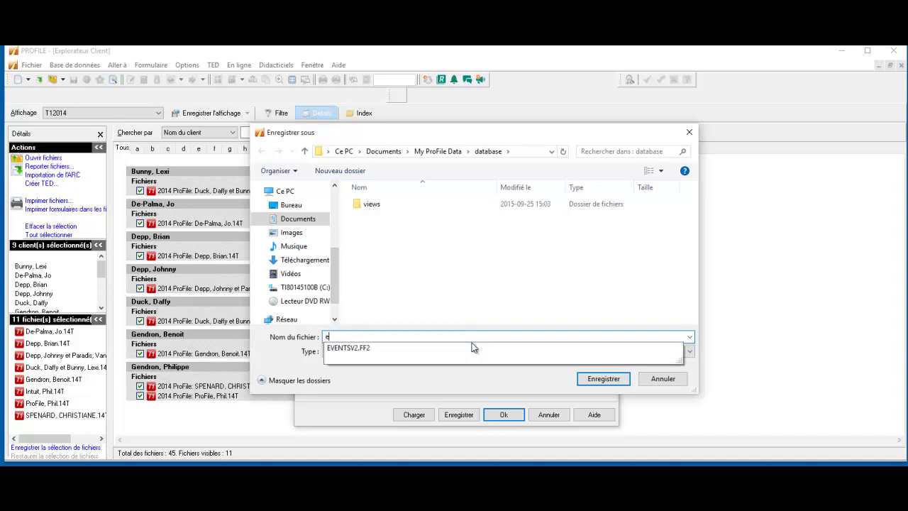
type("exportation")
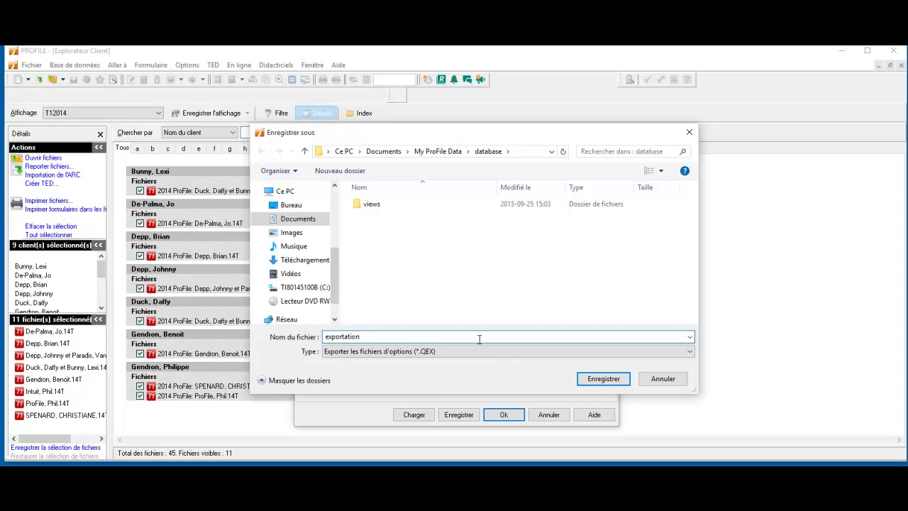
left_click(602, 381)
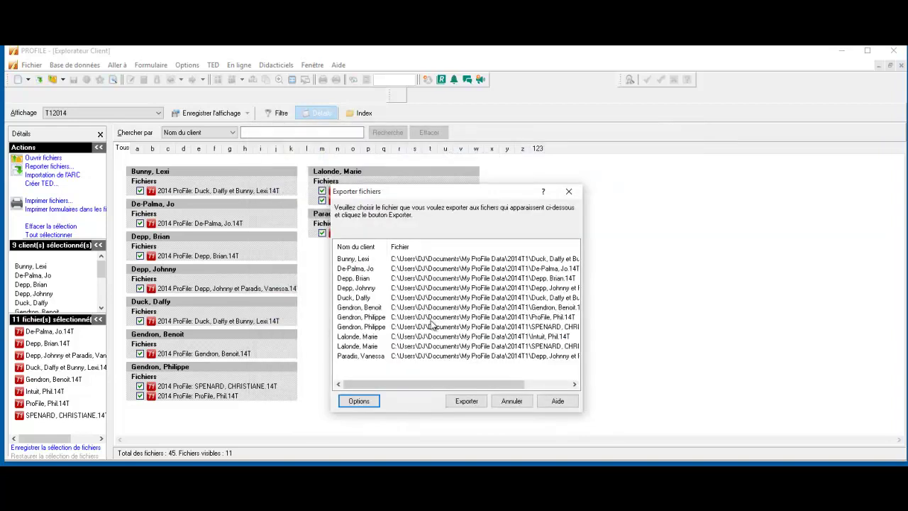
Export the 11 listed client files to 'fichier exportation'
left_click(465, 401)
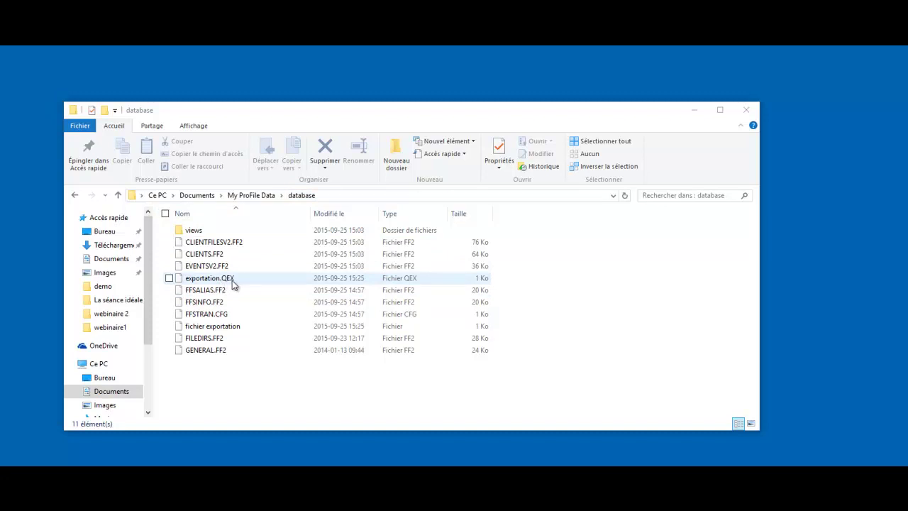
Rename the export file to 'fichier exportation.xls' and open it in Excel
right_click(221, 331)
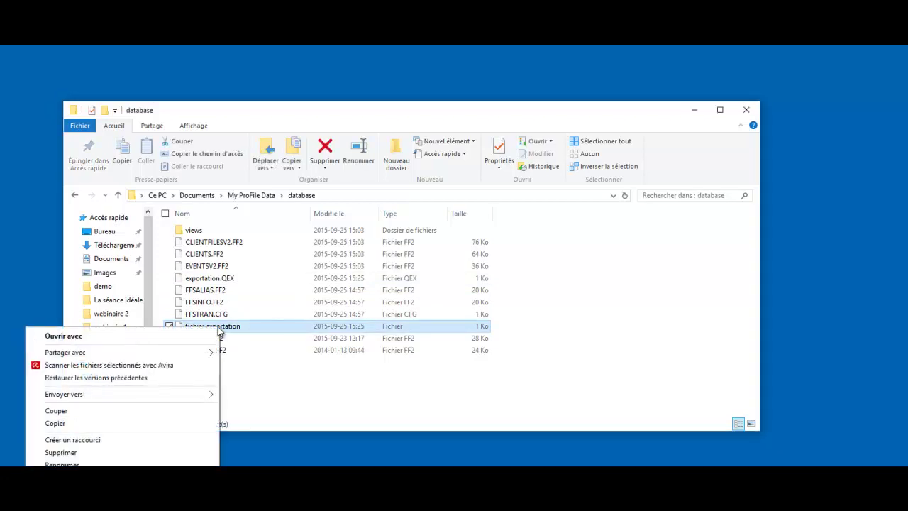
left_click(132, 462)
left_click(248, 324)
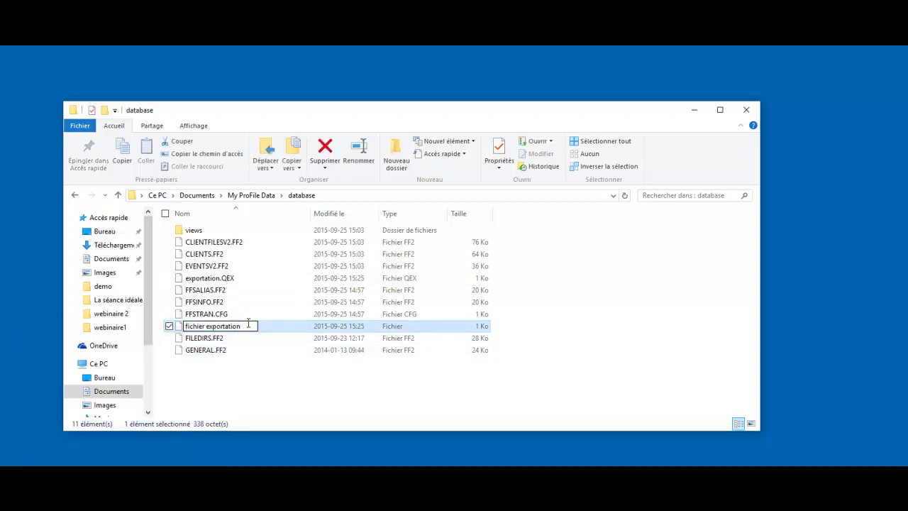
type(".xls")
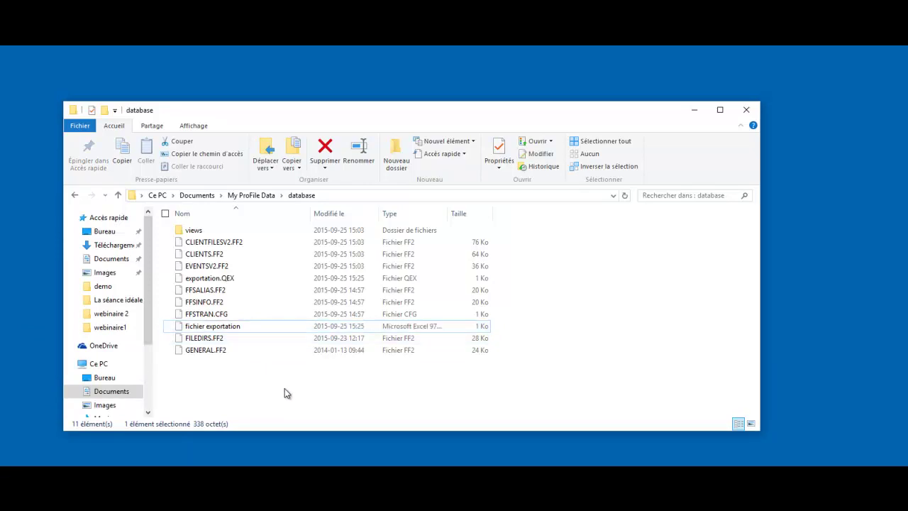
left_click(284, 388)
left_click(218, 327)
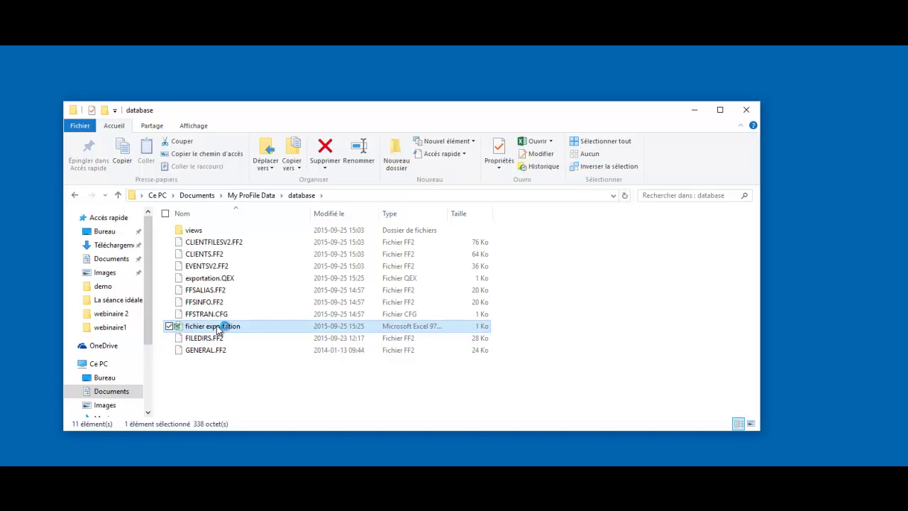
double_click(218, 327)
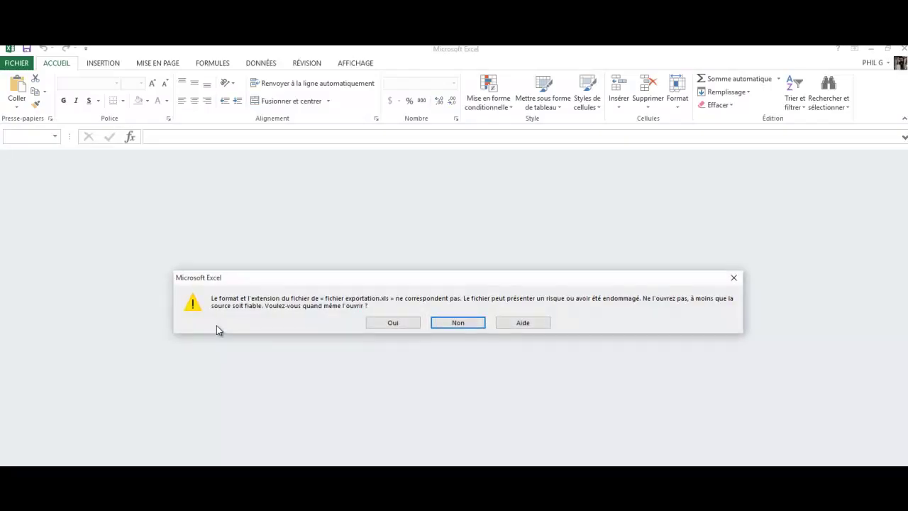
Open the file despite the format warning, dismiss the subscription notice, and widen column A
left_click(394, 323)
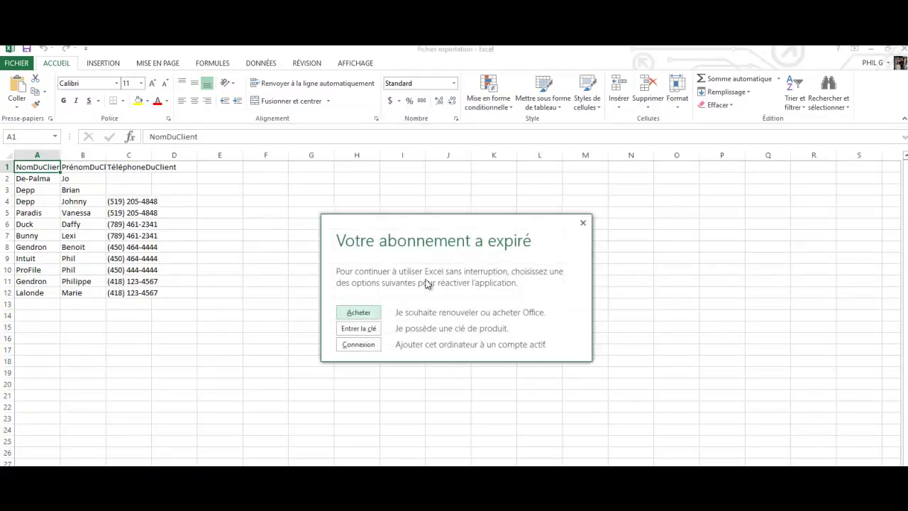
left_click(585, 221)
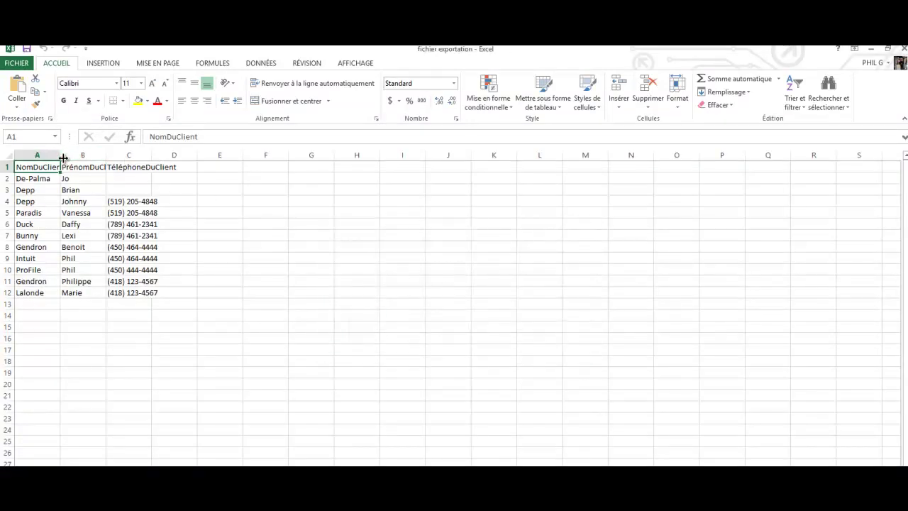
left_click_drag(64, 174, 225, 173)
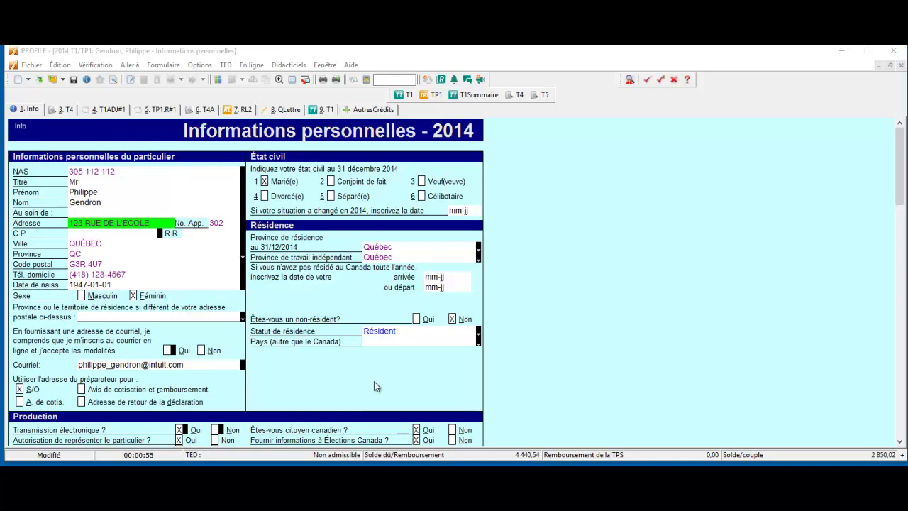
In Options > Facturation, change the 2014 T1/TP1 invoice from Détaillée to Brève
left_click(199, 64)
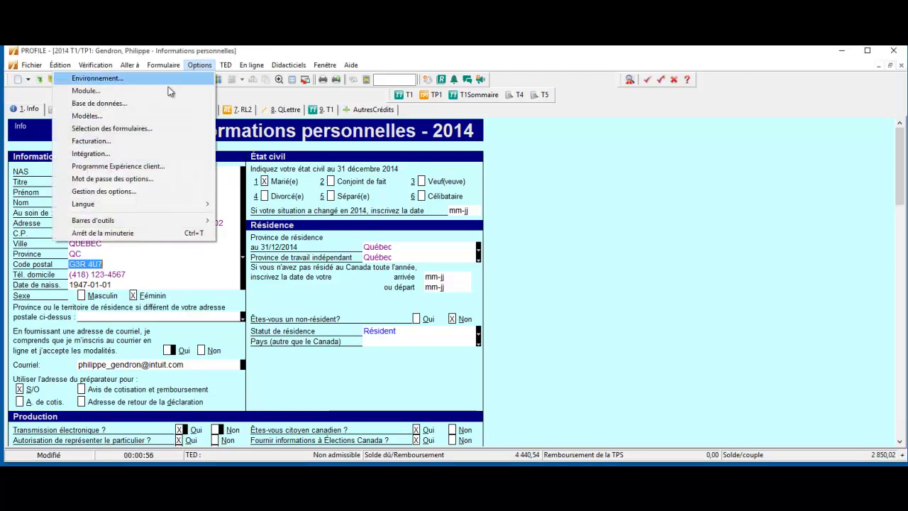
left_click(143, 140)
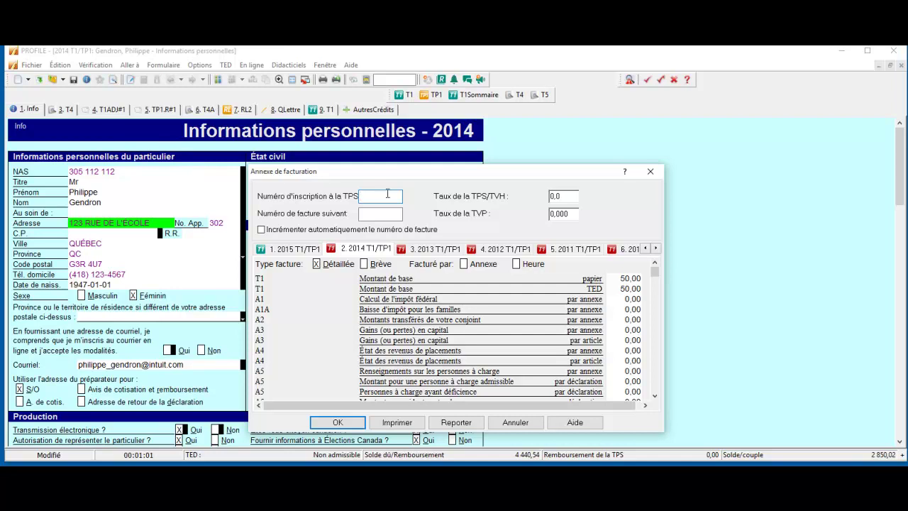
left_click(366, 214)
left_click(561, 197)
left_click(572, 213)
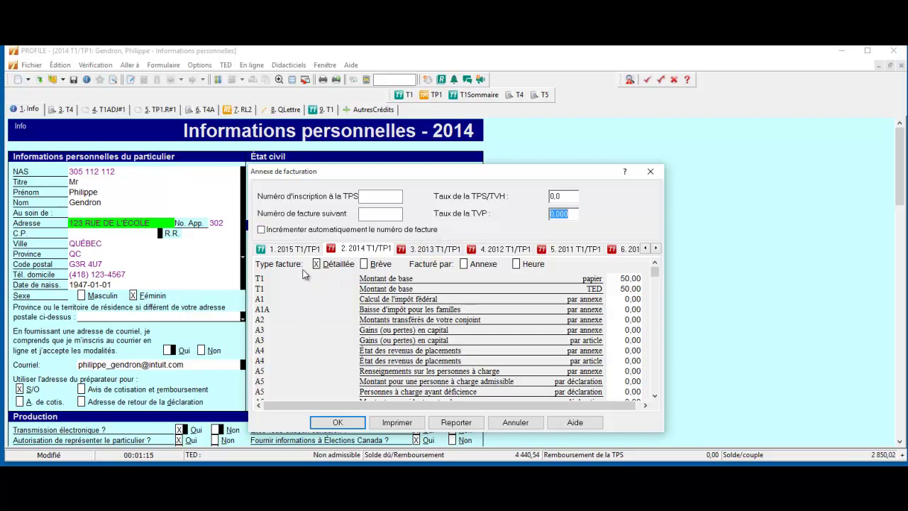
left_click(366, 265)
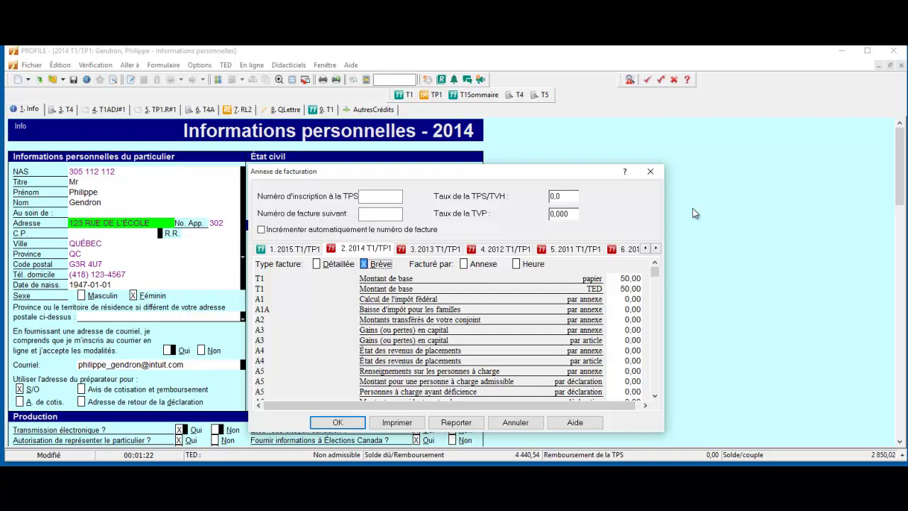
left_click(650, 171)
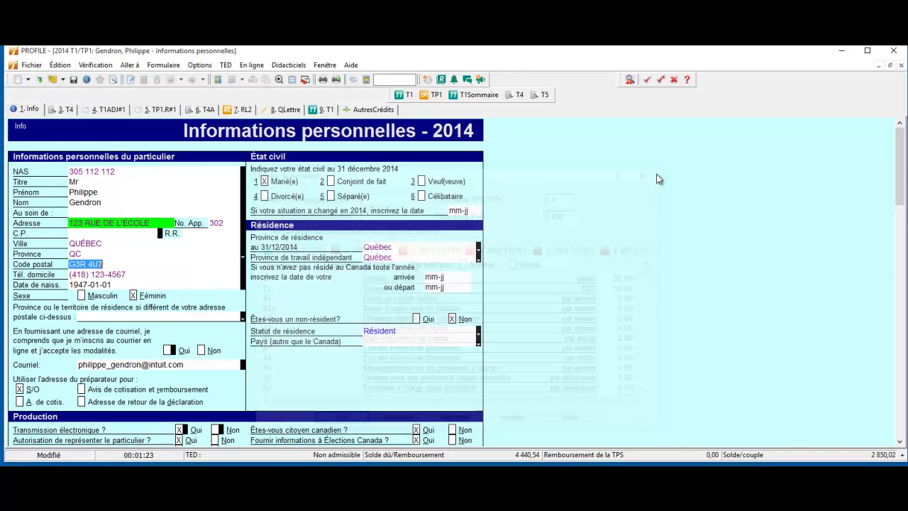
Turn on the timer in the environment options and close them with OK
left_click(200, 65)
left_click(198, 79)
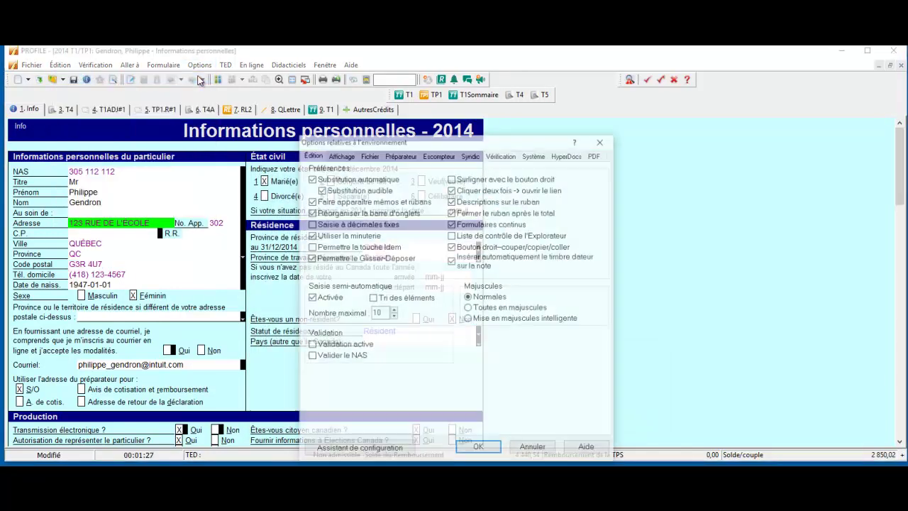
left_click(310, 239)
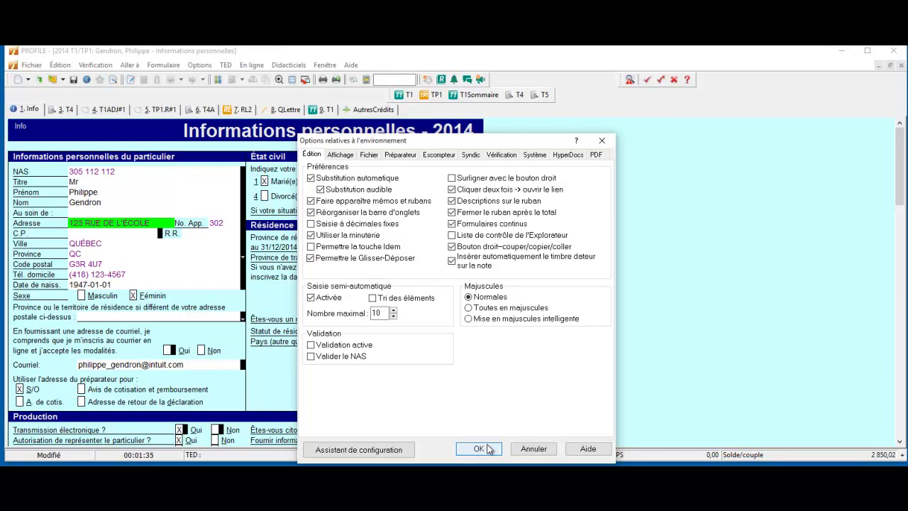
left_click(479, 448)
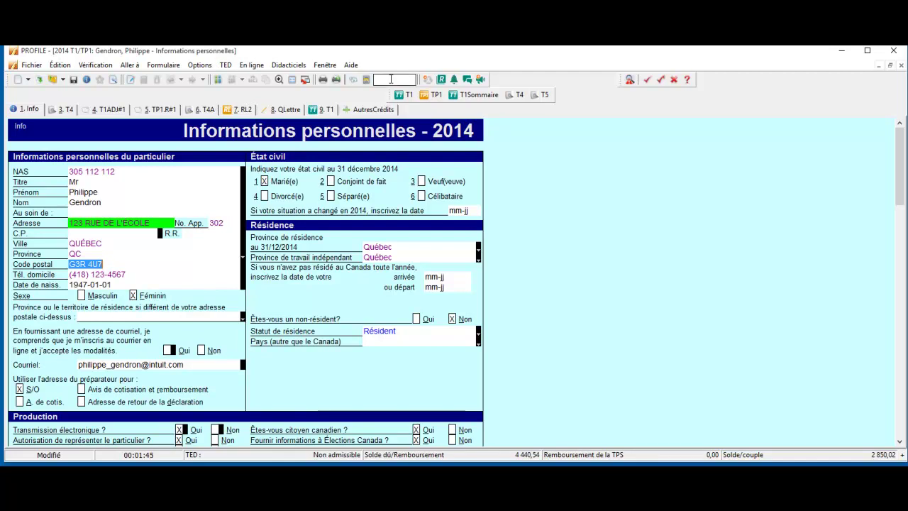
Switch billing to Annexe with a 50,00 fee for the T2125 business statement
left_click(197, 65)
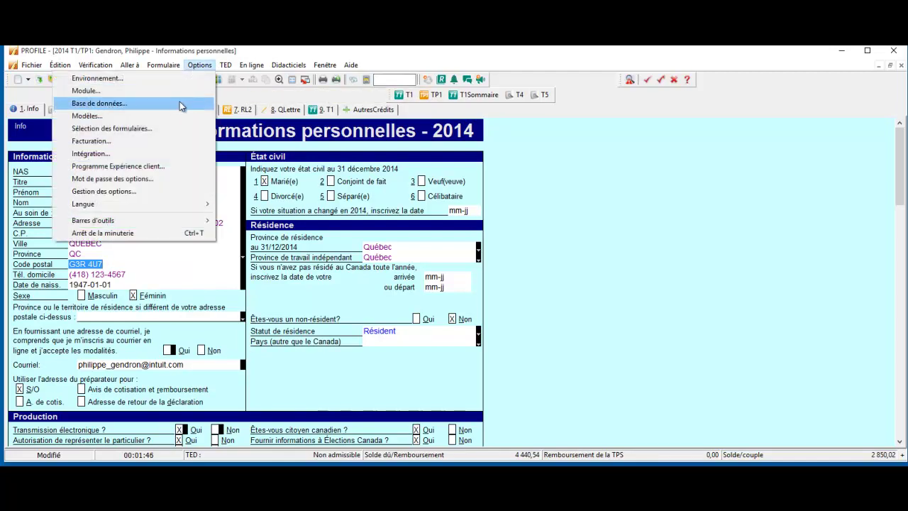
left_click(166, 141)
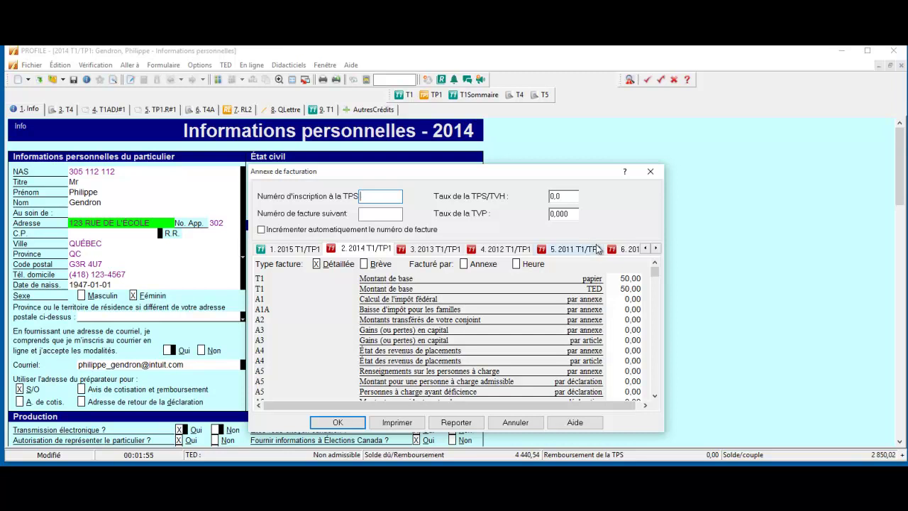
left_click(488, 266)
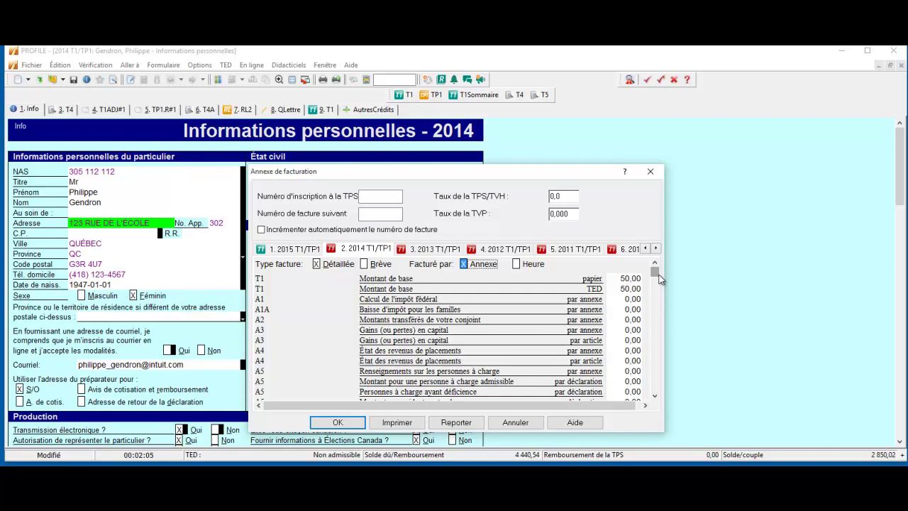
left_click_drag(654, 280, 653, 322)
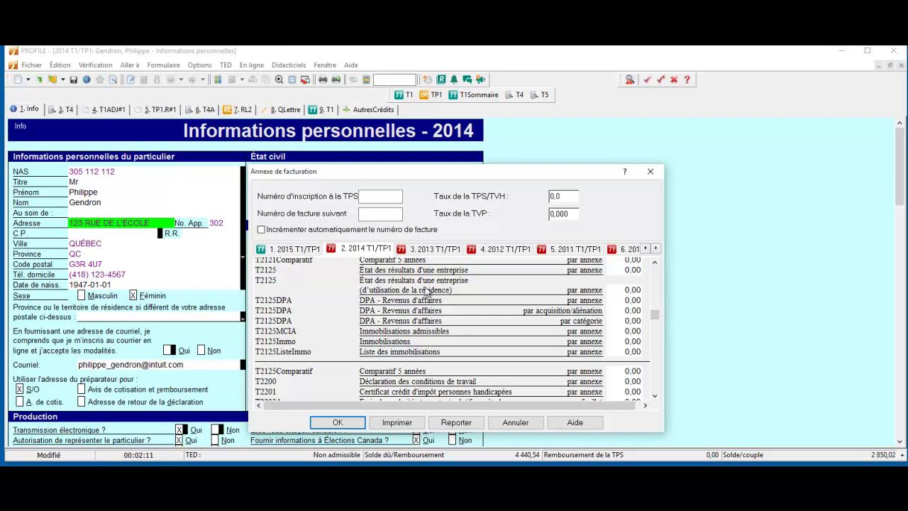
left_click(628, 270)
type("50")
left_click(632, 310)
scroll(445, 382, "up", 6)
scroll(445, 382, "up", 6)
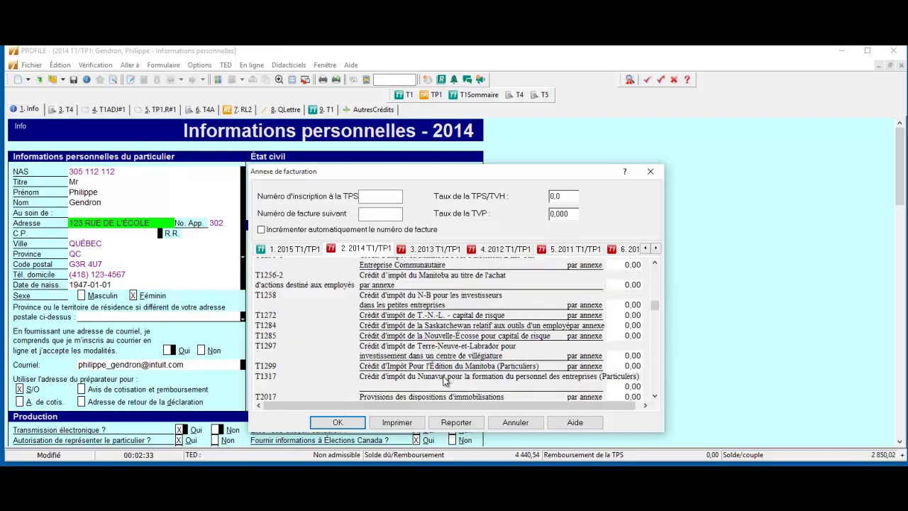
scroll(444, 382, "up", 6)
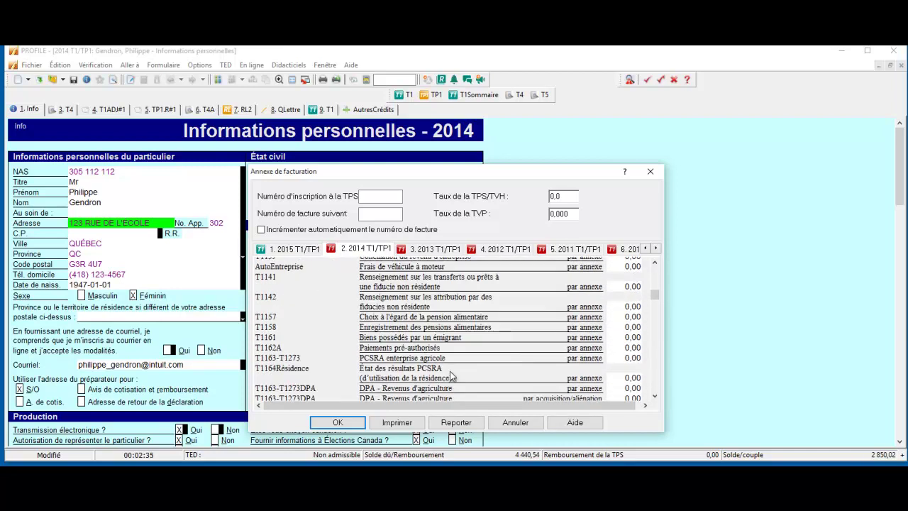
left_click(337, 422)
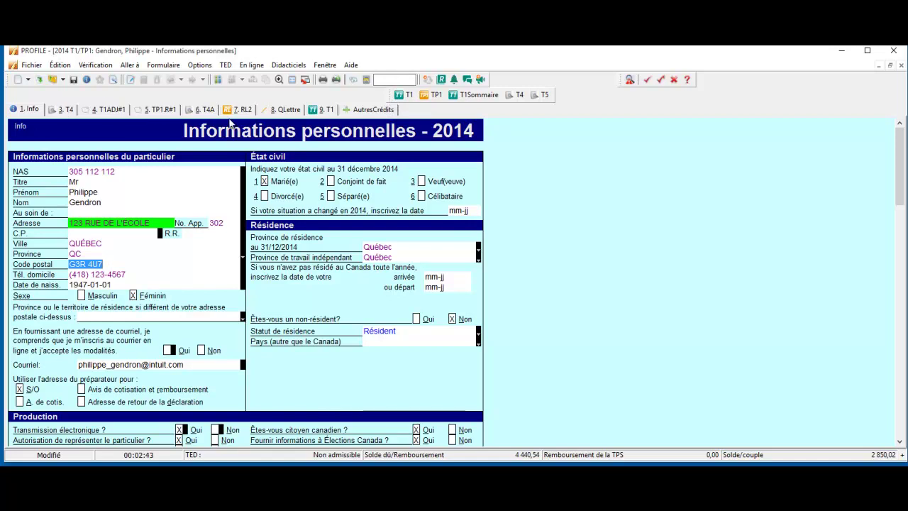
Go to the T4 slip form, then reopen and close the billing schedule unchanged
left_click(106, 112)
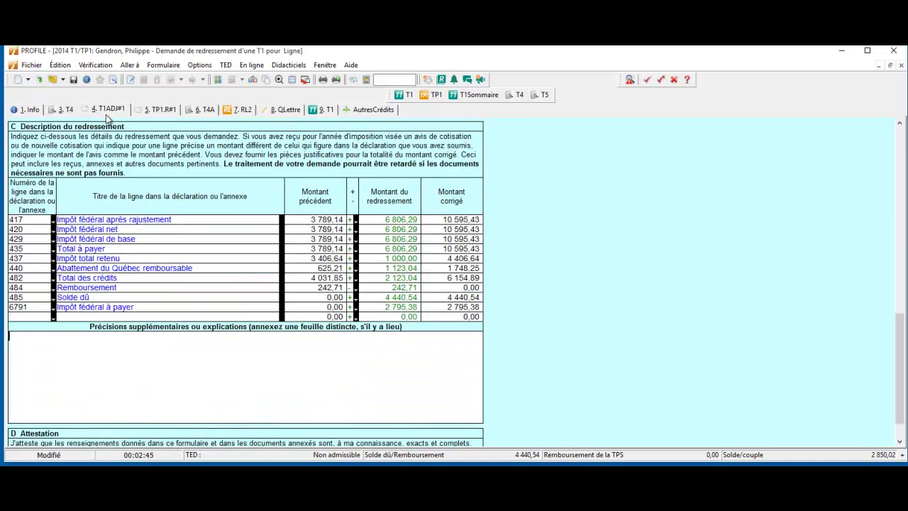
left_click(64, 110)
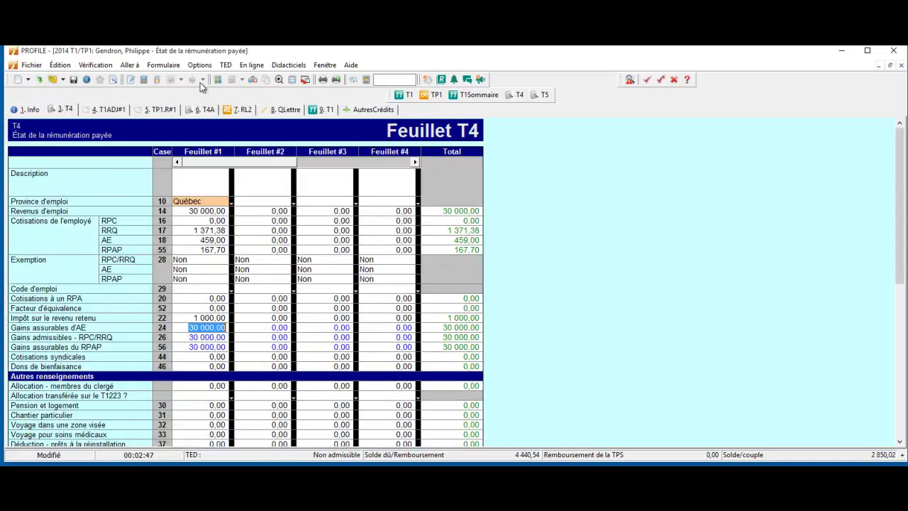
left_click(193, 65)
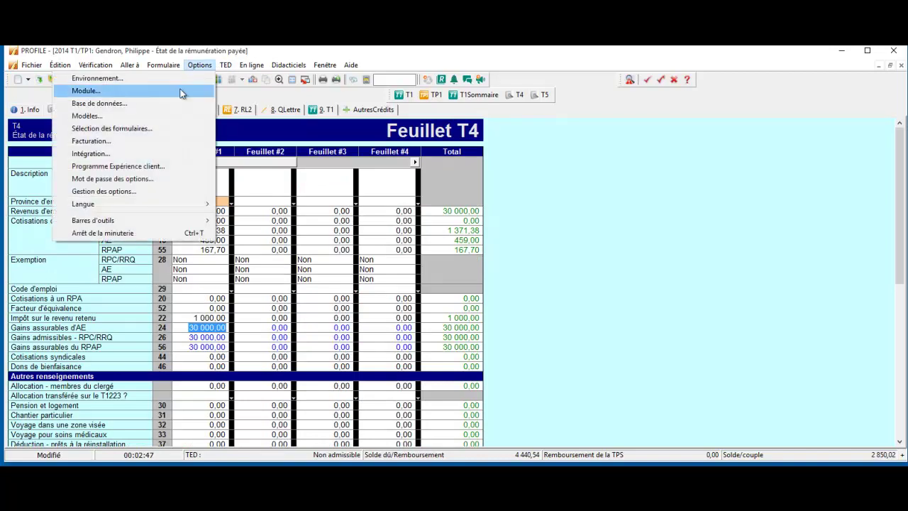
left_click(147, 139)
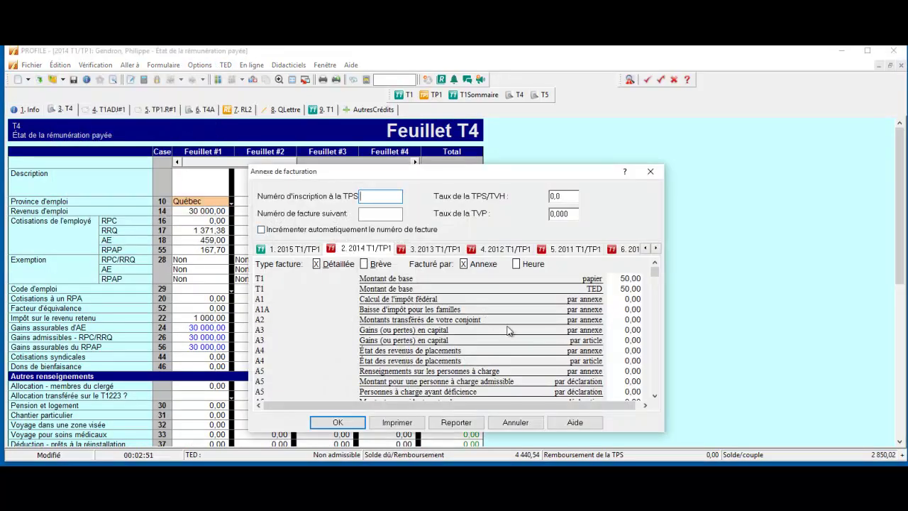
left_click_drag(653, 272, 654, 307)
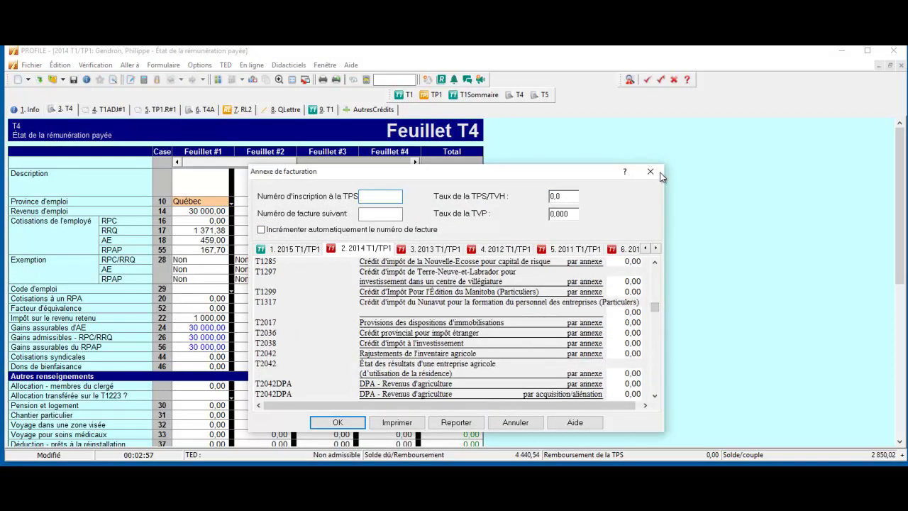
left_click(649, 171)
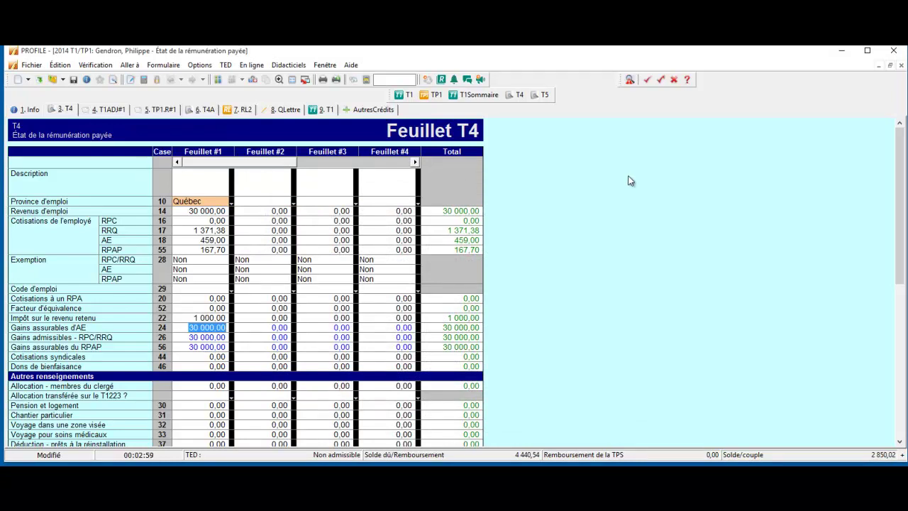
Open Facturation détaillée via 'facturation' search, switch it to Brève, and check the 100.00 total
left_click(395, 80)
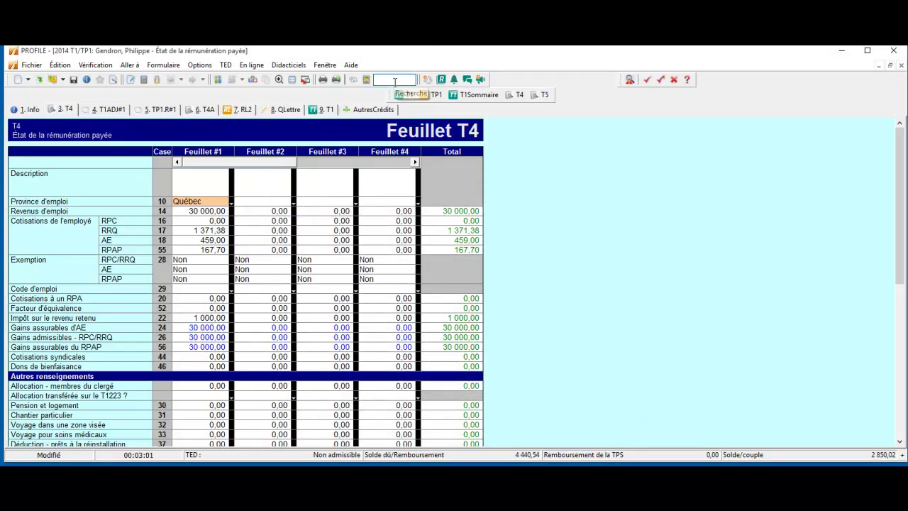
type("facturation")
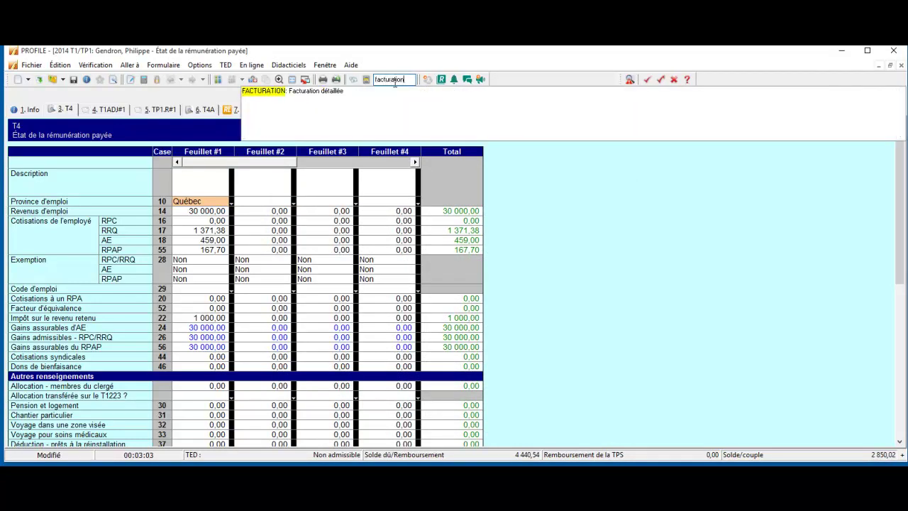
left_click(322, 91)
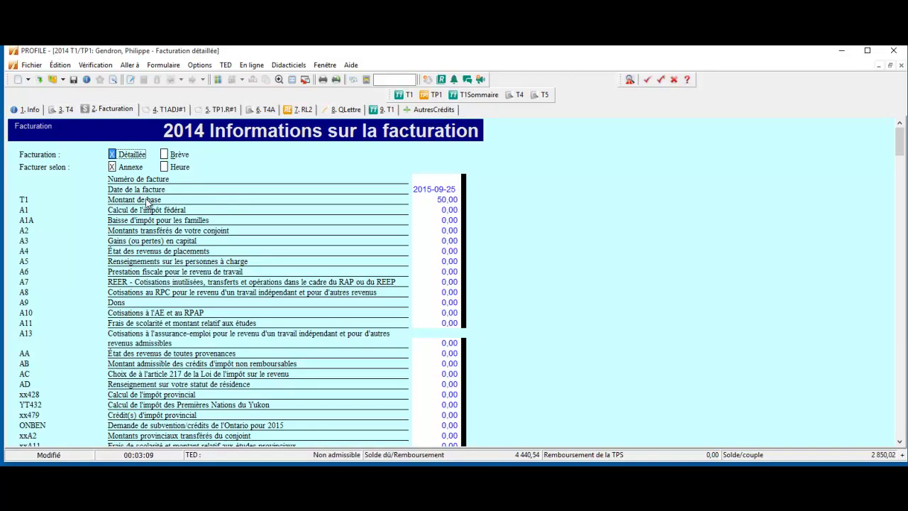
left_click(435, 198)
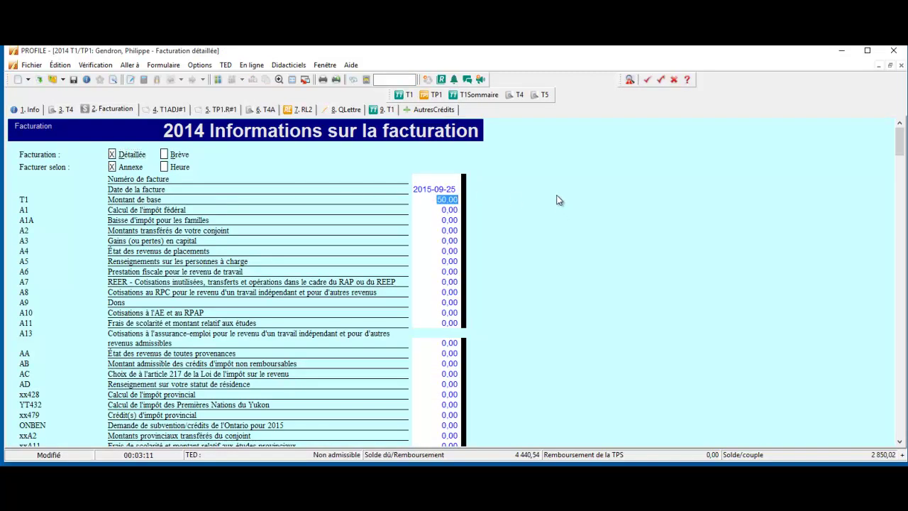
left_click(165, 155)
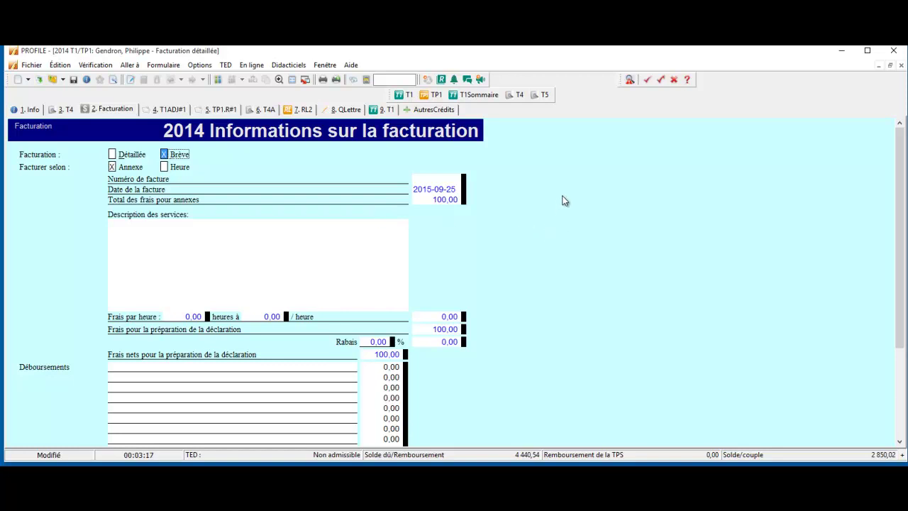
scroll(563, 199, "down", 1)
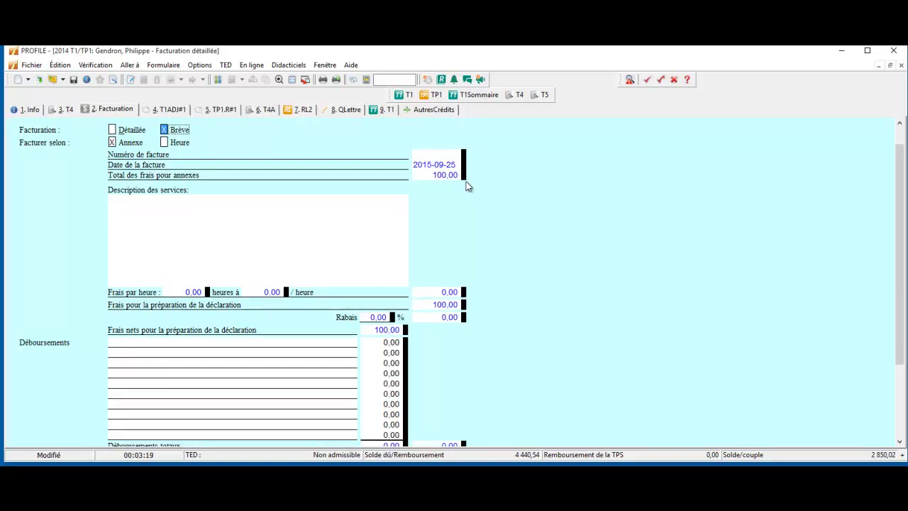
scroll(518, 213, "down", 3)
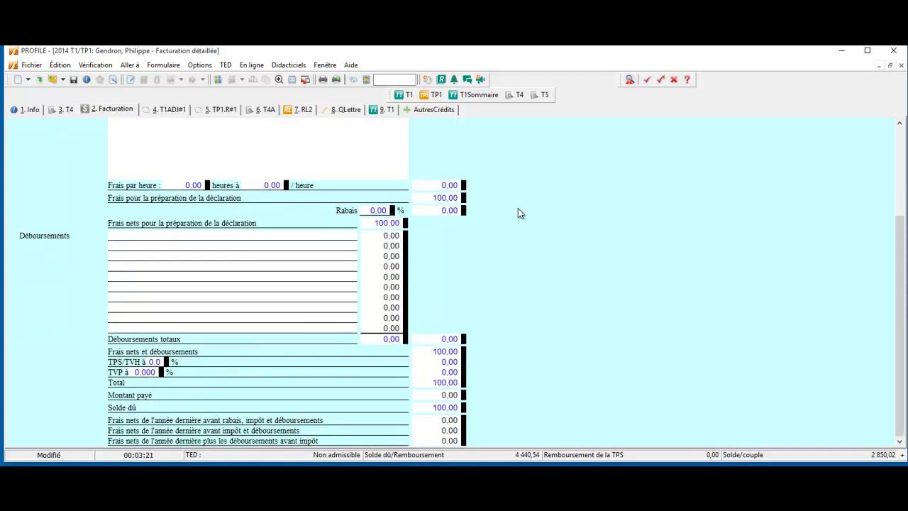
scroll(519, 211, "up", 4)
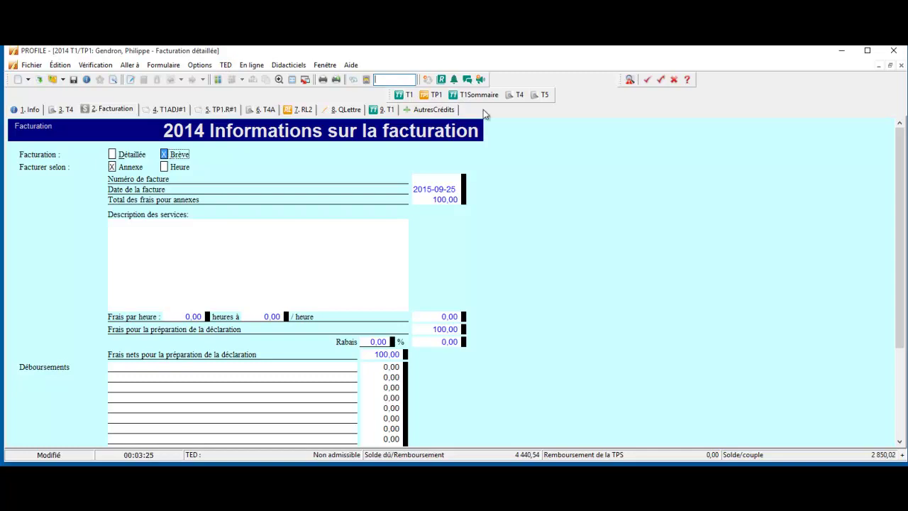
type("factu")
Open the QFACTURE invoice showing the 100,00 $ return preparation total
left_click(294, 126)
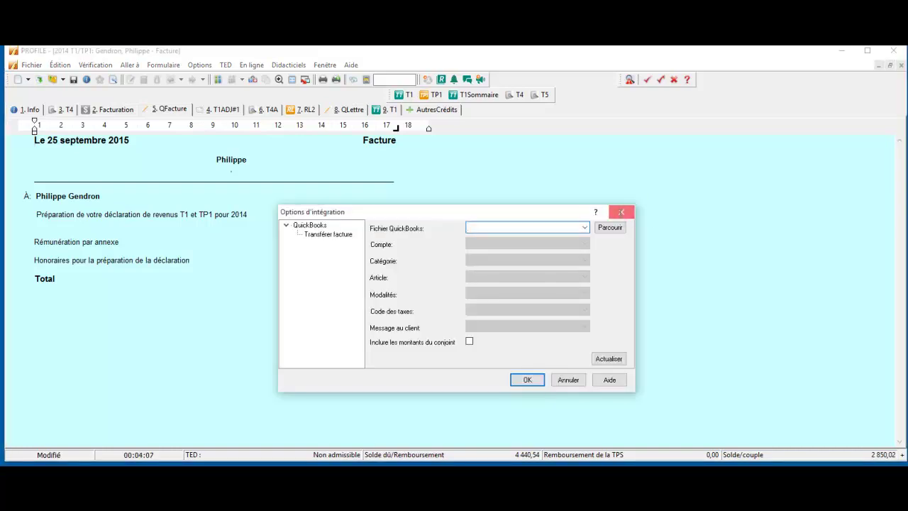
left_click(622, 214)
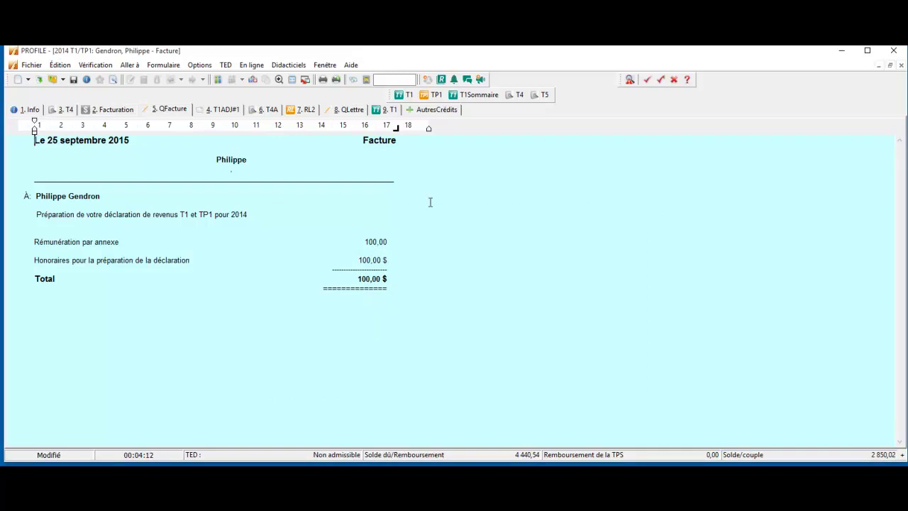
left_click(200, 65)
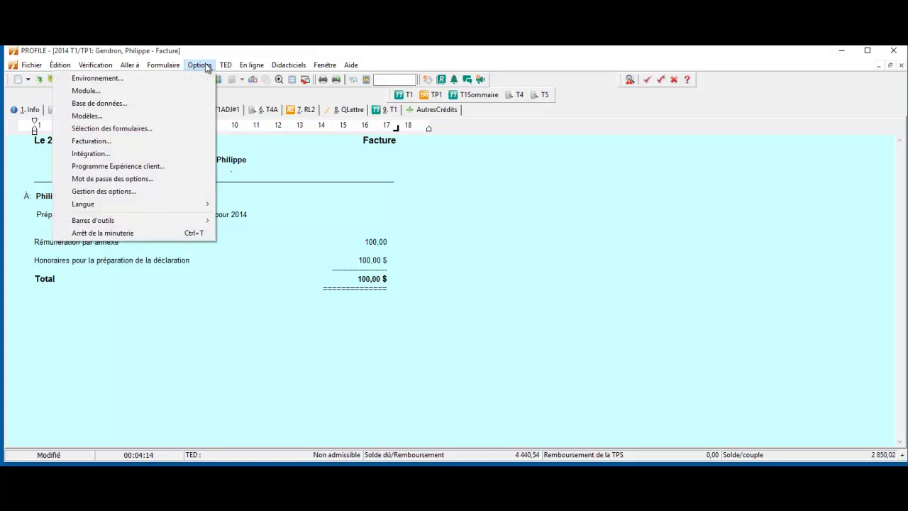
left_click(170, 153)
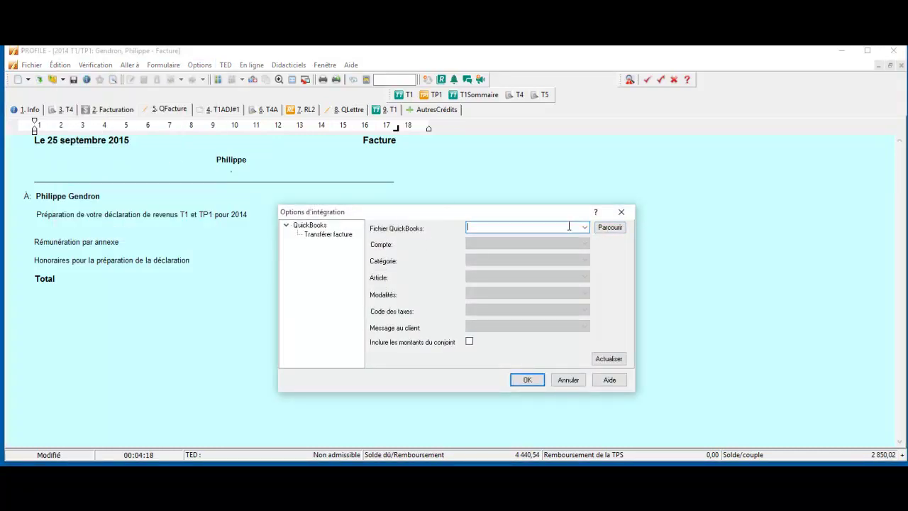
left_click(532, 380)
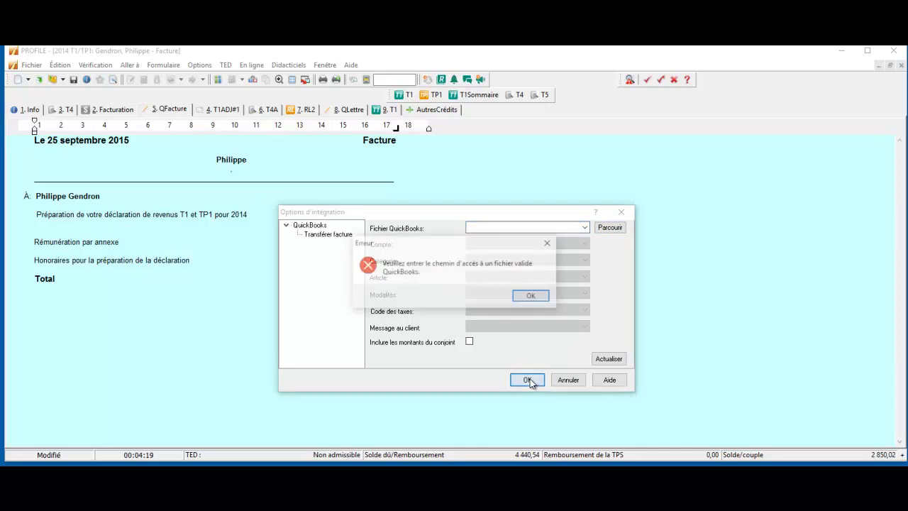
left_click(532, 297)
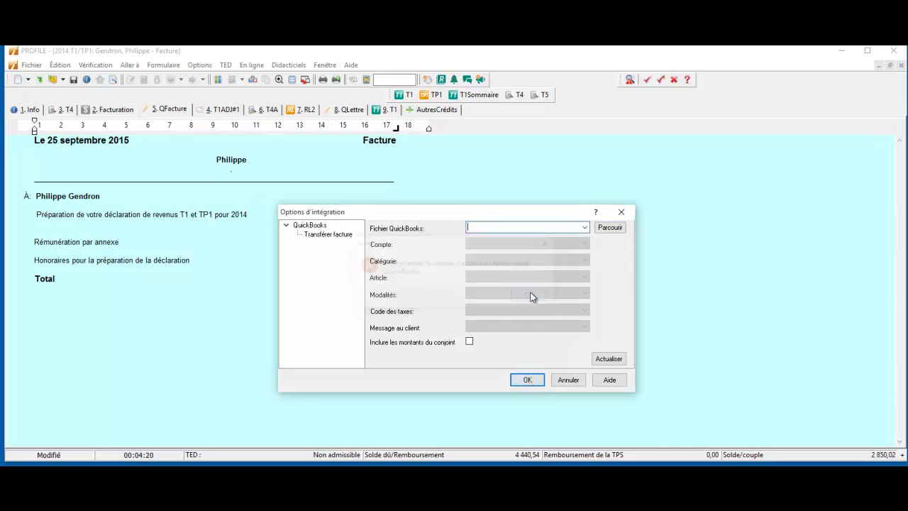
left_click(621, 212)
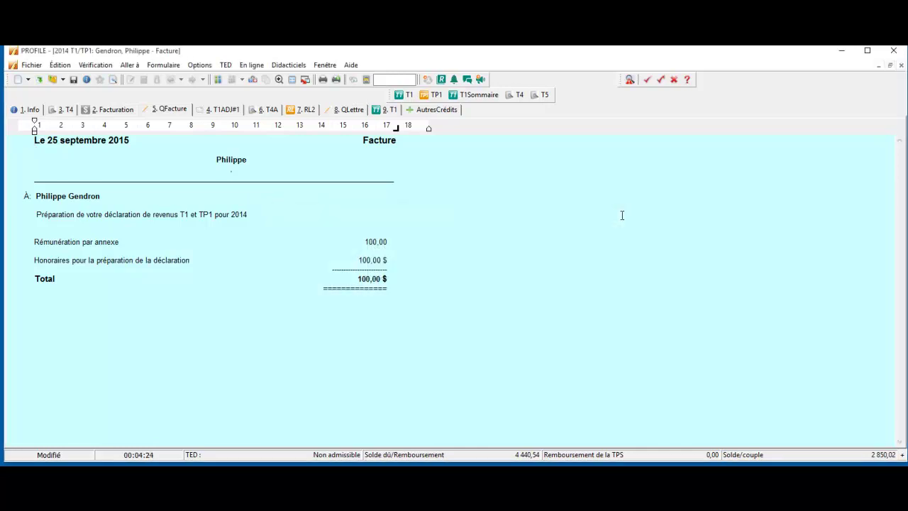